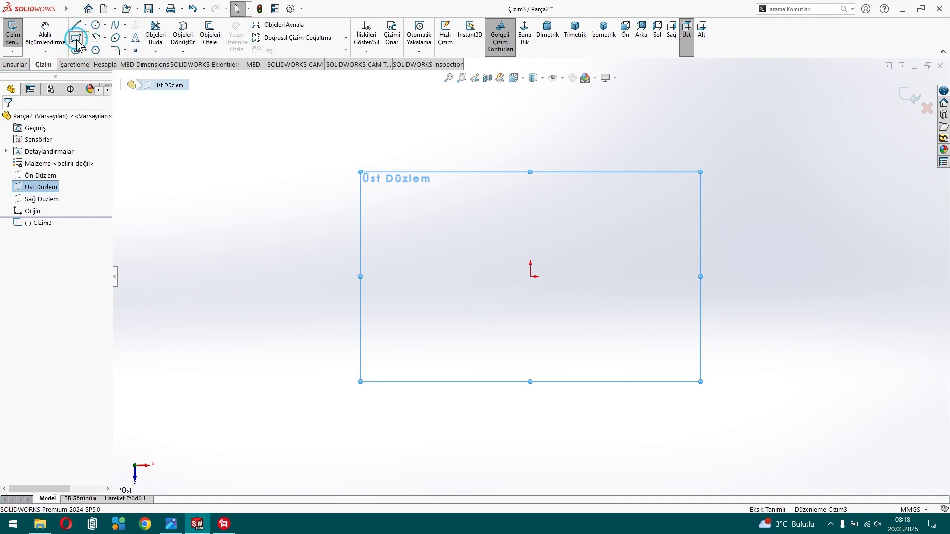
Step: Sketch a corner rectangle about 104 mm high enclosing the origin on the top plane
left_click(459, 161)
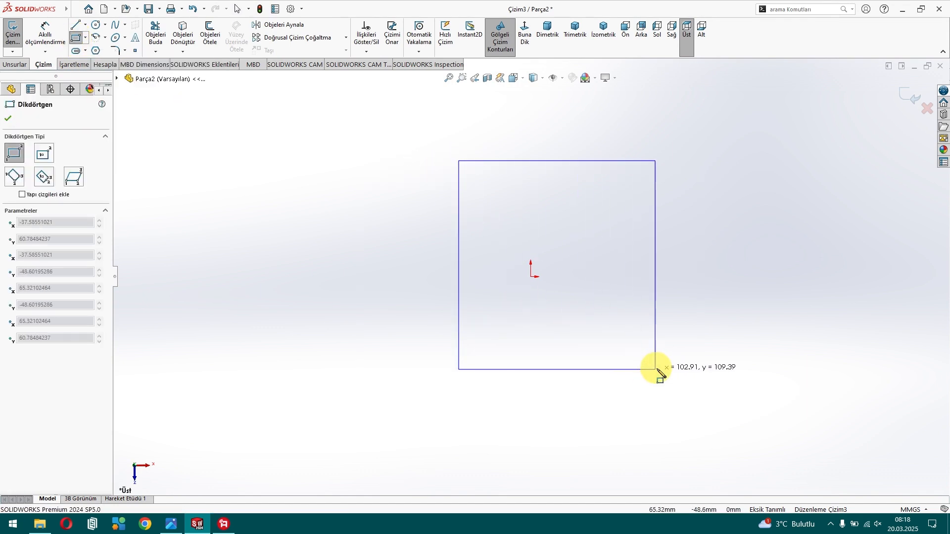
left_click(648, 359)
right_click(655, 360)
left_click(661, 362)
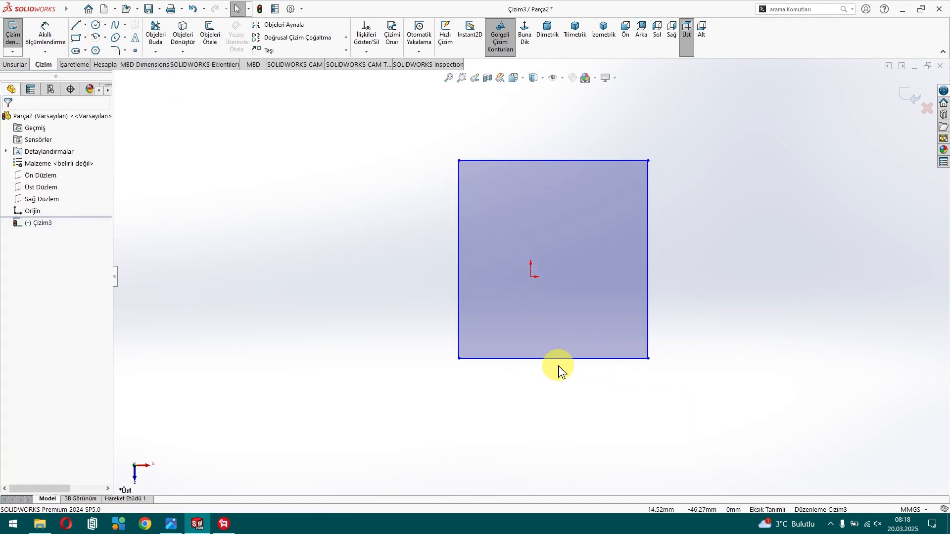
Step: Make the rectangle's left and bottom sides equal in length so it becomes a square
left_click(459, 241)
left_click(507, 361, "ctrl")
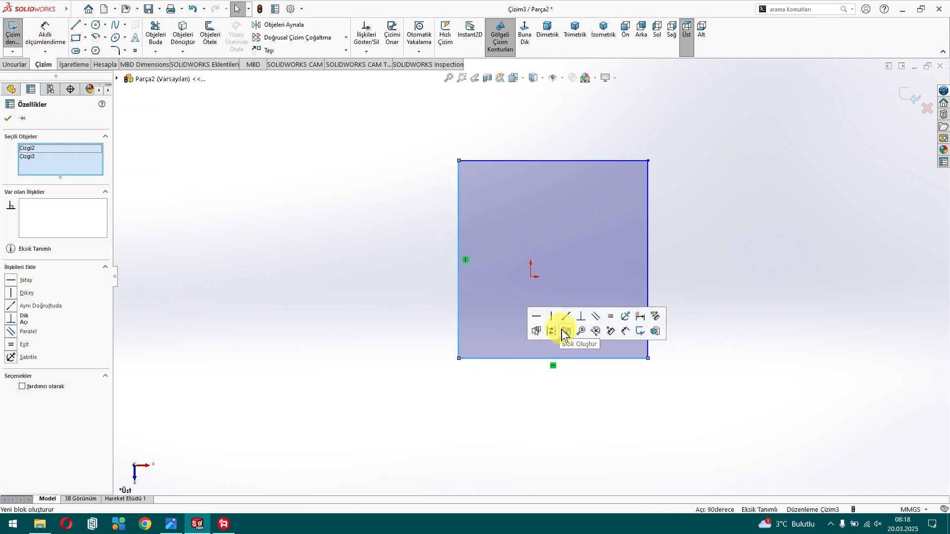
left_click(607, 318)
left_click(8, 118)
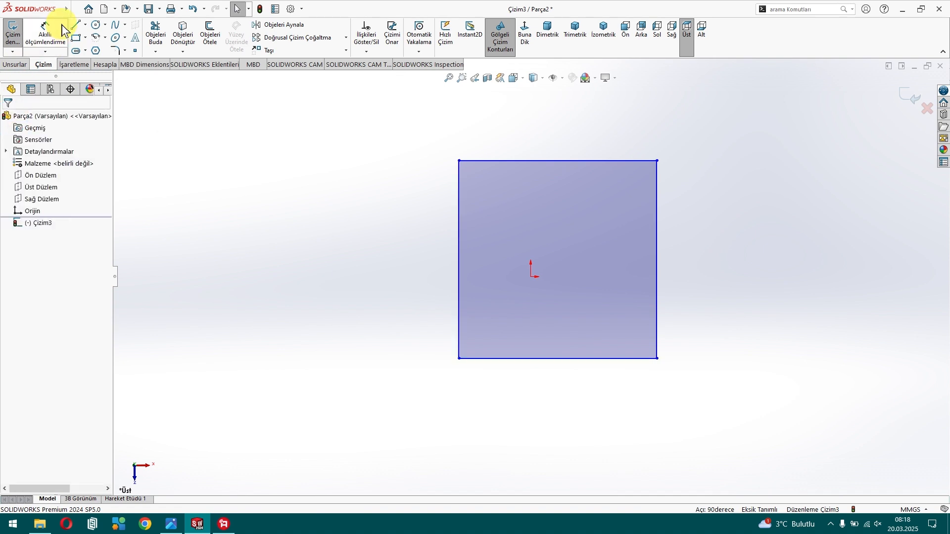
Step: Dimension the square's left side to 80 mm
left_click(47, 29)
left_click(456, 252)
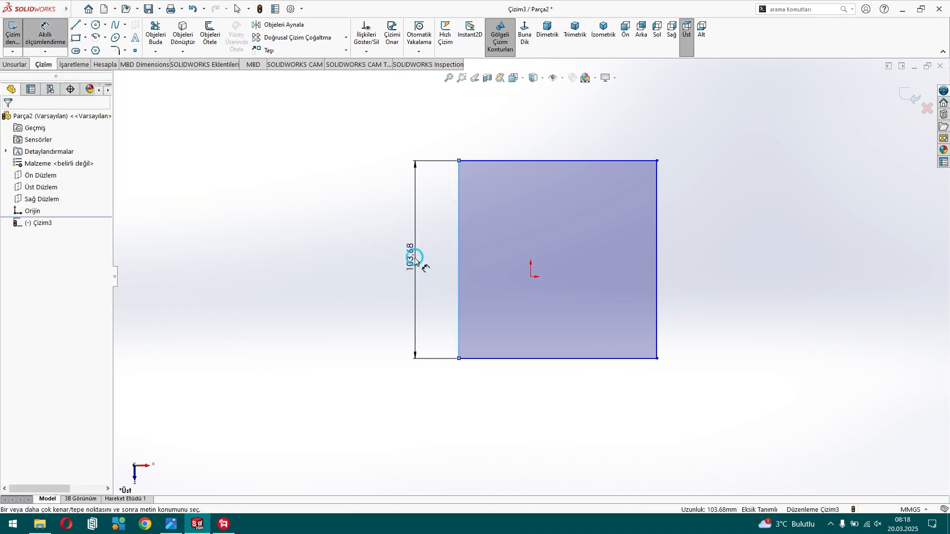
left_click(415, 257)
type("80")
key("Return")
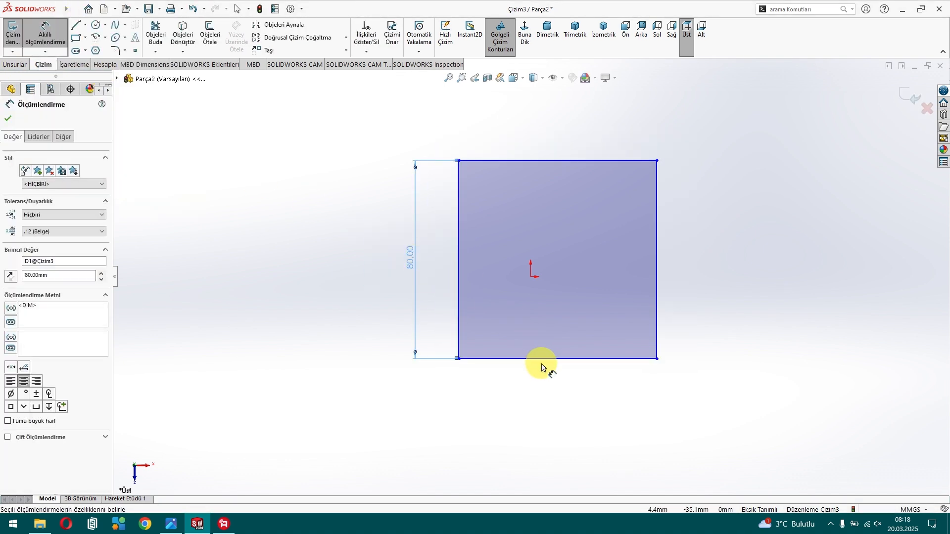
Step: Center the square on the origin by dimensioning its bottom and left sides 40 mm from the origin
left_click(531, 279)
left_click(532, 358)
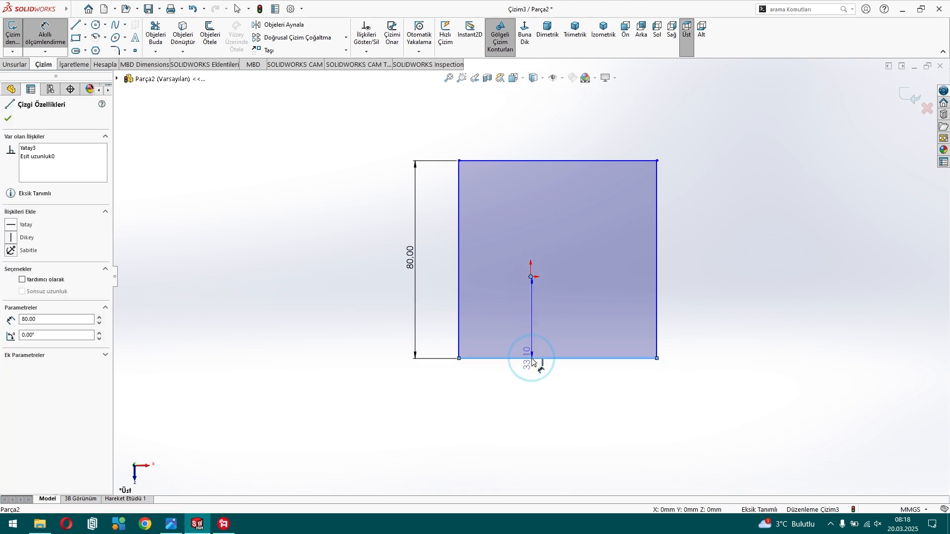
left_click(329, 325)
type("40")
key("Return")
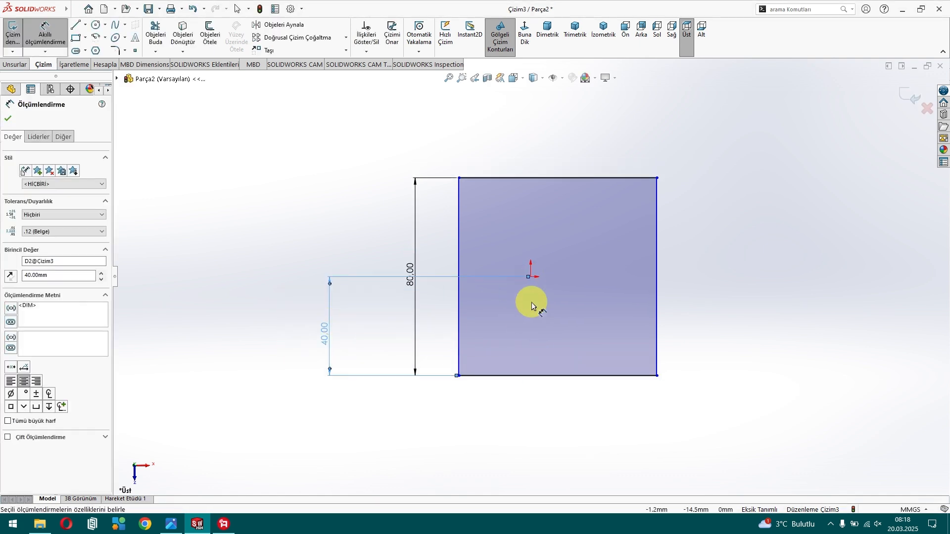
left_click(532, 279)
left_click(461, 279)
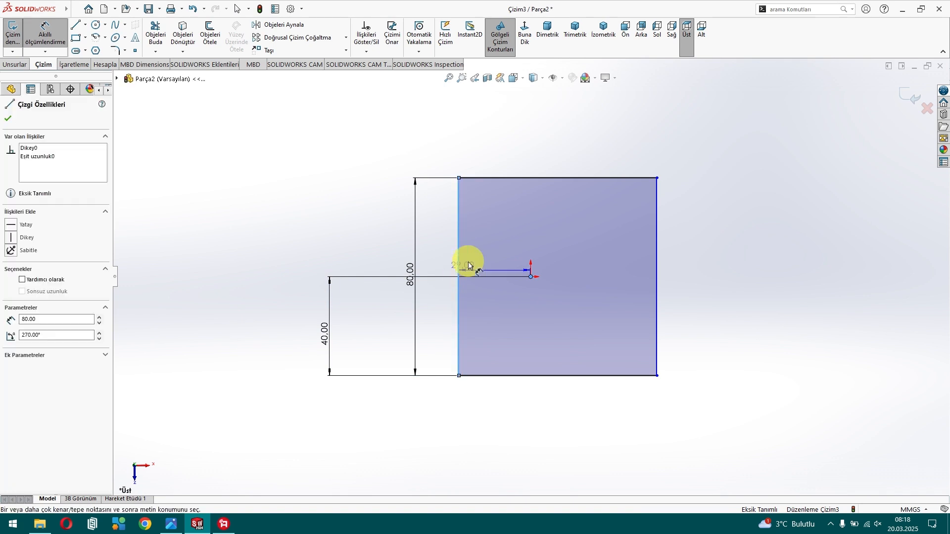
left_click(492, 144)
type("40")
key("Return")
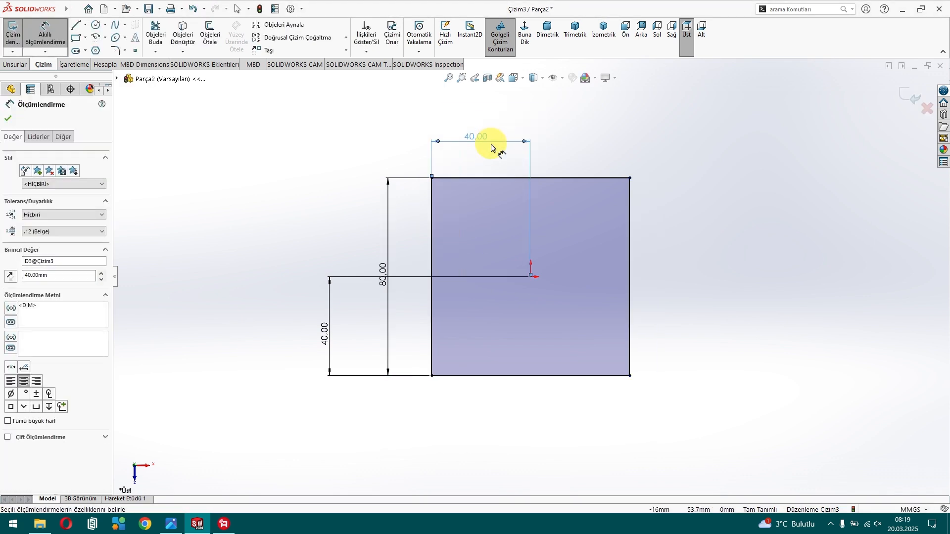
Step: Sketch a circle centered on each of the square's four corners, with radii of about 11 to 14 mm
left_click(96, 25)
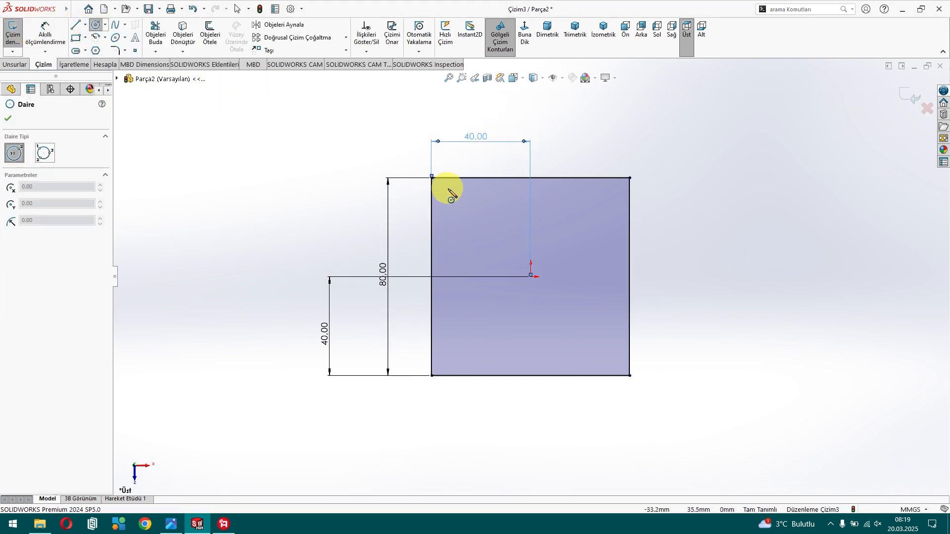
left_click(432, 177)
left_click(452, 203)
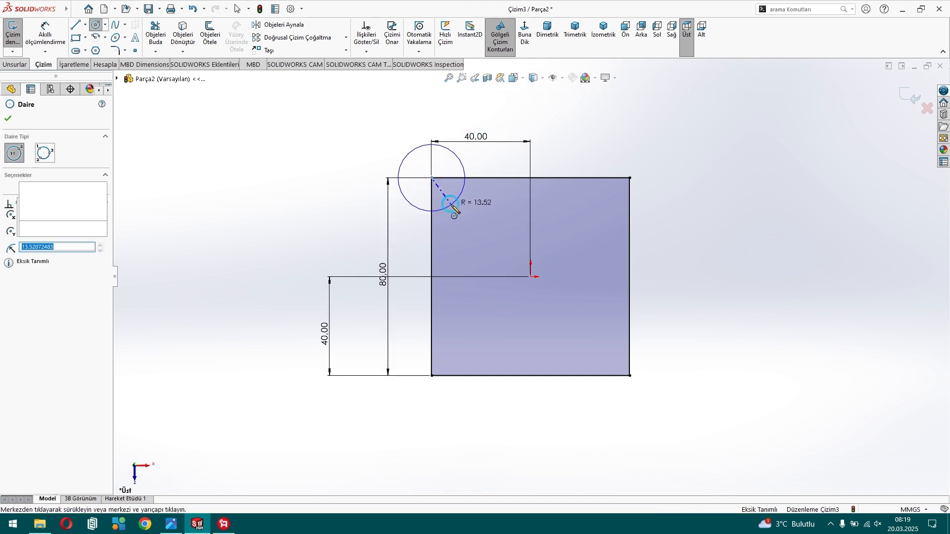
left_click(630, 178)
left_click(640, 200)
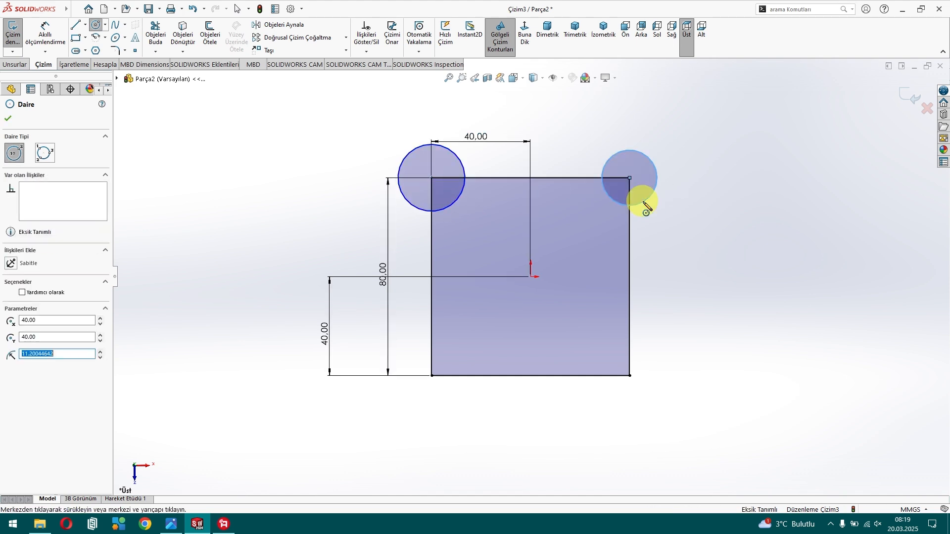
left_click(635, 406)
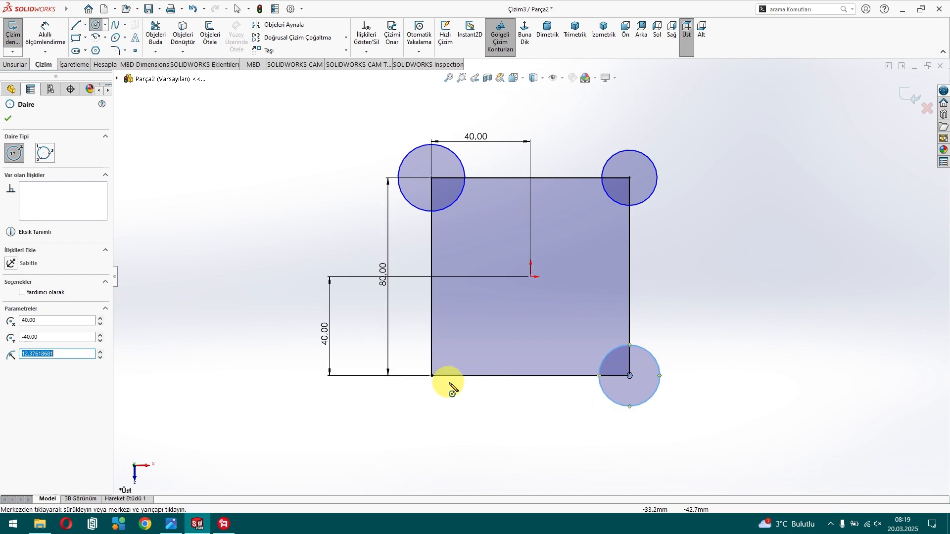
left_click(432, 376)
left_click(445, 403)
key("Escape")
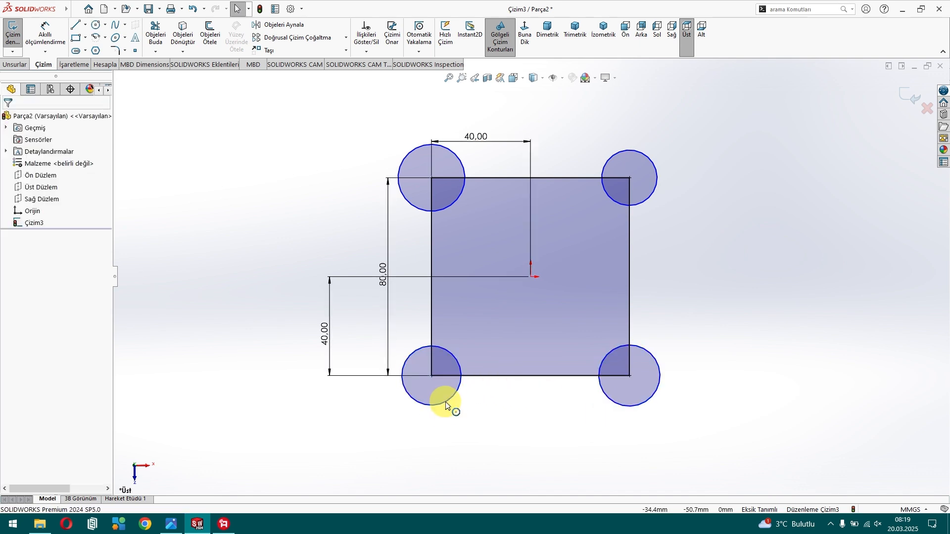
Step: Apply an equal relation to all four corner circles
left_click(453, 399)
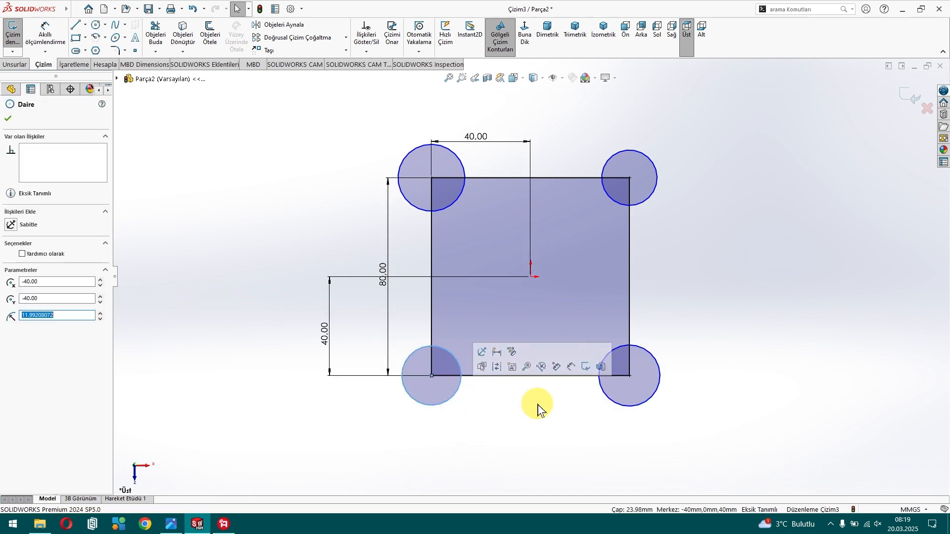
left_click(612, 403, "ctrl")
left_click(653, 200, "ctrl")
left_click(411, 199, "ctrl")
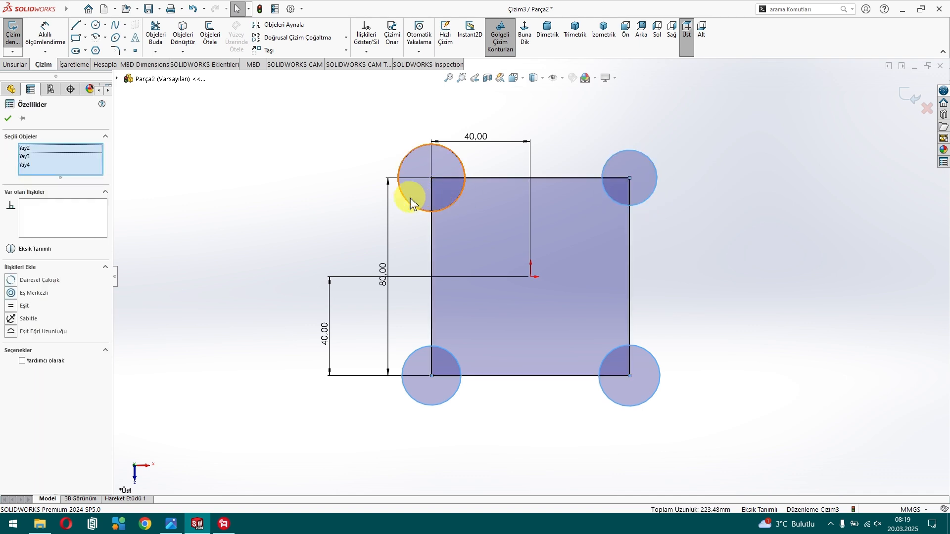
left_click(404, 203, "ctrl")
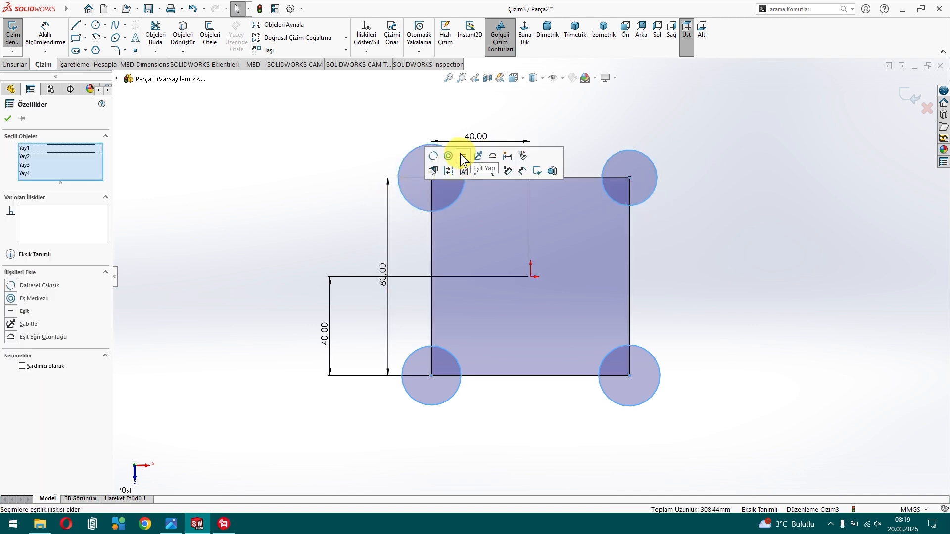
left_click(463, 158)
left_click(7, 119)
Step: Dimension the upper-left corner circle to a 26 mm diameter
left_click(44, 32)
left_click(413, 163)
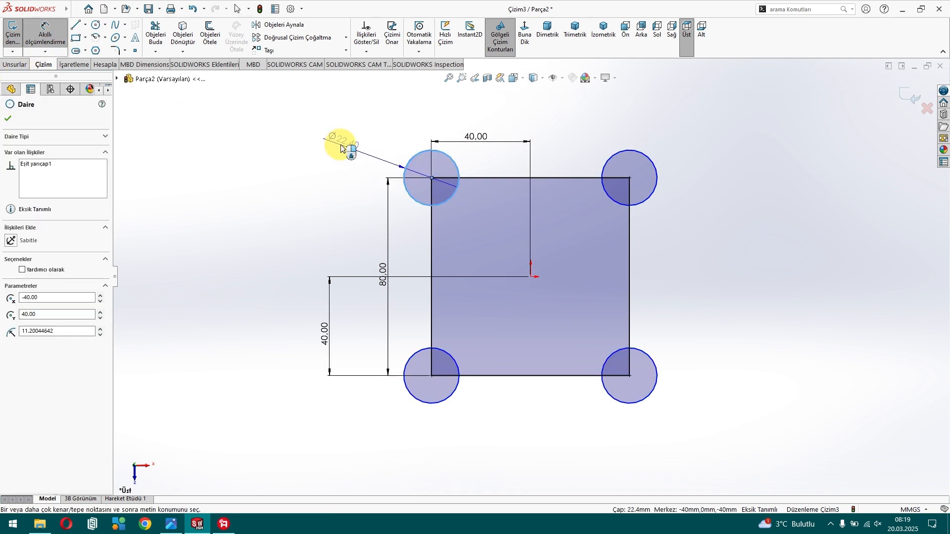
left_click(337, 144)
type("26")
key("Return")
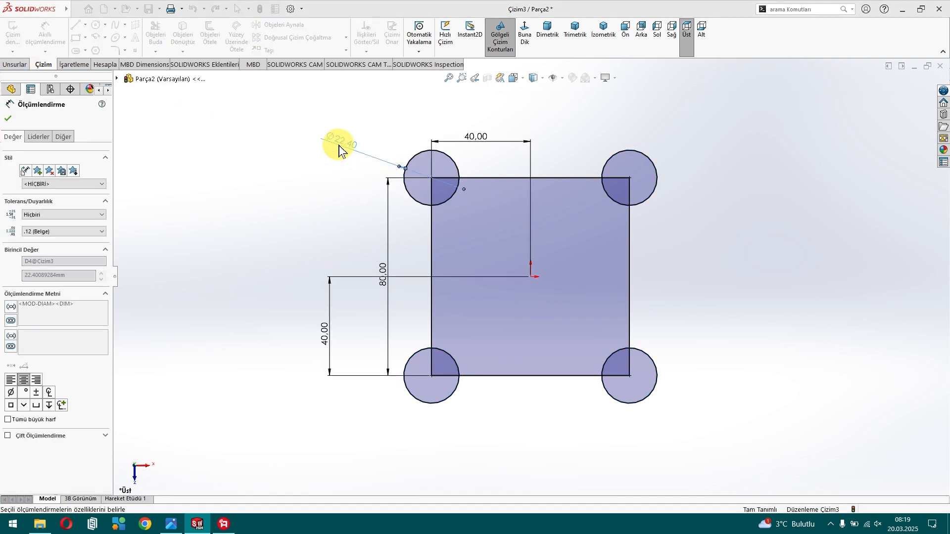
key("Escape")
Step: Trim the arcs inside the square and the square's edges inside the four circles, leaving one continuous outline
left_click(155, 31)
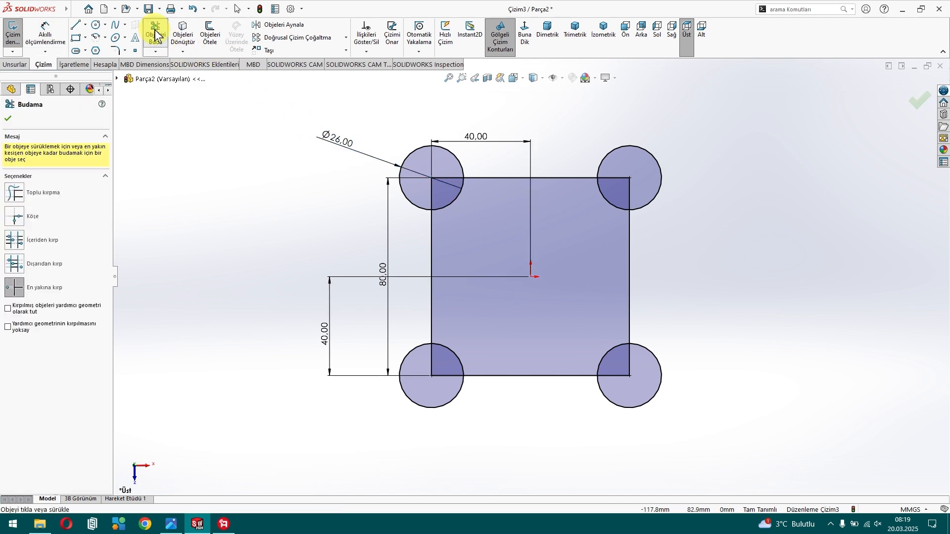
left_click(453, 188)
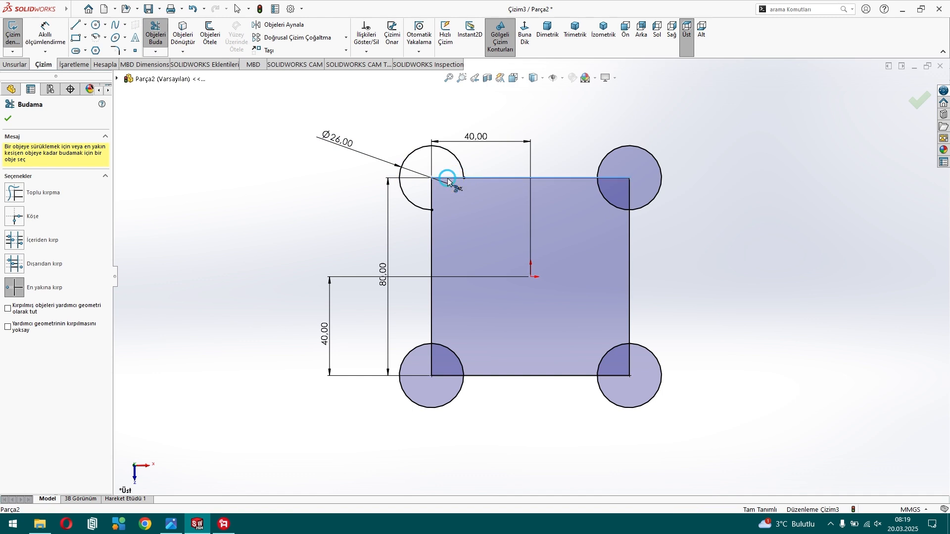
left_click(448, 180)
left_click(488, 275)
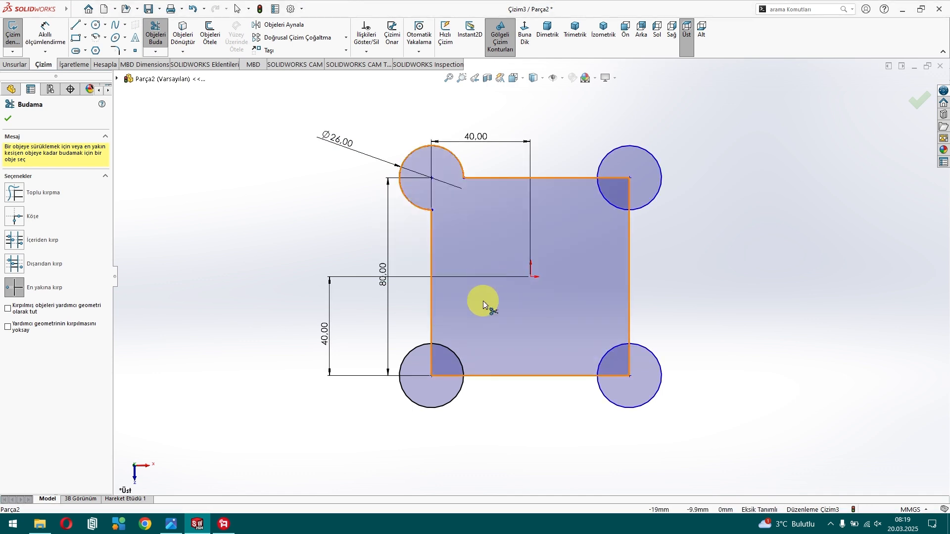
left_click(447, 352)
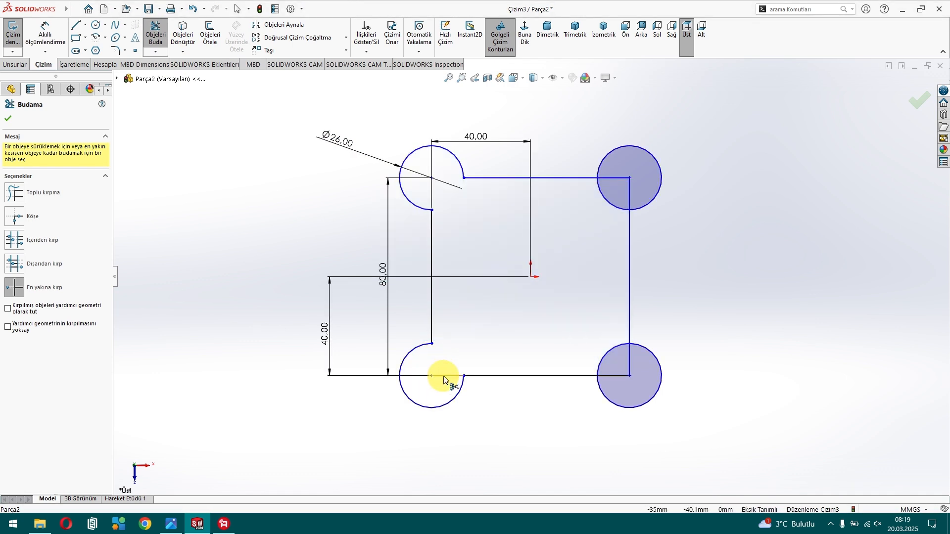
left_click(601, 362)
left_click(613, 375)
left_click(628, 364)
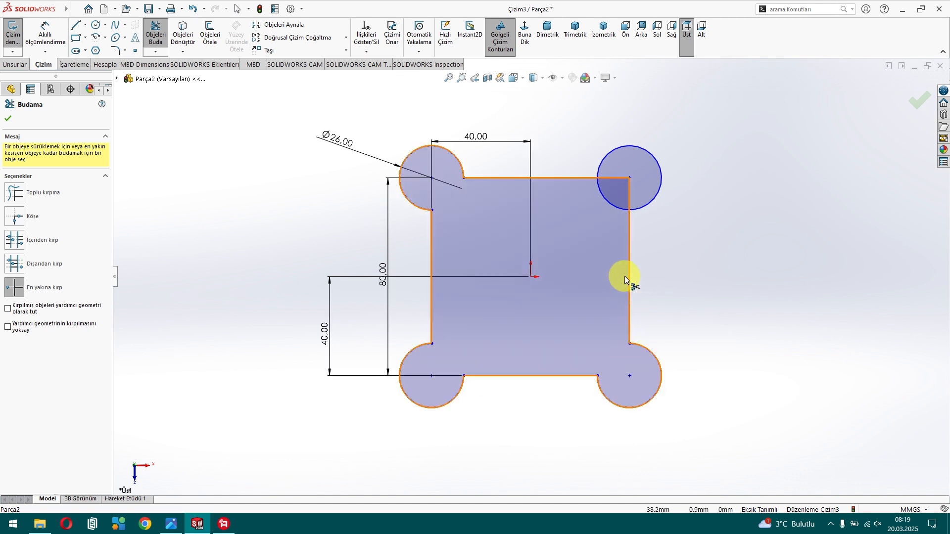
left_click(616, 207)
left_click(615, 178)
left_click(630, 192)
key("Escape")
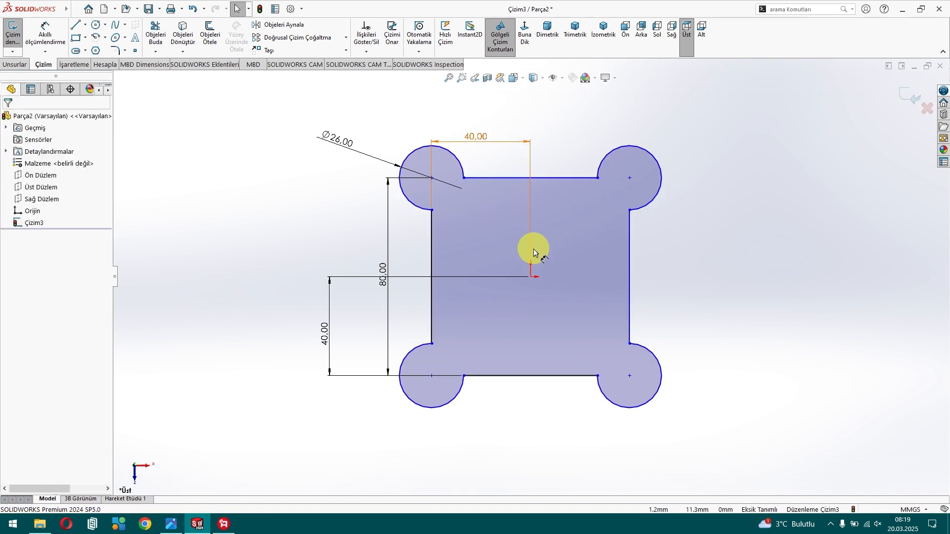
Step: Extrude the closed outline into a solid plate with a blind depth of 9 mm
left_click(15, 64)
left_click(19, 39)
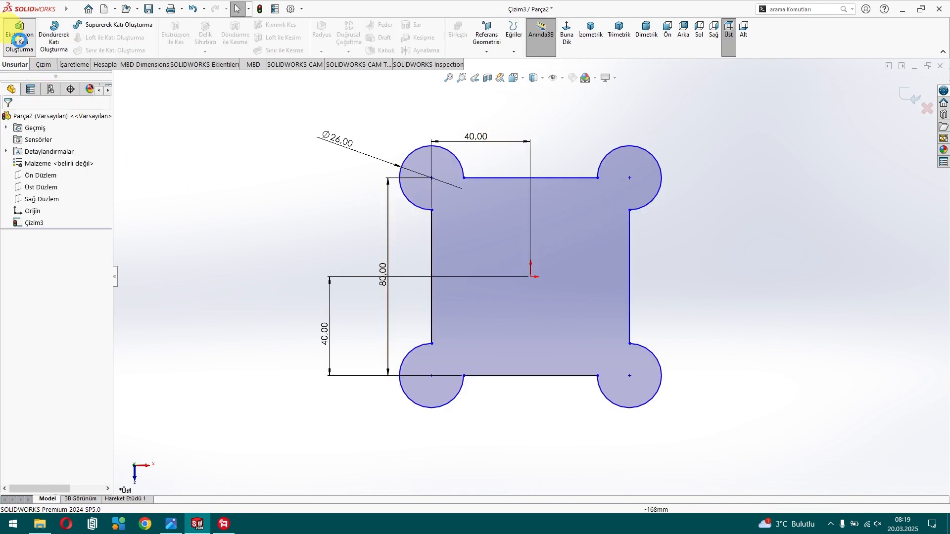
type("9")
key("Return")
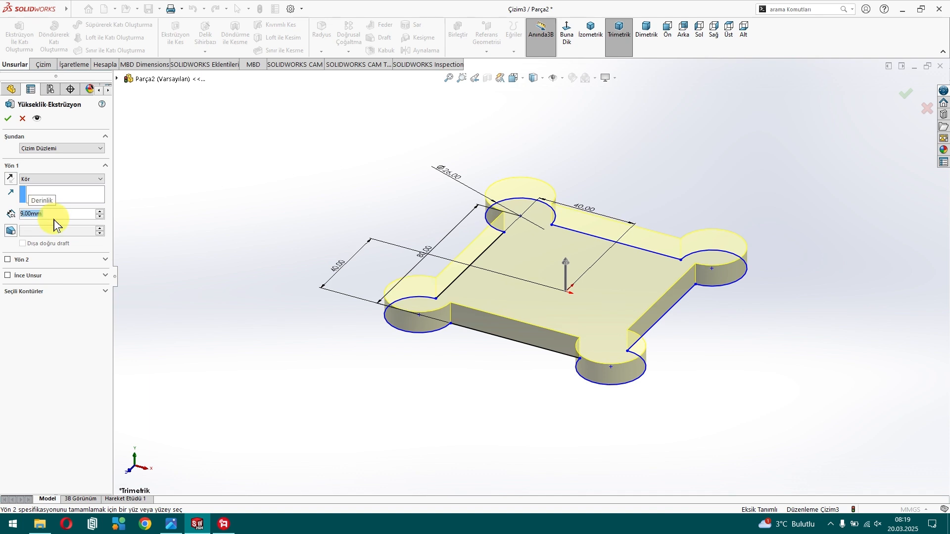
left_click(6, 118)
Step: Start a sketch on the plate's top face and draw a rectangle enclosing the origin inside the plate outline
middle_click_drag(285, 272, 326, 260)
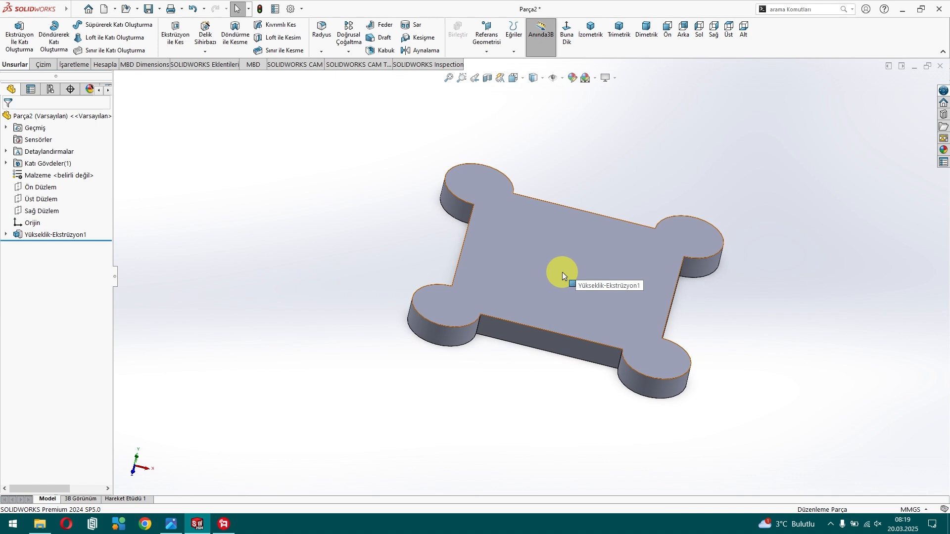
left_click(553, 266)
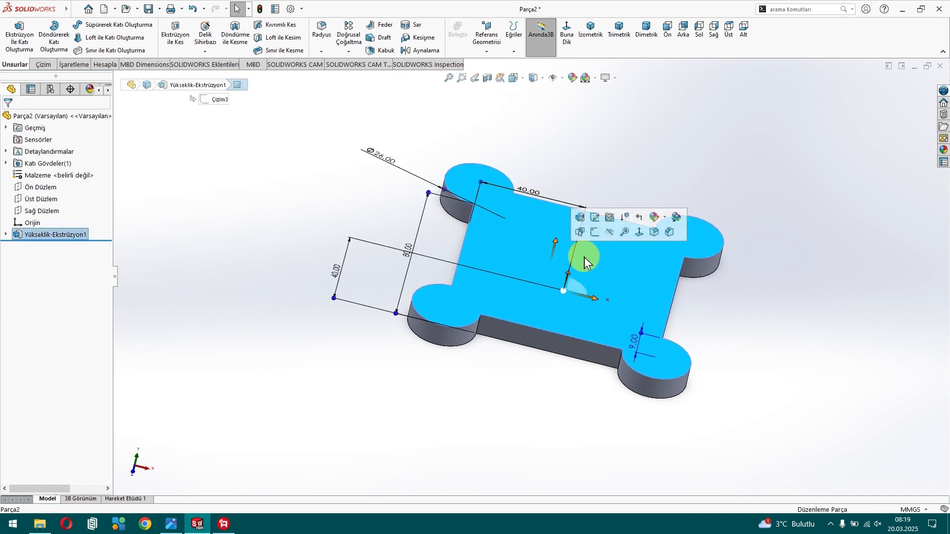
left_click(597, 236)
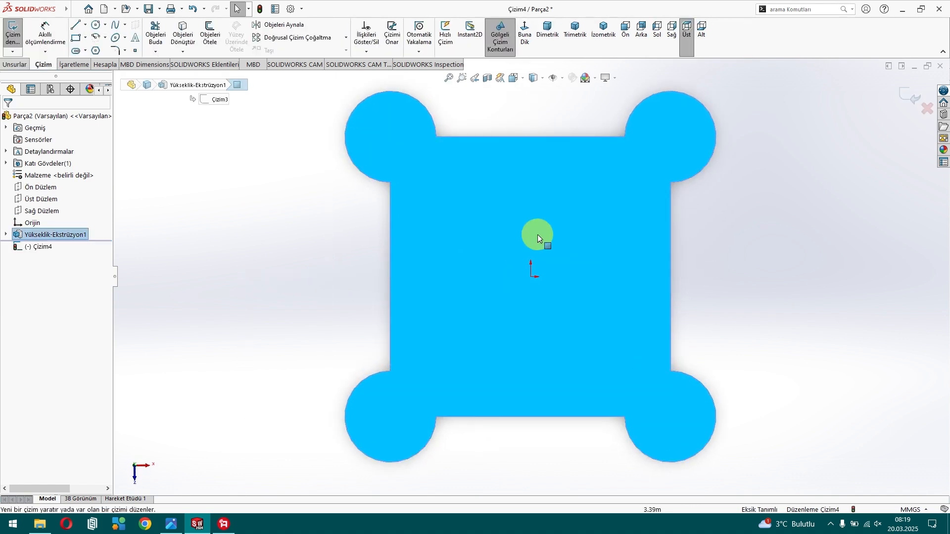
left_click(76, 38)
left_click_drag(437, 168, 625, 375)
key("Escape")
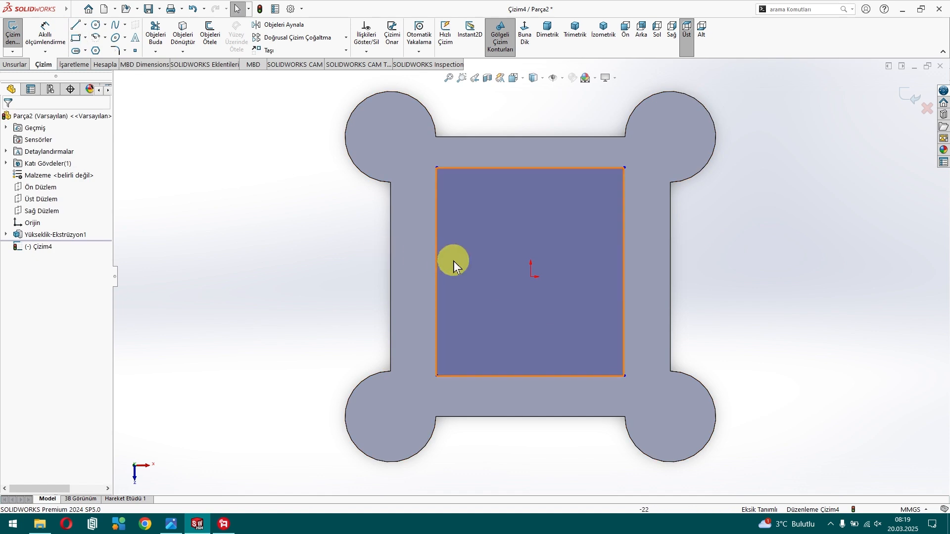
Step: Make the left and bottom sides of the rectangle on the top face equal in length
left_click(437, 254)
left_click(495, 376, "ctrl")
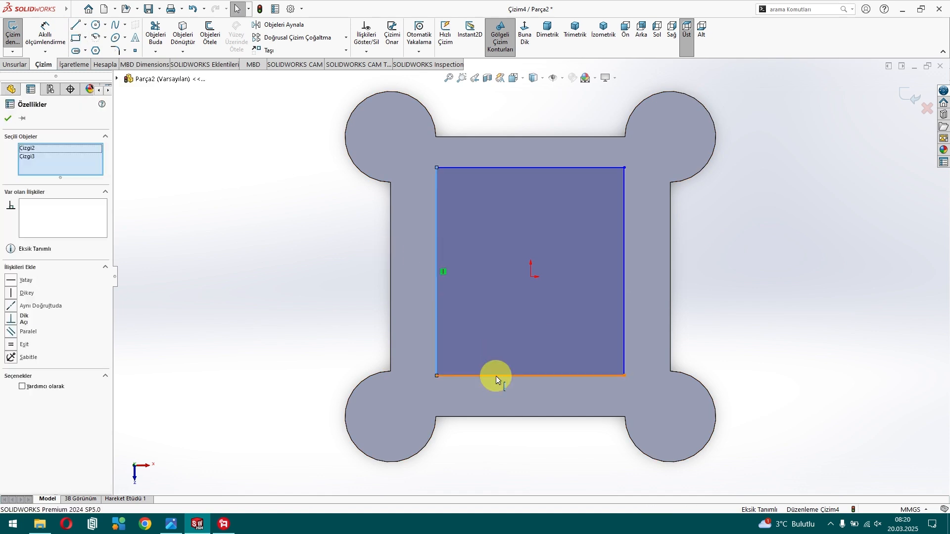
left_click(599, 333)
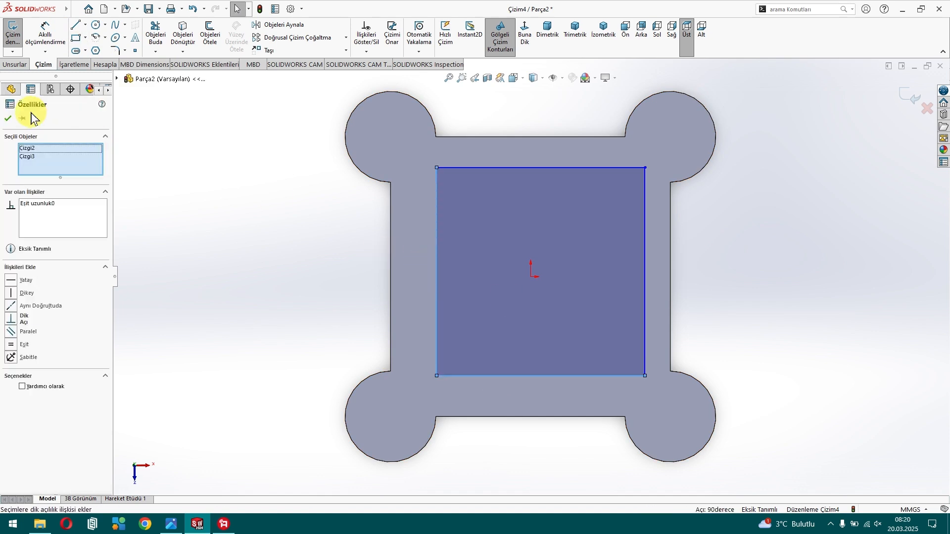
left_click(8, 118)
Step: Dimension the left side of the square on the plate's top face to 60 mm
left_click(40, 30)
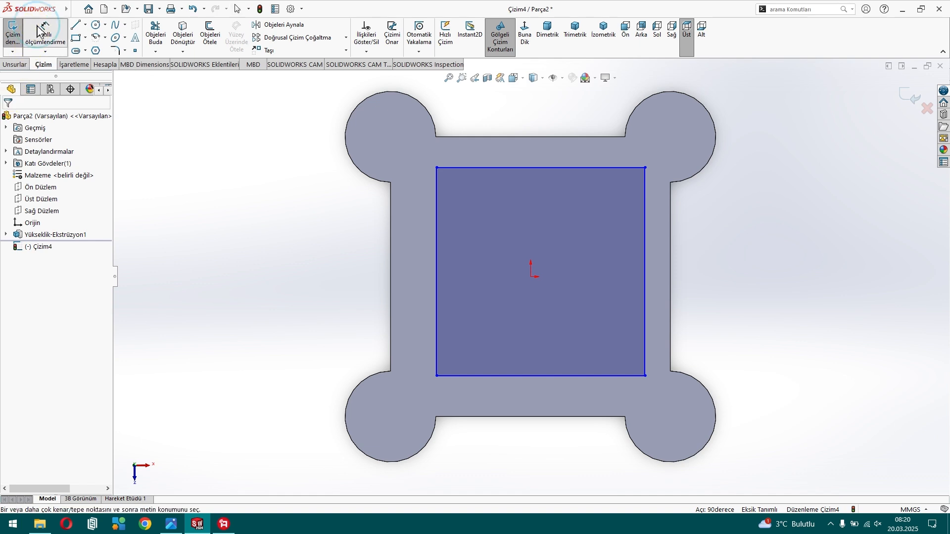
left_click(437, 250)
left_click(250, 243)
type("60")
key("Return")
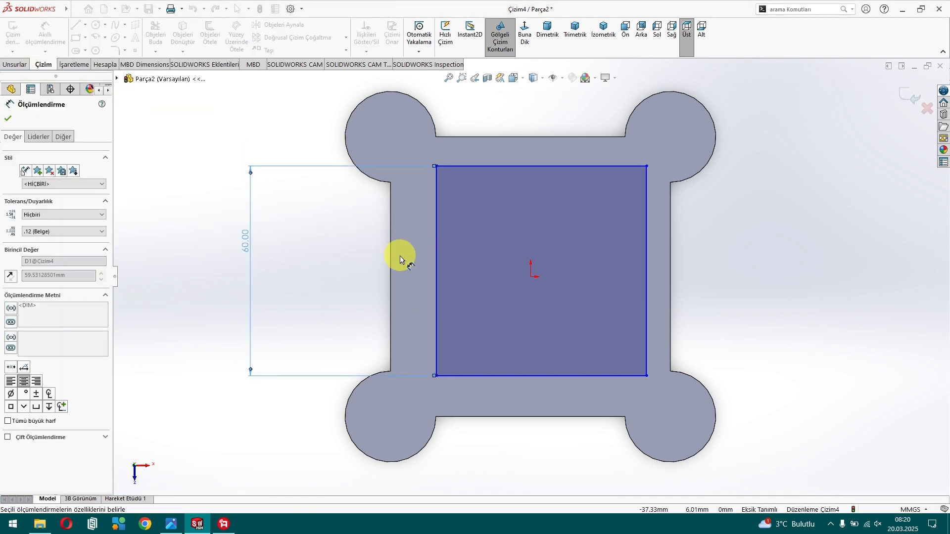
Step: Locate the square 10 mm from the plate's left edge and 10 mm from its upper edge
left_click(435, 264)
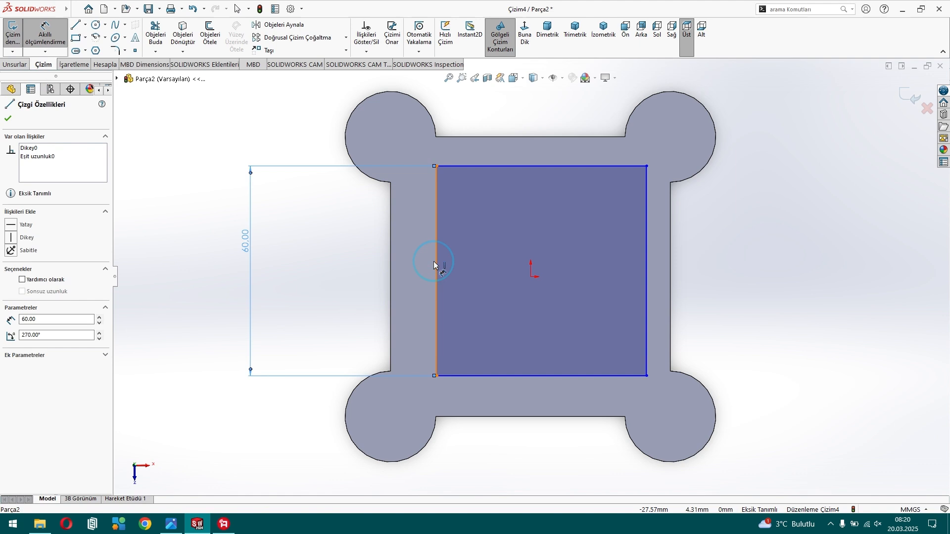
left_click(391, 261)
left_click(455, 110)
type("10")
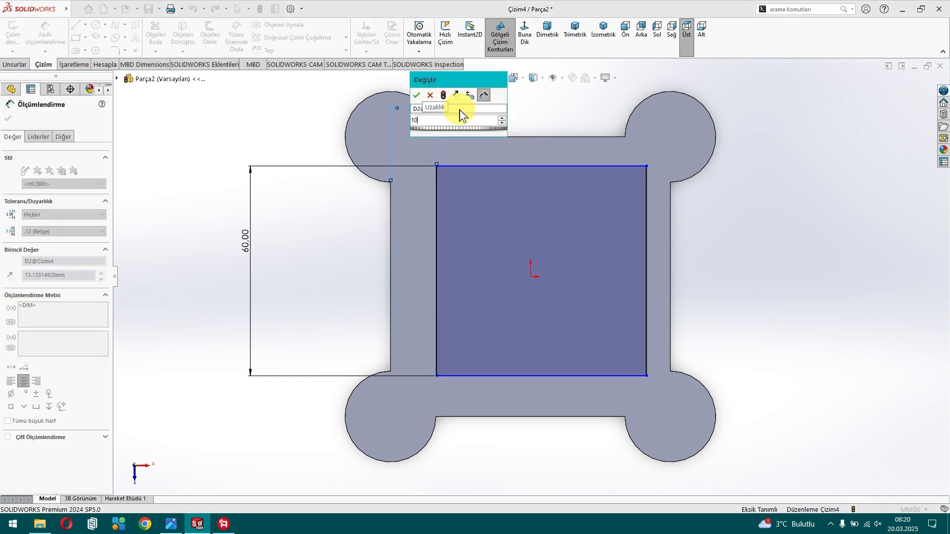
key("Return")
left_click(538, 168)
left_click(528, 137)
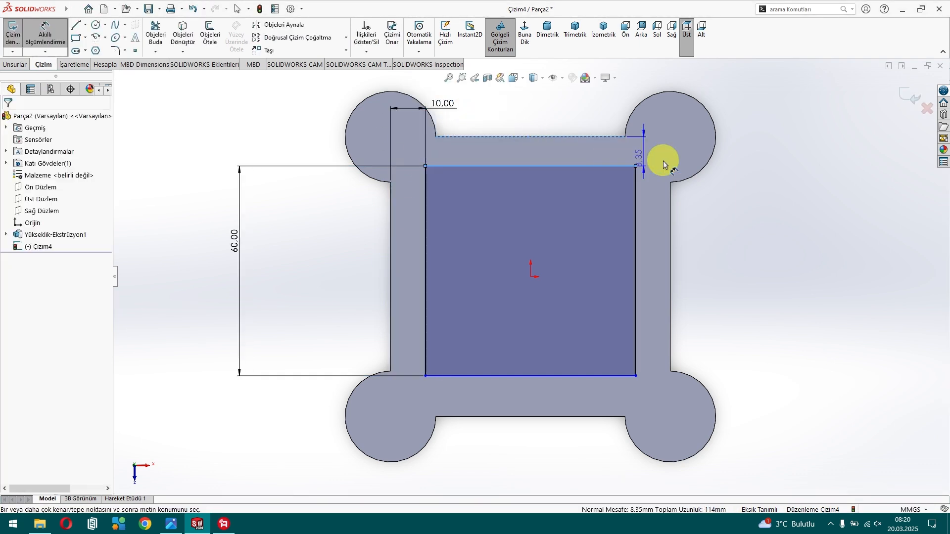
left_click(782, 168)
type("10.00mm")
key("Return")
key("Escape")
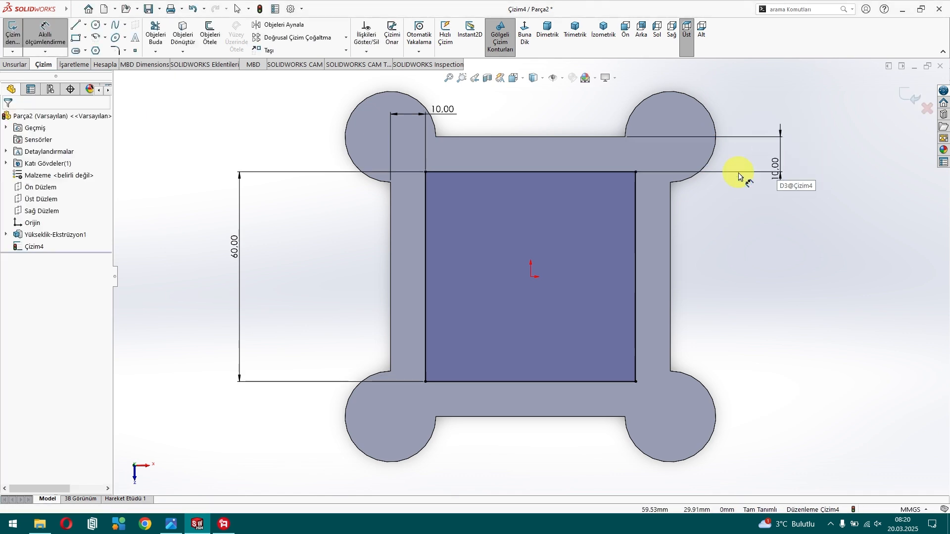
Step: Extrude the square upward into a column with a blind depth of 36+80+30 mm, merged with the plate
middle_click_drag(272, 382, 282, 229)
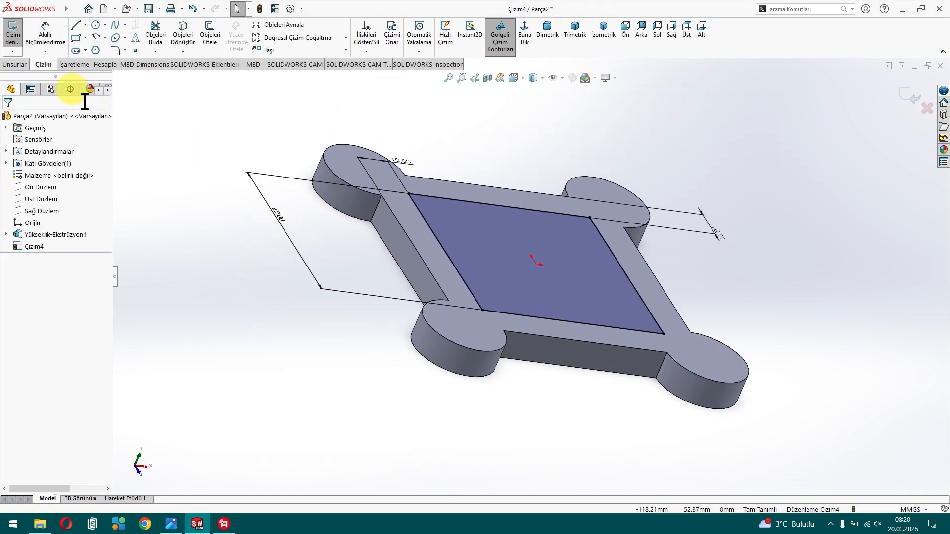
left_click(16, 64)
left_click(20, 36)
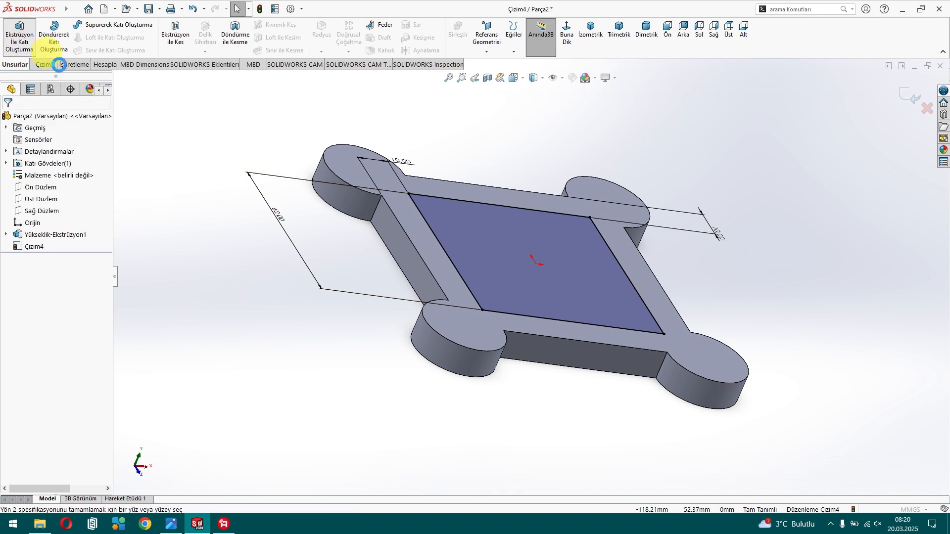
scroll(286, 278, "up", 1)
middle_click_drag(284, 300, 338, 243)
left_click(52, 213)
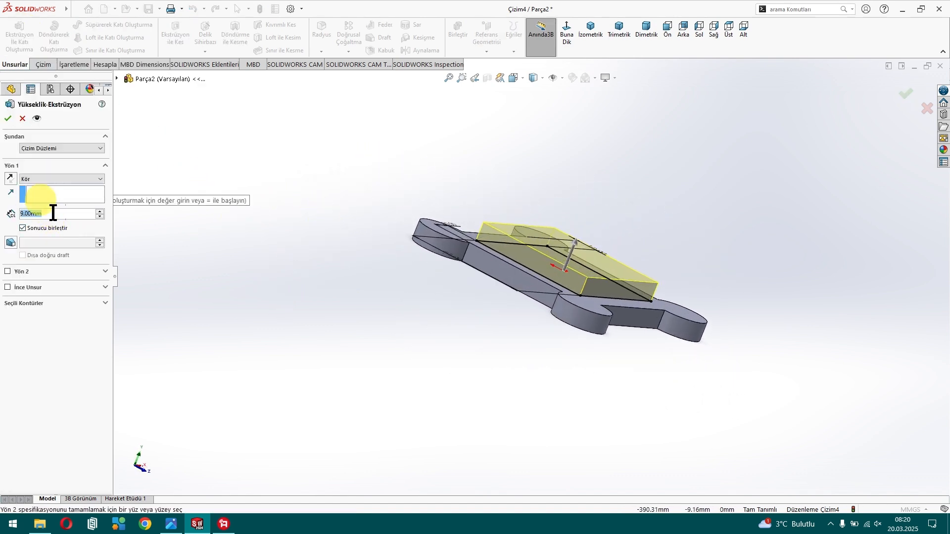
type("36+80+30")
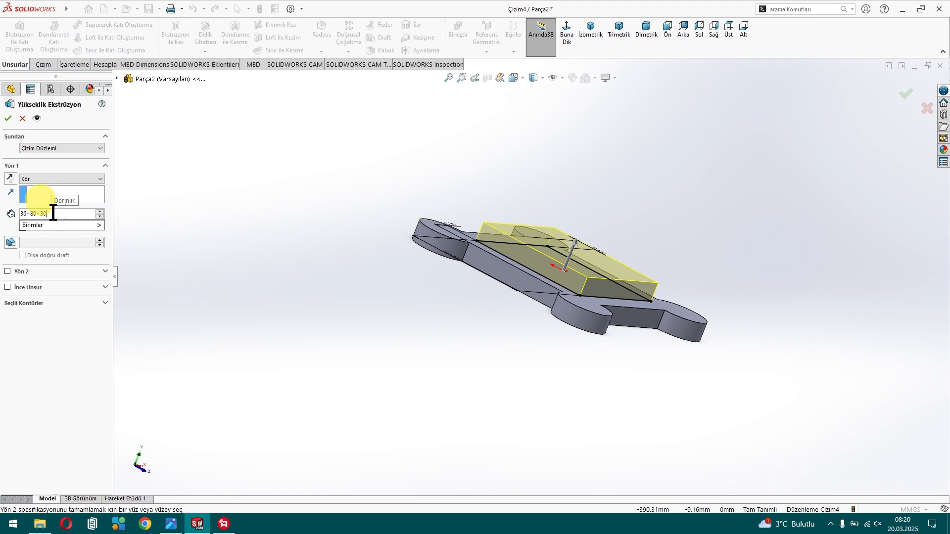
key("Return")
left_click(9, 121)
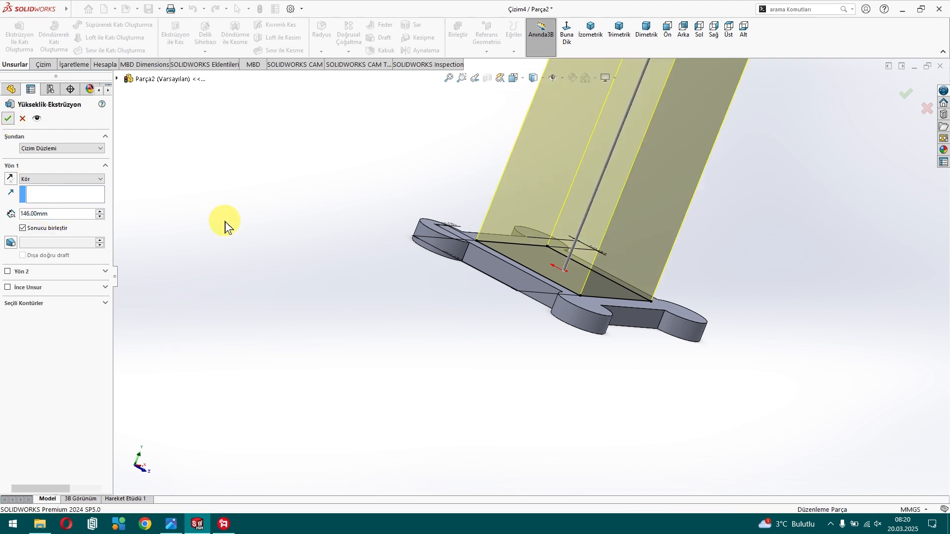
Step: Fillet the back top edge of the column with a 30 mm radius
left_click(608, 40)
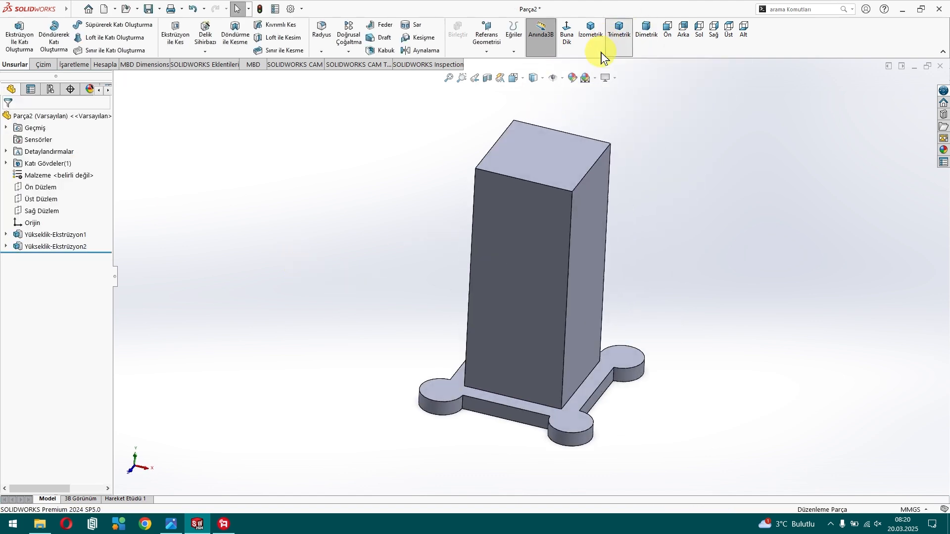
left_click(323, 29)
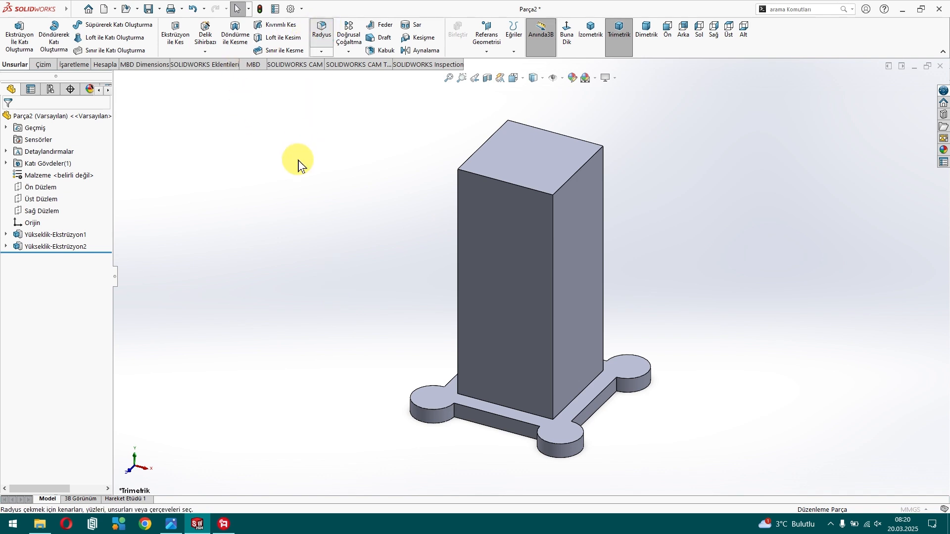
type("3")
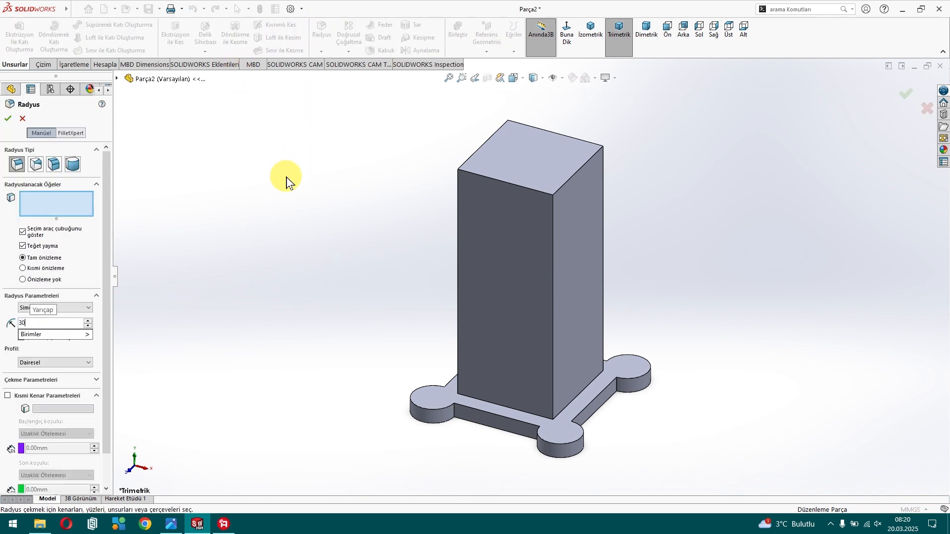
type("0")
left_click(569, 137)
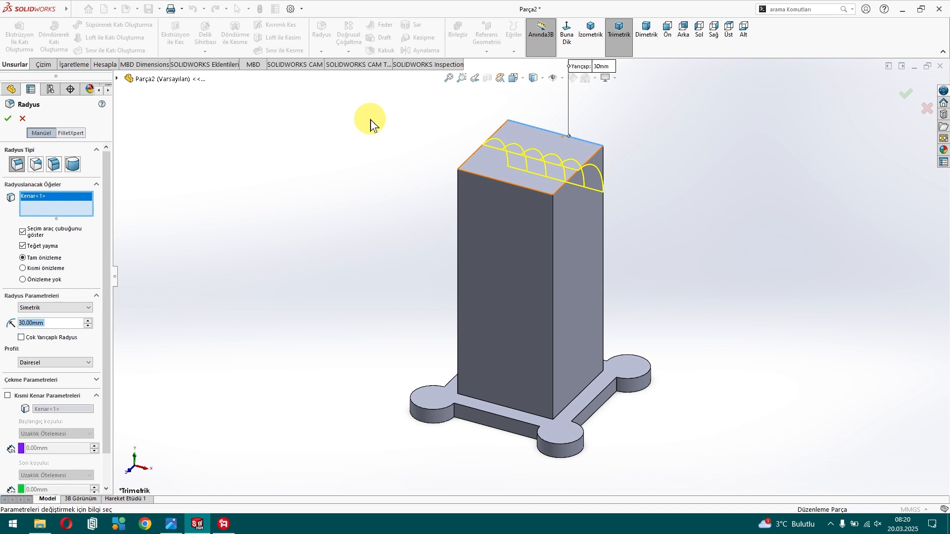
left_click(9, 118)
Step: Sketch two circles on the column's left face: one about 28 mm across at the fillet's centre, one about 33 mm across vertically below it
middle_click_drag(254, 250, 346, 203)
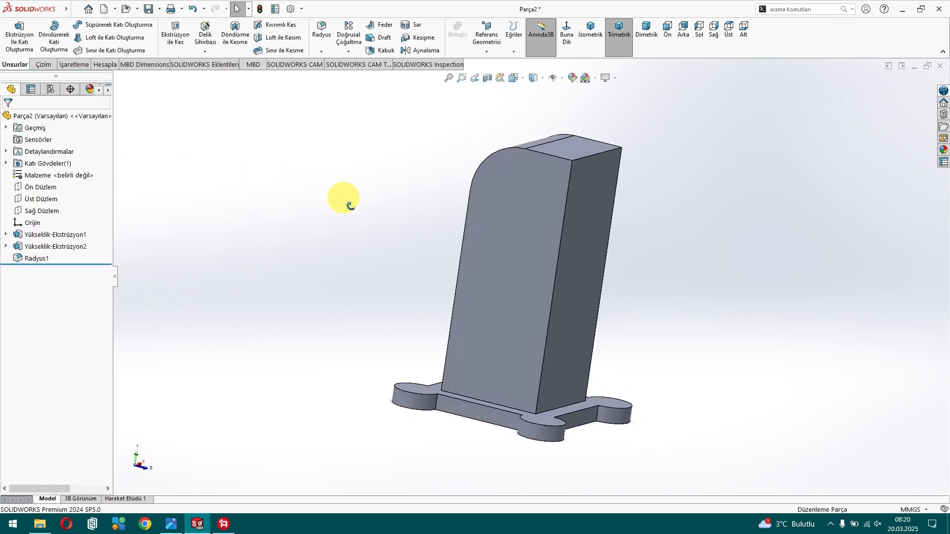
left_click(550, 203)
left_click(569, 166)
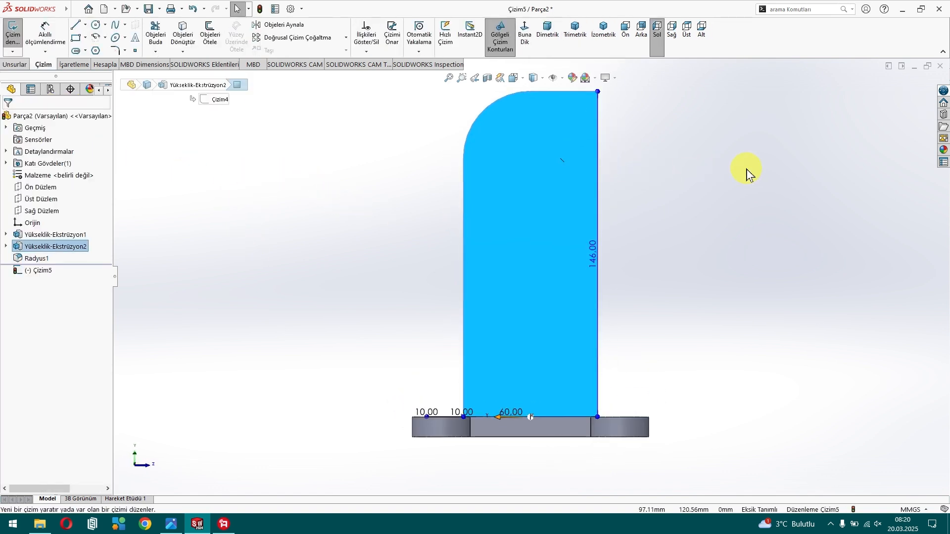
left_click(95, 25)
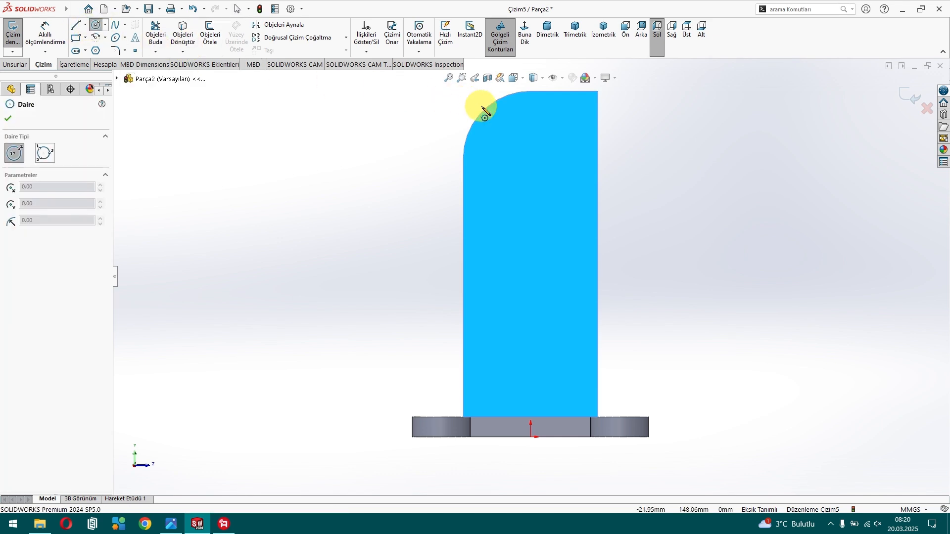
left_click(531, 157)
left_click(541, 187)
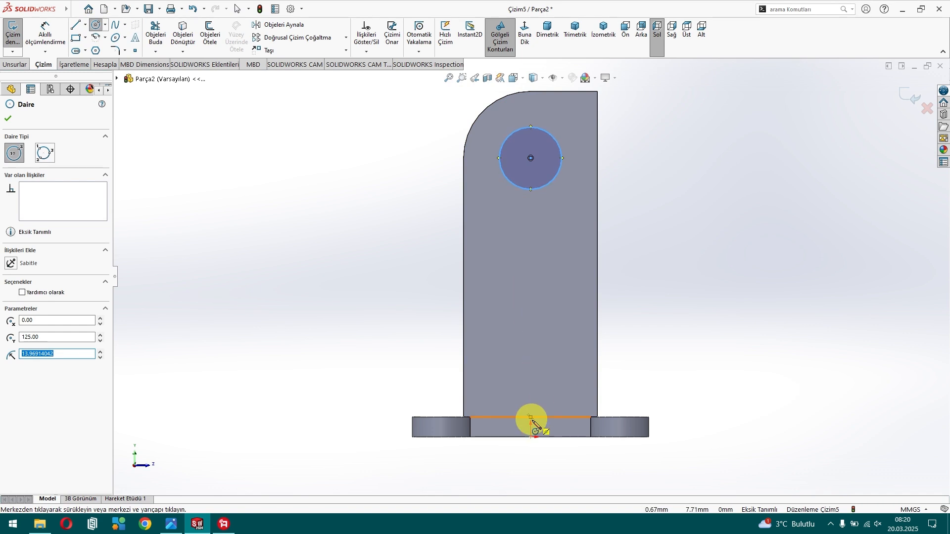
left_click(530, 332)
left_click(547, 367)
right_click(546, 366)
left_click(551, 372)
Step: Dimension the vertical distance between the two circle centres to 80 mm
left_click(45, 31)
left_click(531, 158)
left_click(536, 340)
left_click(381, 248)
type("80")
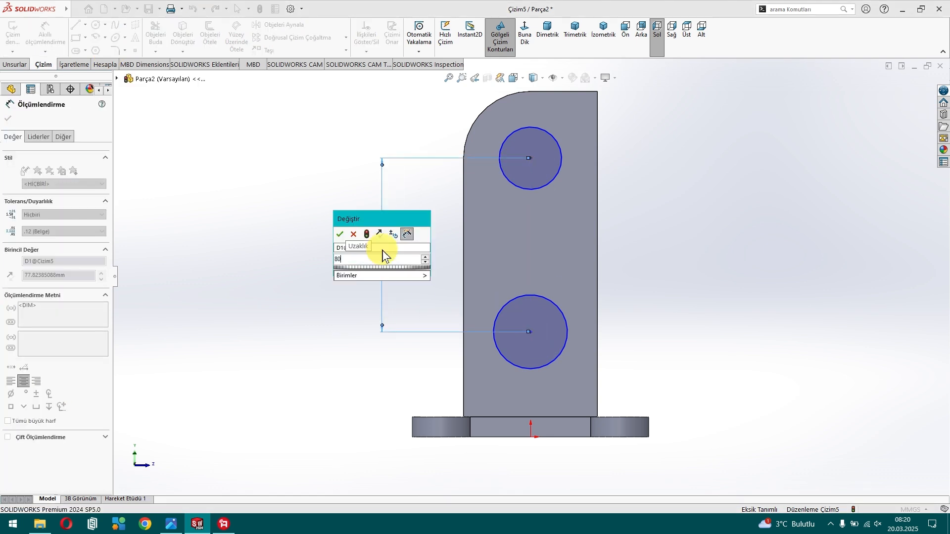
key("Return")
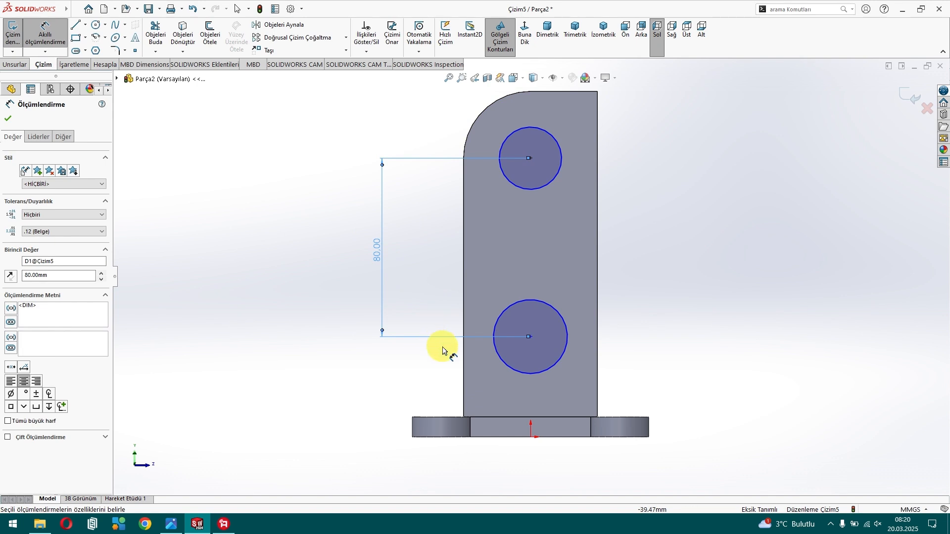
left_click(531, 337)
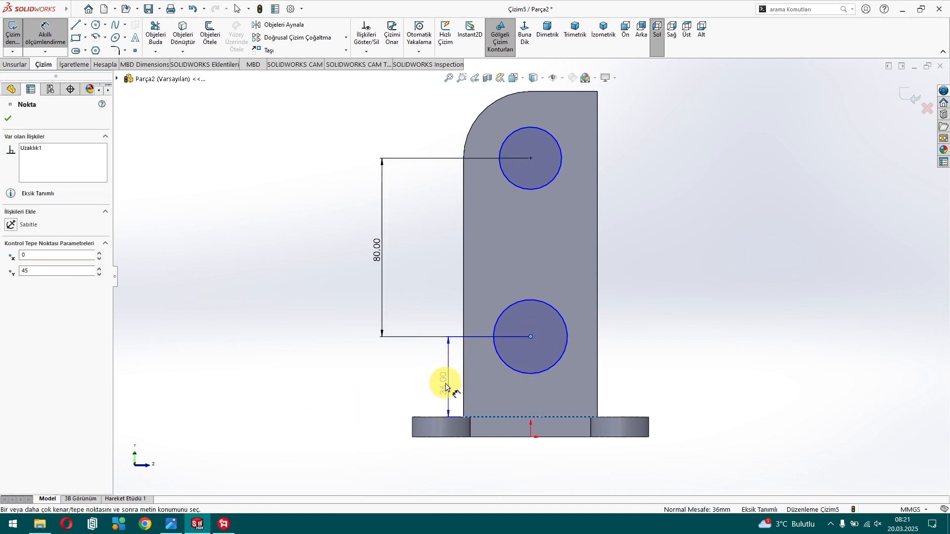
key("Escape")
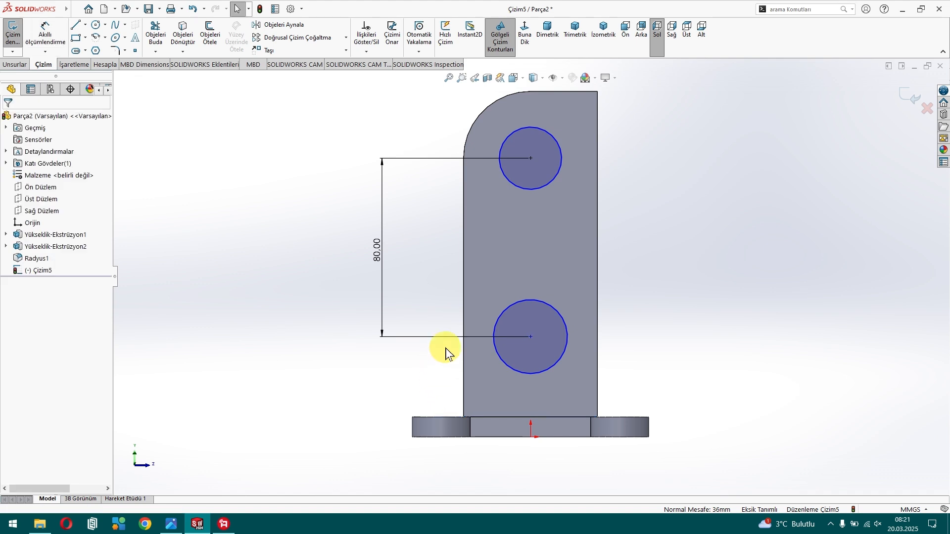
Step: Consult the reference drawing and set the upper circle's diameter to 40 mm and the lower circle's diameter to 24 mm
left_click(172, 524)
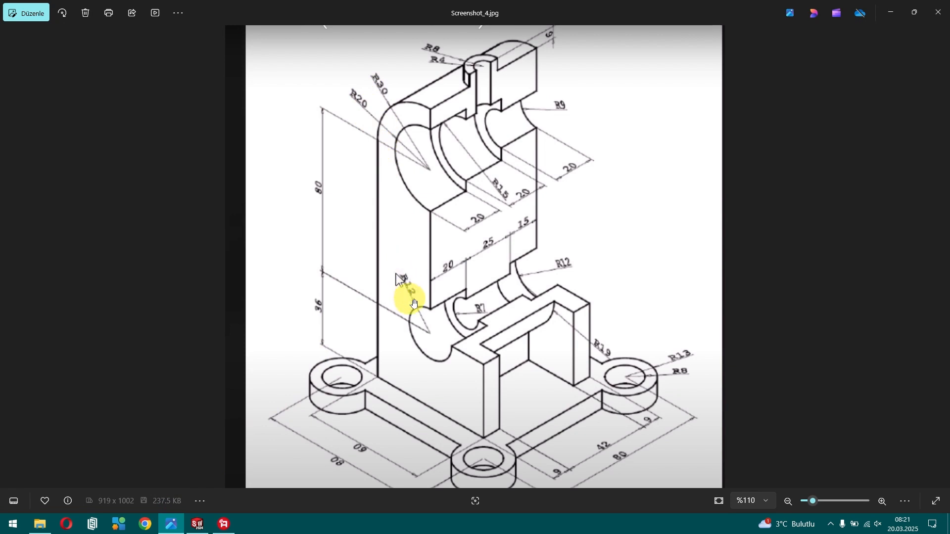
left_click(204, 518)
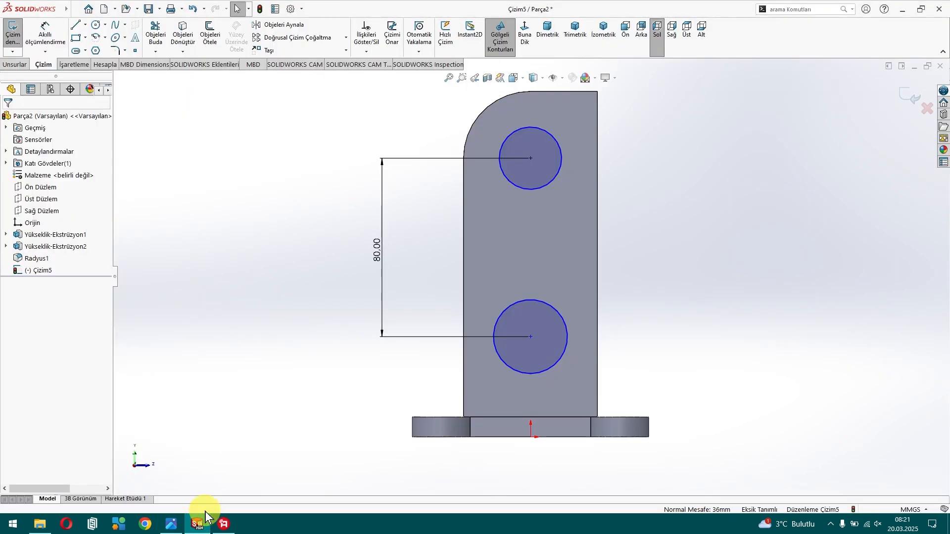
left_click(45, 31)
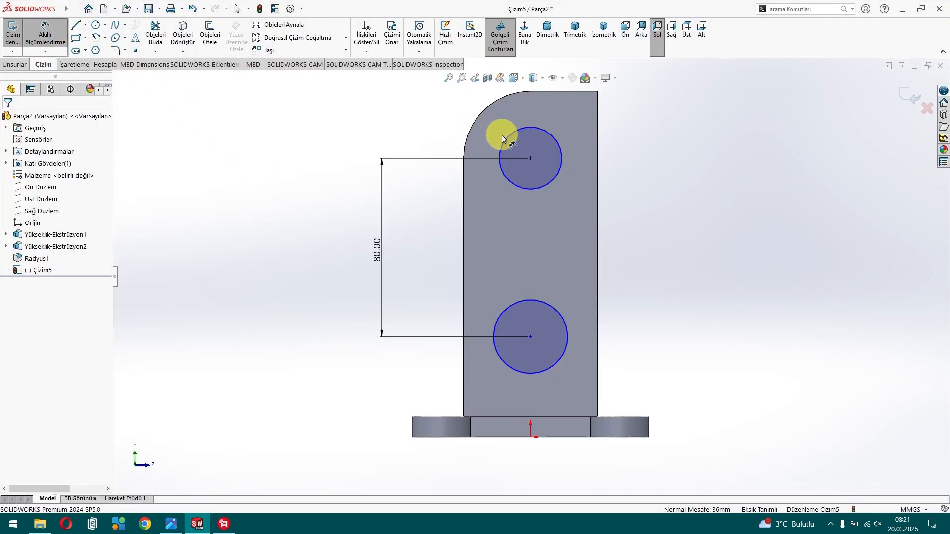
left_click(507, 142)
left_click(391, 105)
type("40")
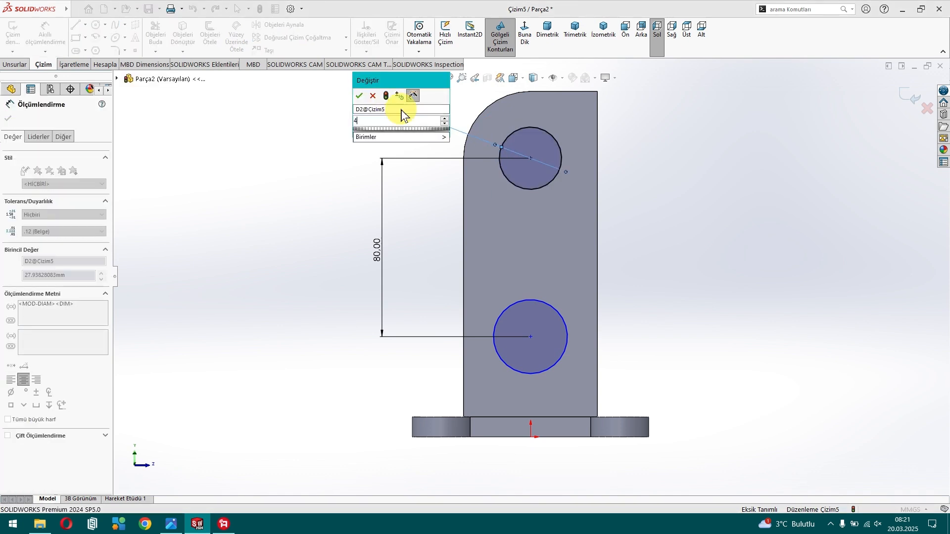
key("Return")
left_click(500, 314)
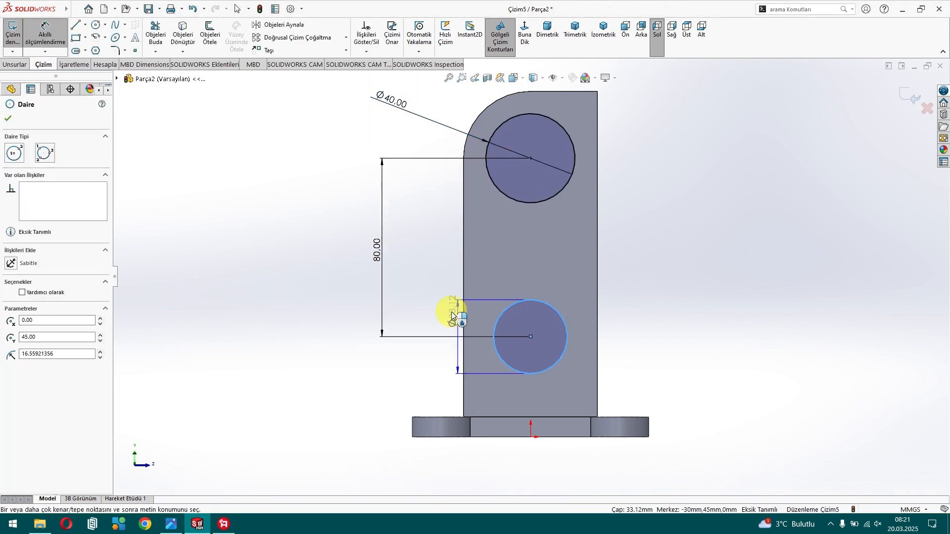
left_click(362, 352)
type("24")
key("Return")
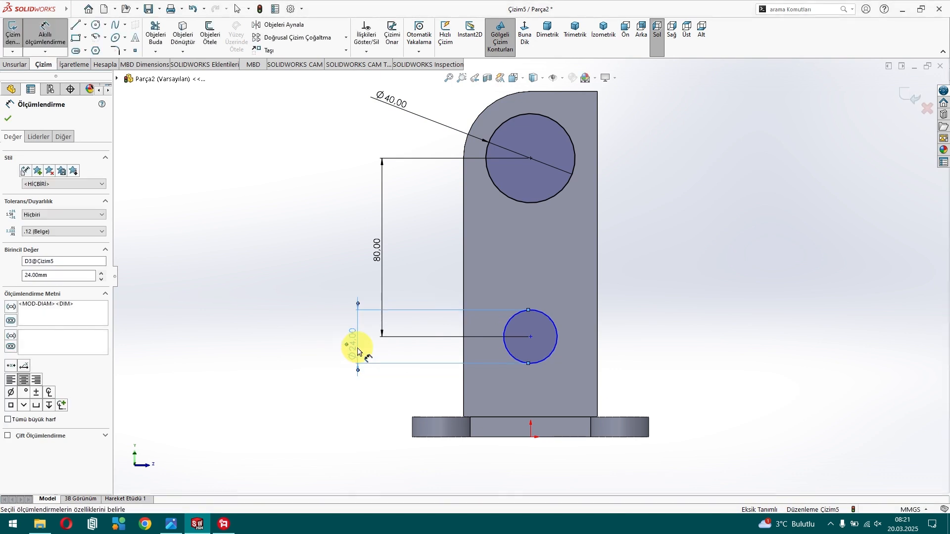
key("Escape")
Step: Convert the straight top edge and the long vertical edge opposite the fillet into sketch lines
scroll(819, 182, "down", 1)
scroll(690, 181, "up", 2)
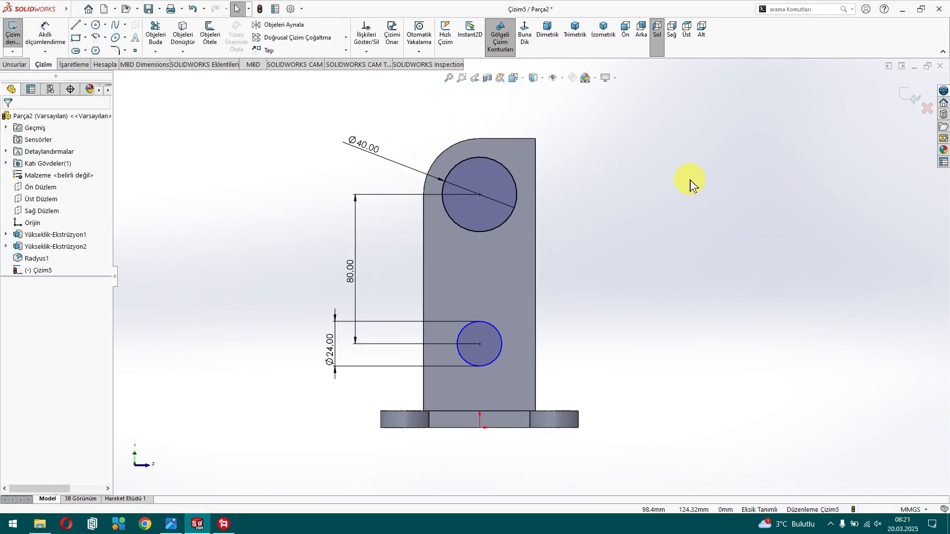
scroll(689, 181, "down", 1)
left_click(182, 34)
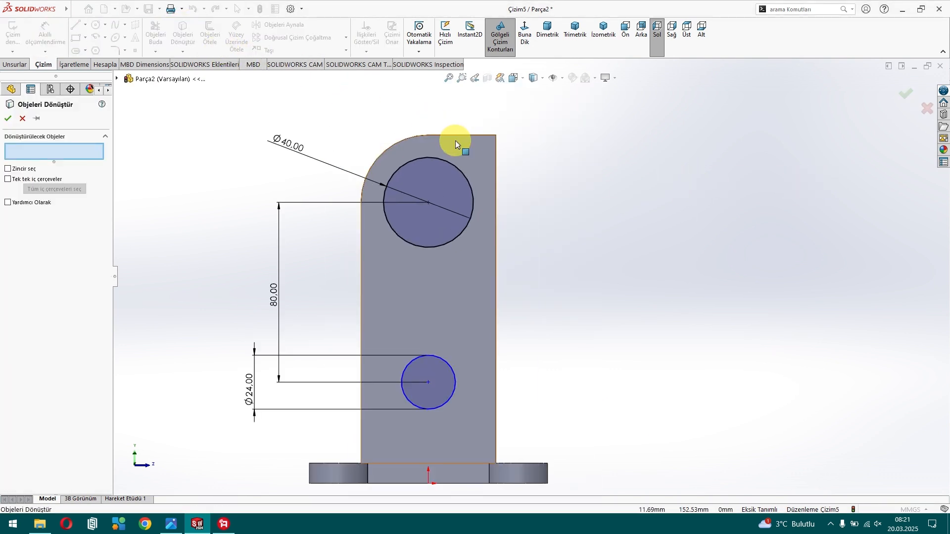
left_click(464, 134)
left_click(497, 185)
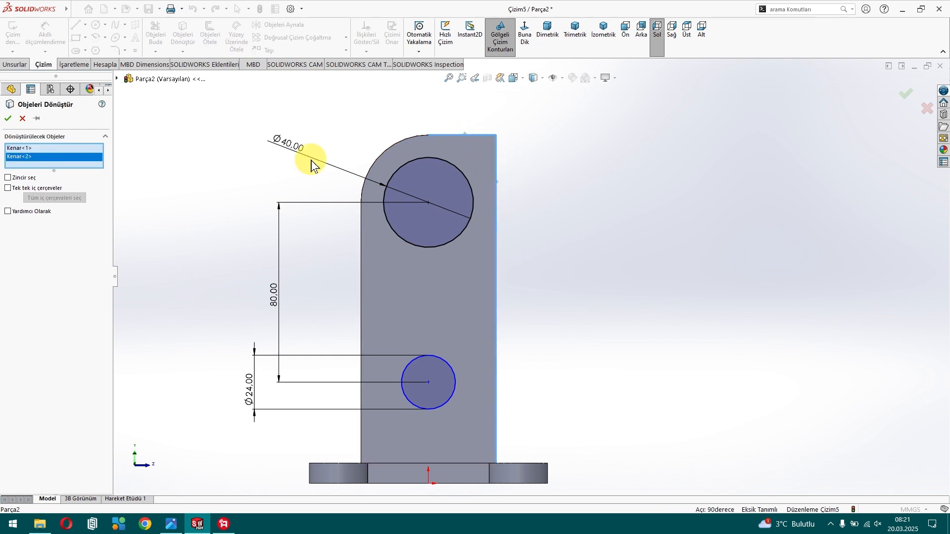
left_click(9, 118)
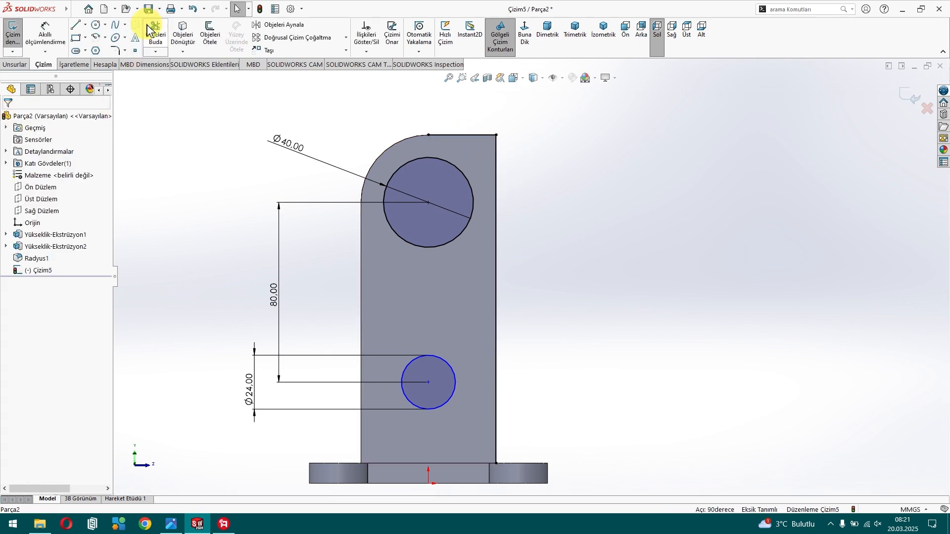
Step: Draw a vertical line from the top edge's inner end to the lower circle's centre, and a horizontal line from there to the converted vertical edge
left_click(75, 25)
left_click(428, 135)
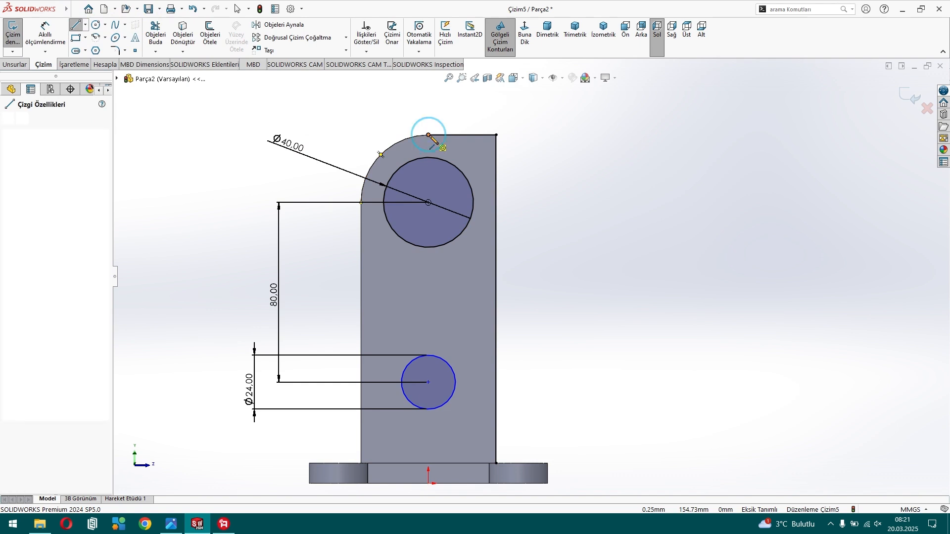
left_click(428, 383)
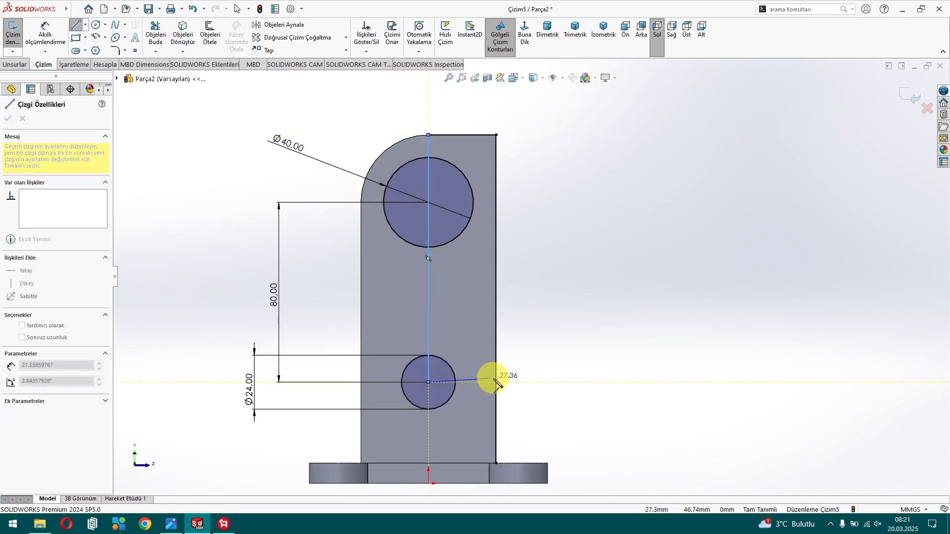
left_click(496, 382)
key("Escape")
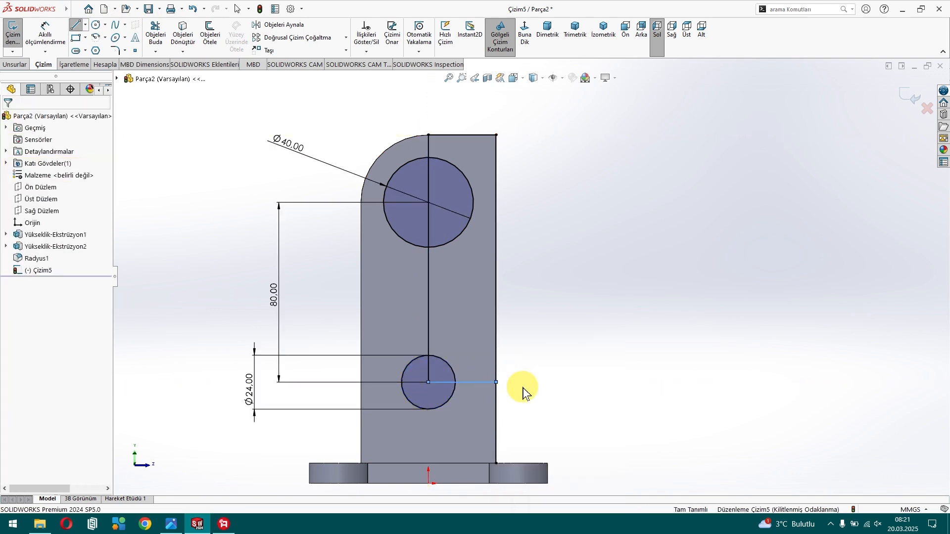
left_click(237, 123)
Step: Trim the lines inside both circles, the circle arcs facing the converted edge, and that edge below the horizontal line to leave one closed profile
left_click(155, 35)
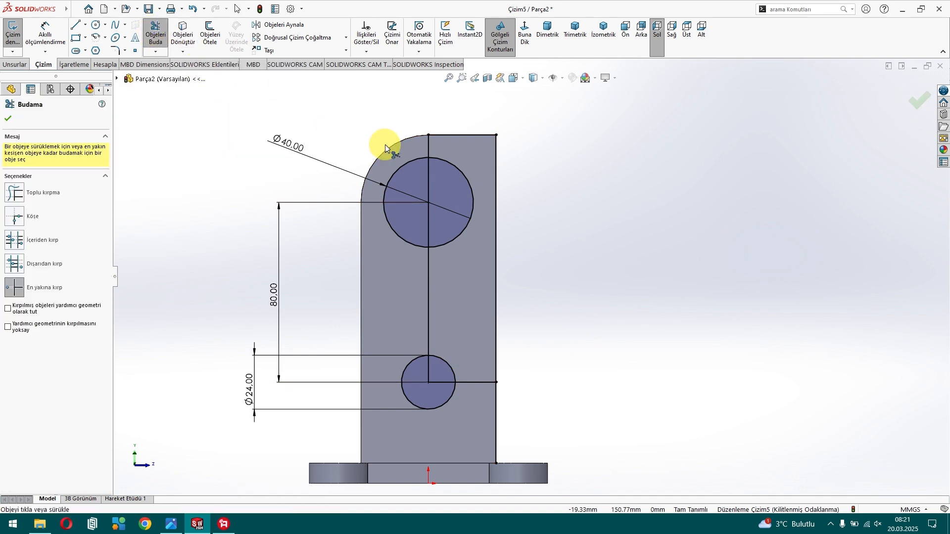
left_click(429, 176)
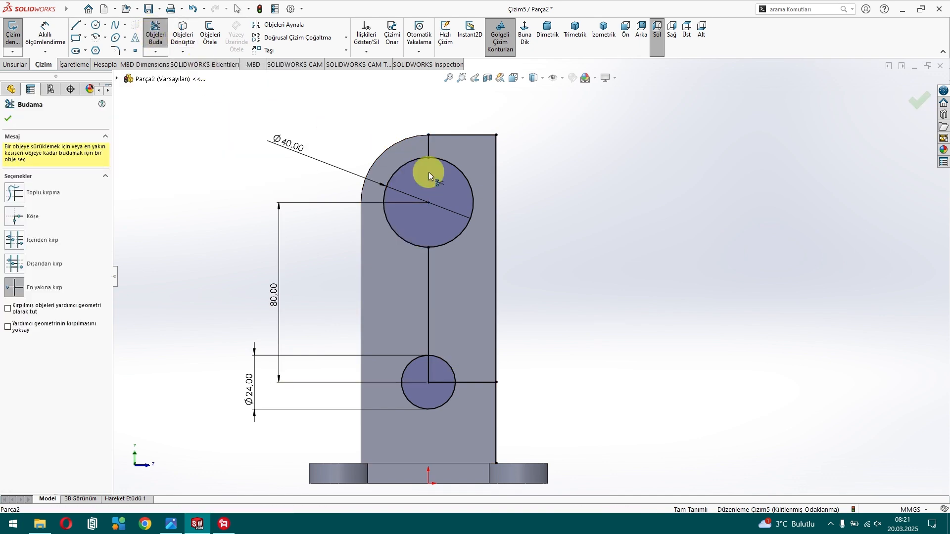
left_click(456, 168)
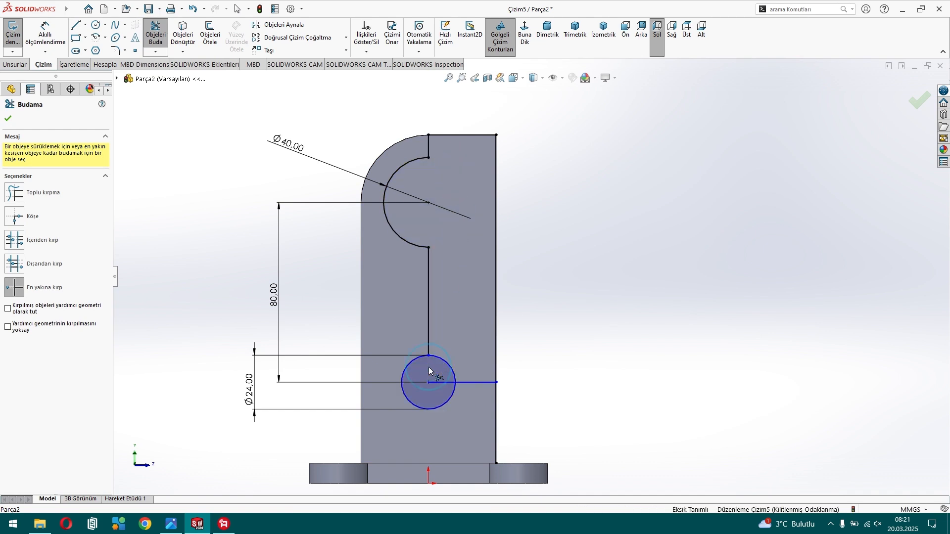
left_click(443, 363)
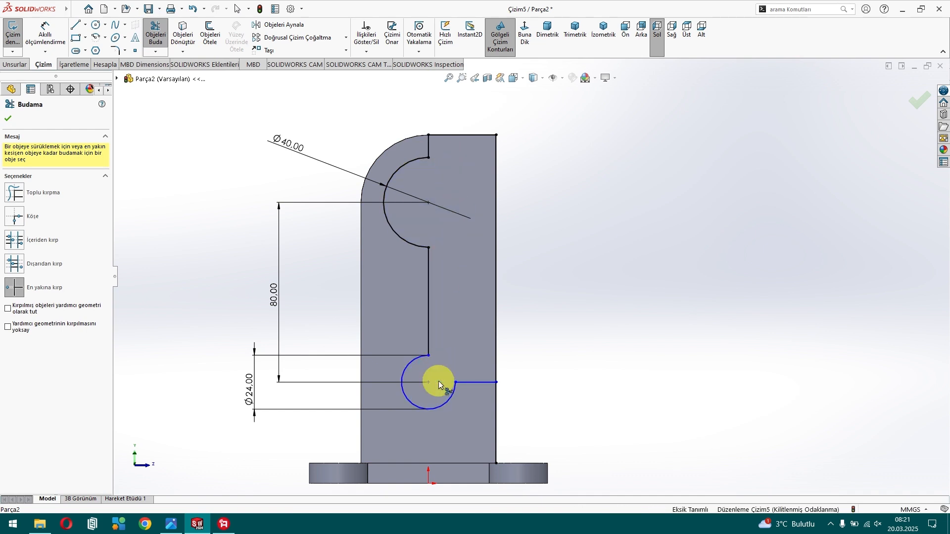
left_click(492, 405)
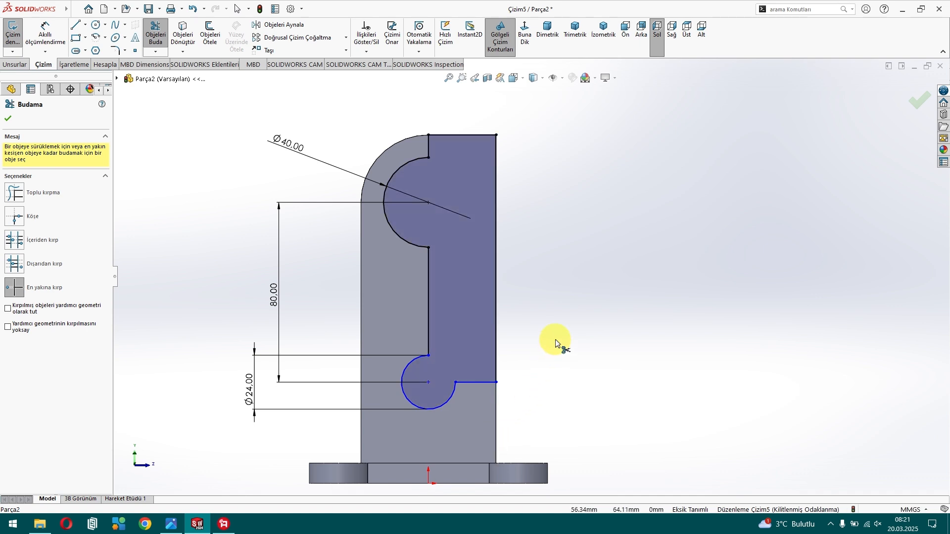
key("Escape")
Step: Consult the reference drawing for the depth and cut the closed profile into the column as a blind extruded cut 20 mm deep
middle_click_drag(558, 332, 513, 346)
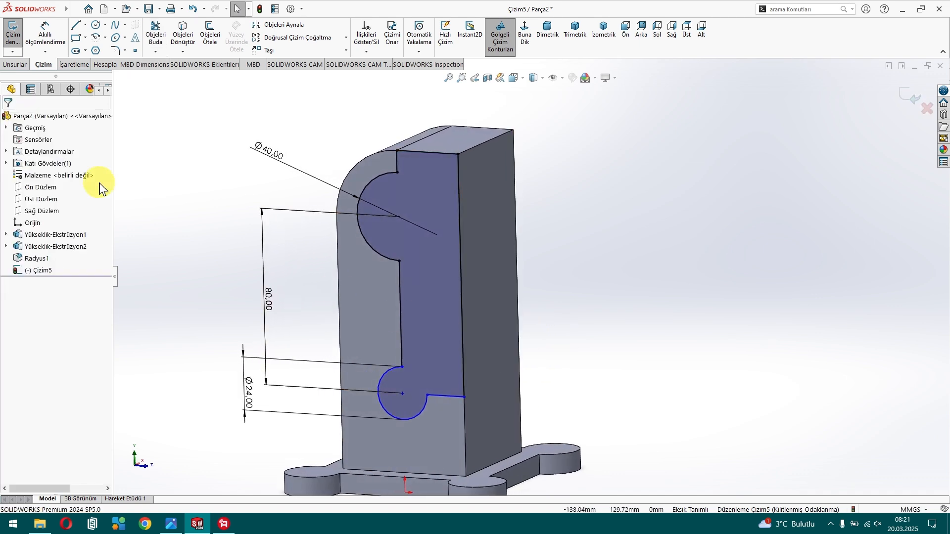
left_click(13, 65)
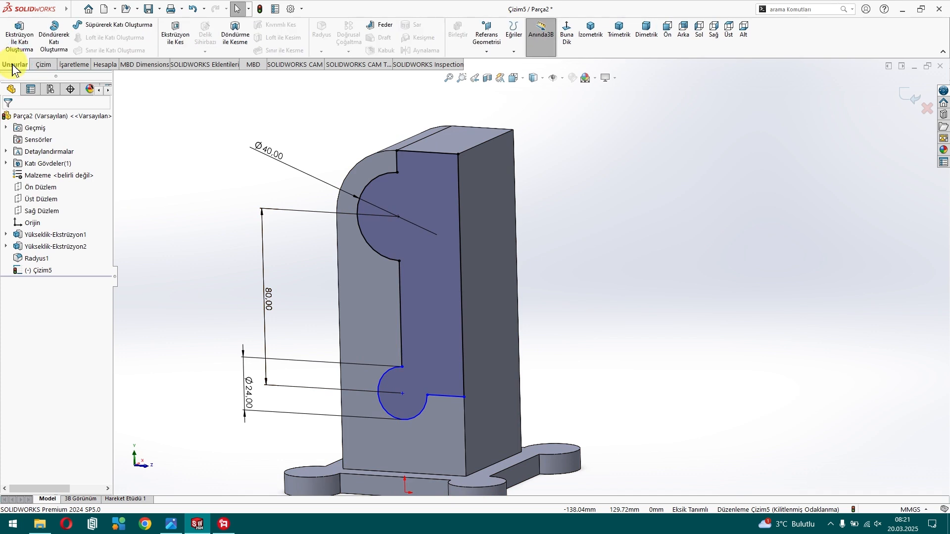
left_click(175, 34)
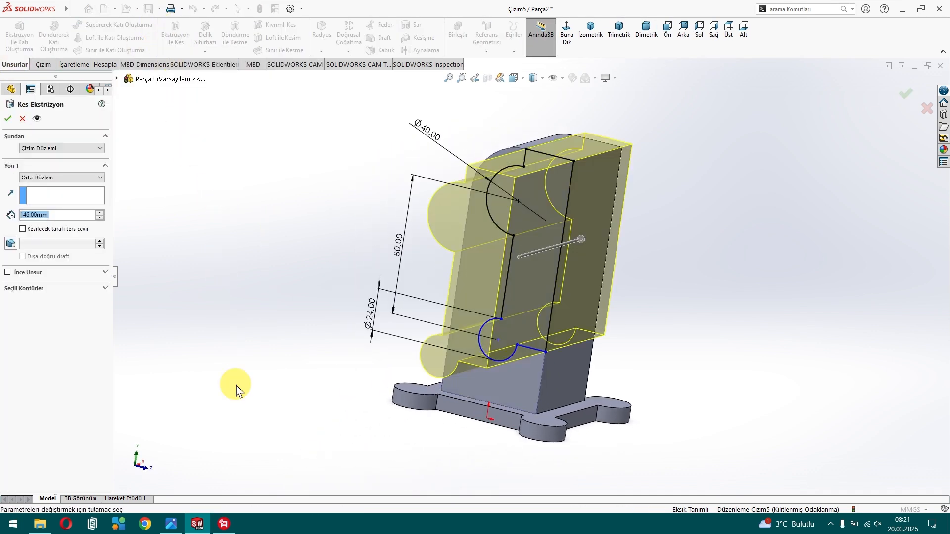
left_click(196, 523)
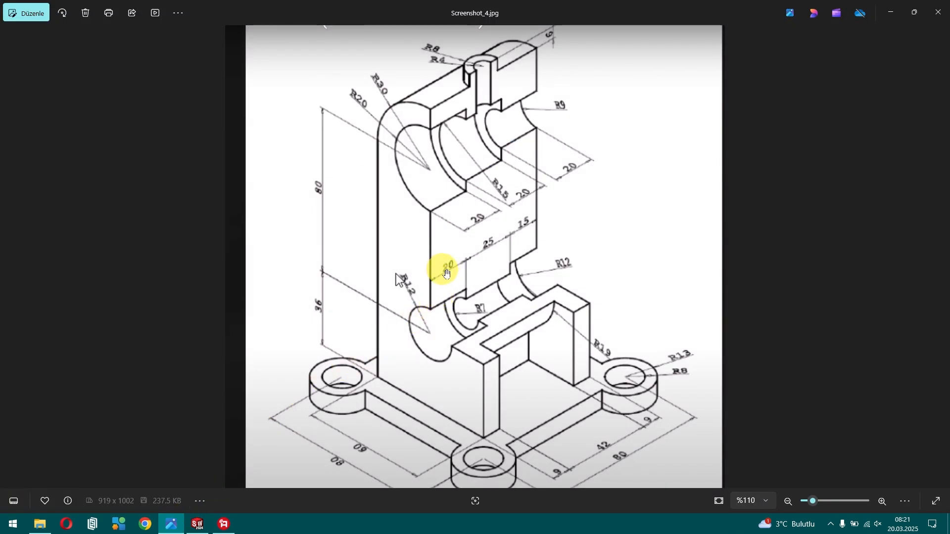
left_click(199, 524)
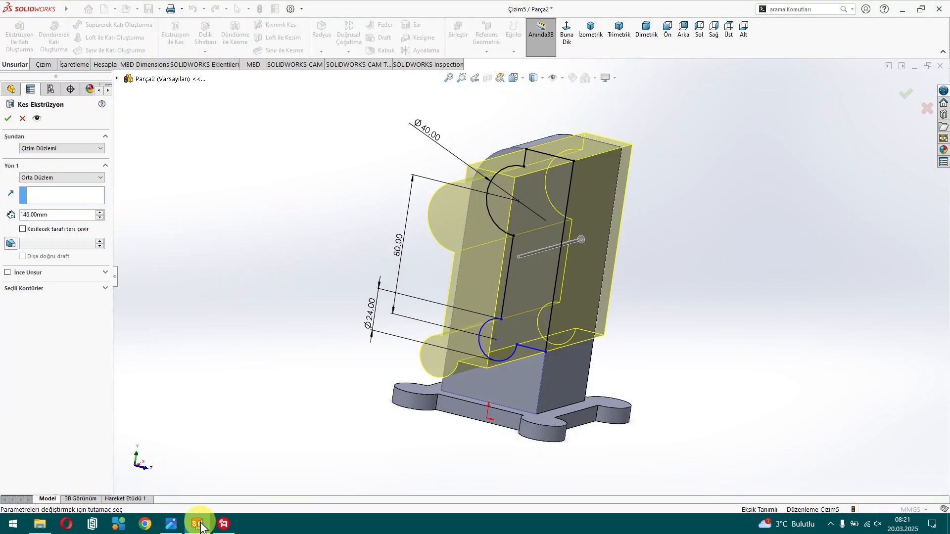
left_click(42, 178)
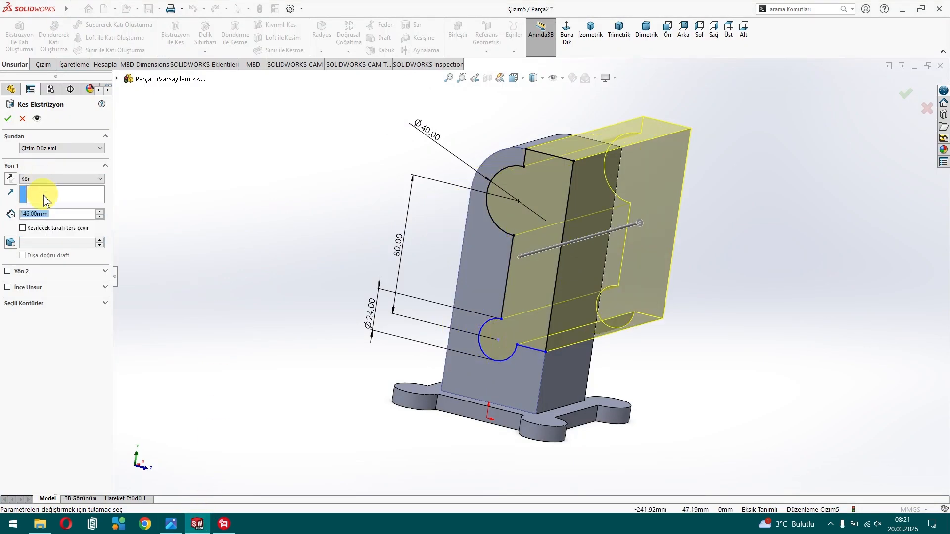
type("20")
key("Return")
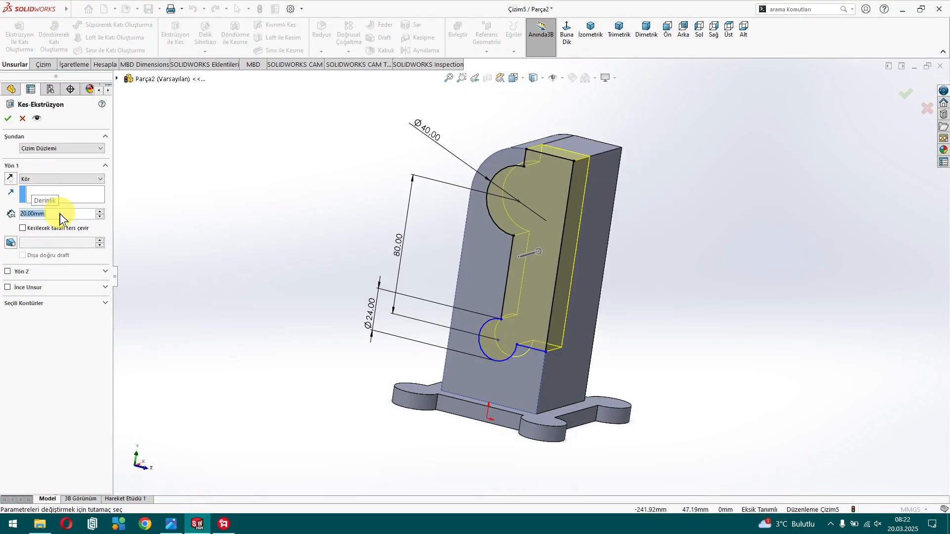
left_click(7, 121)
Step: Start a sketch on the recessed cut face and draw circles about 21 mm and 16 mm across at the upper and lower arc centres
left_click(564, 231)
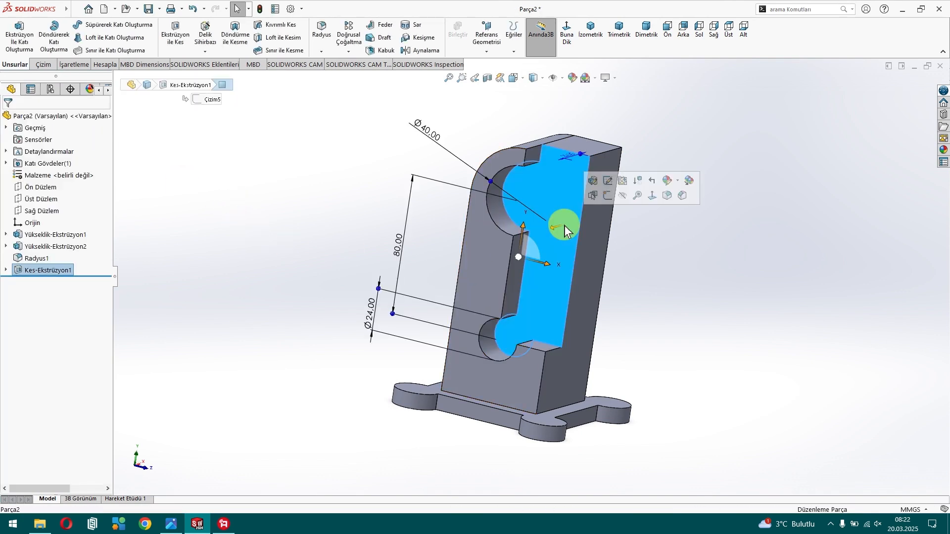
left_click(608, 181)
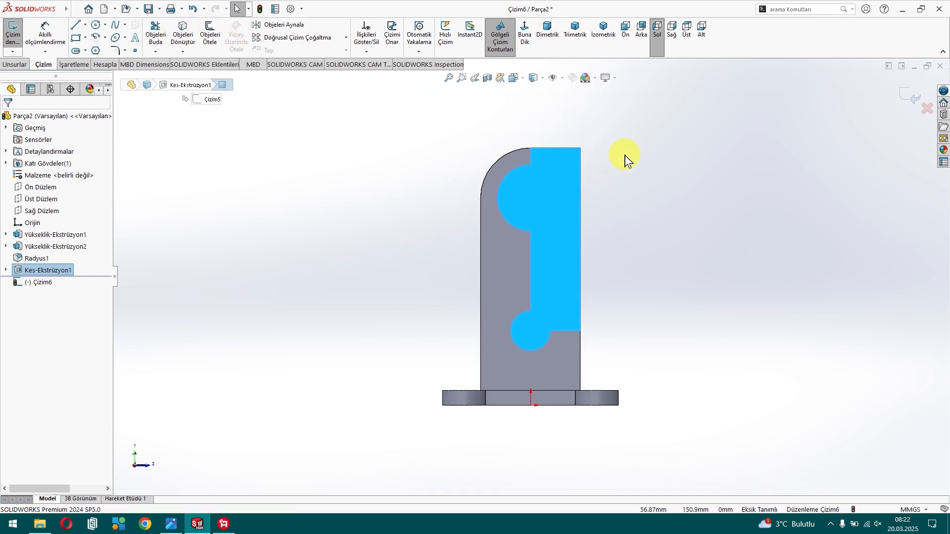
scroll(659, 197, "down", 1)
scroll(655, 200, "down", 3)
left_click(564, 251)
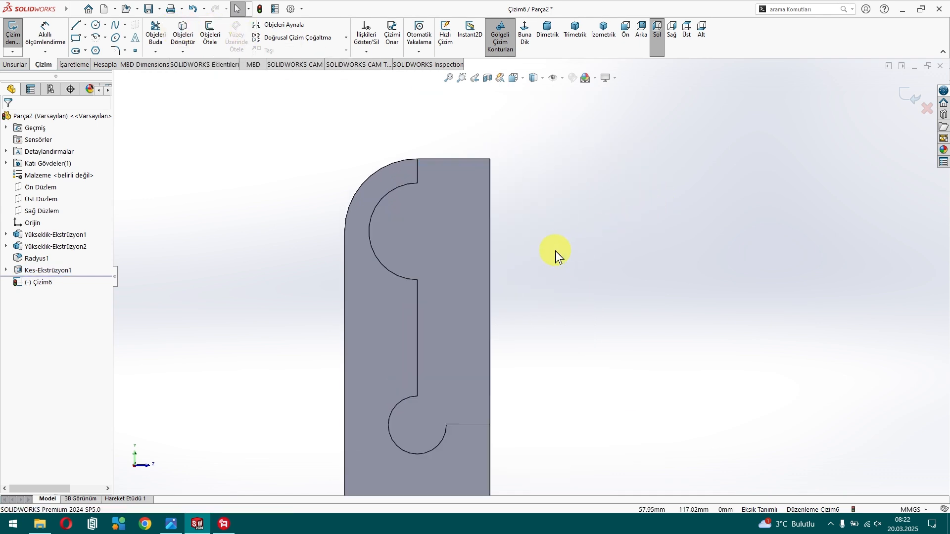
left_click(97, 26)
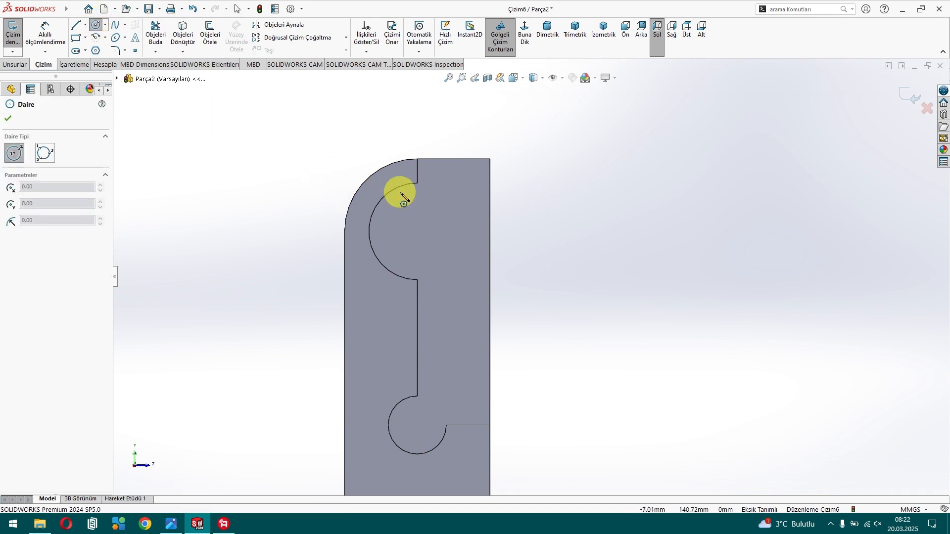
left_click(418, 231)
left_click(424, 255)
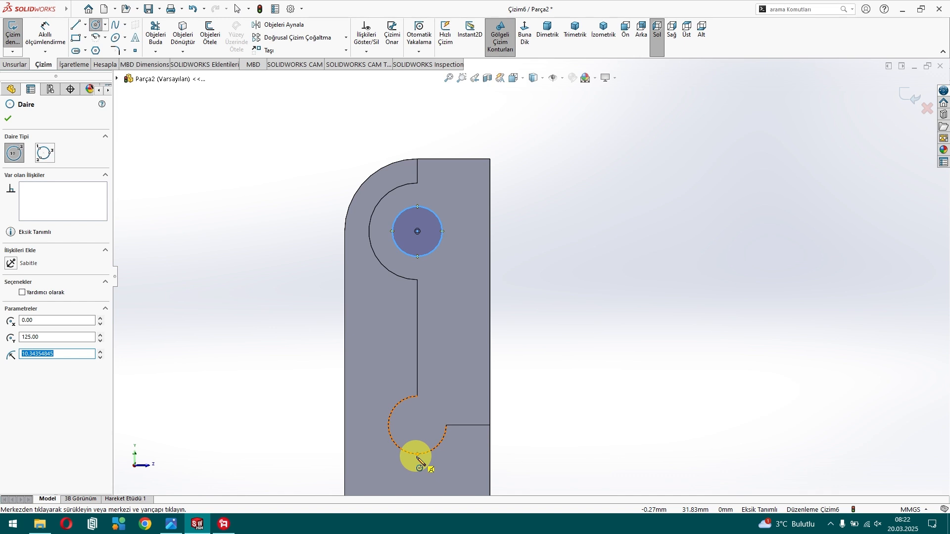
left_click(417, 425)
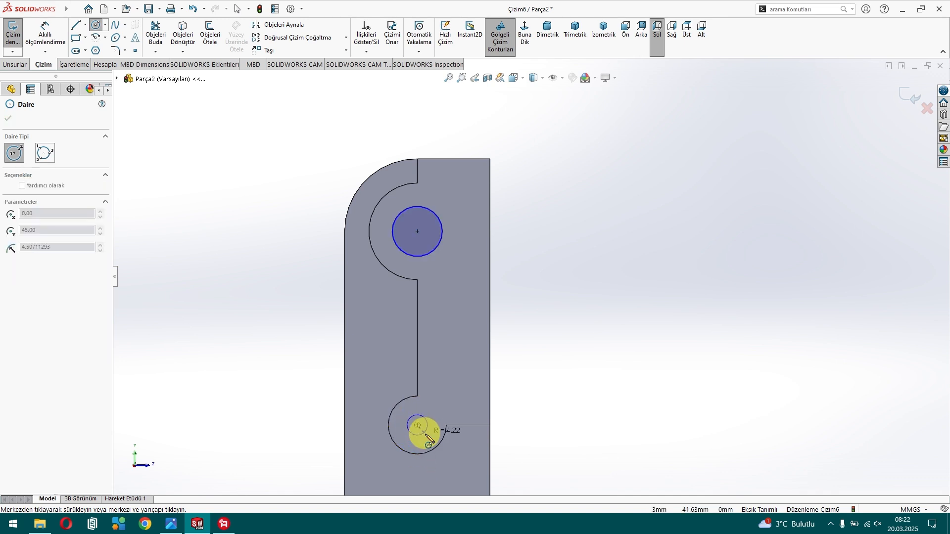
left_click(431, 439)
key("Escape")
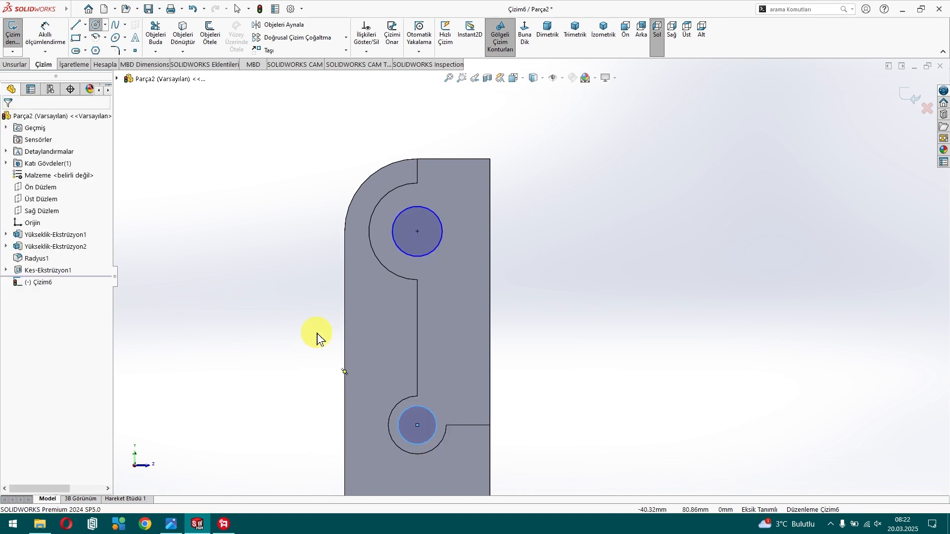
Step: Convert the recessed face's straight top edge and long outer vertical edge into sketch lines
left_click(183, 31)
left_click(461, 159)
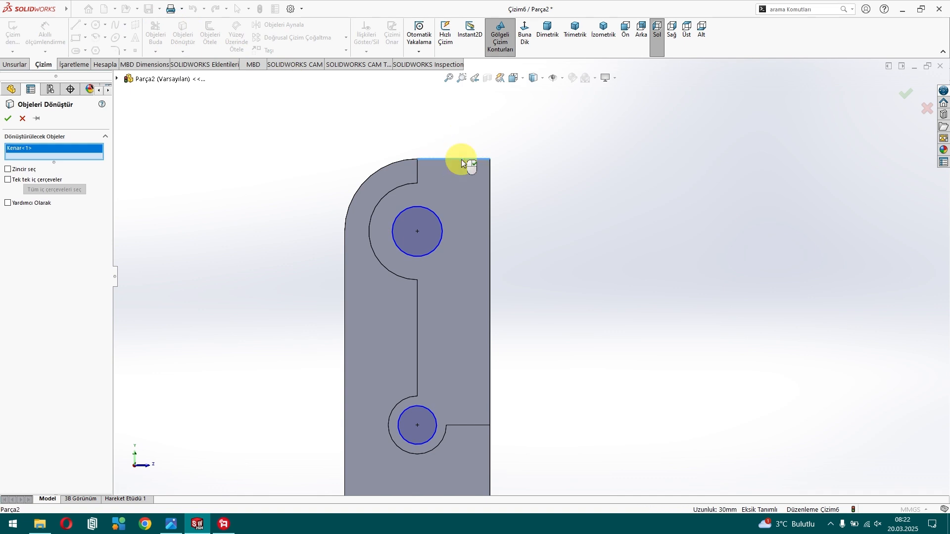
left_click(490, 200)
left_click(9, 118)
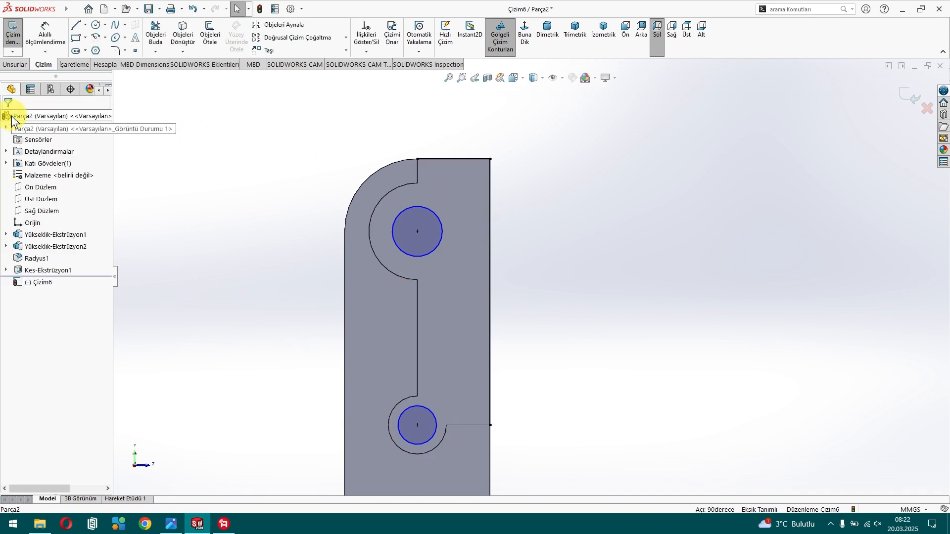
Step: Consult the reference drawing for the inner bore sizes and dimension the upper circle's diameter to 30 mm
left_click(45, 33)
left_click(173, 526)
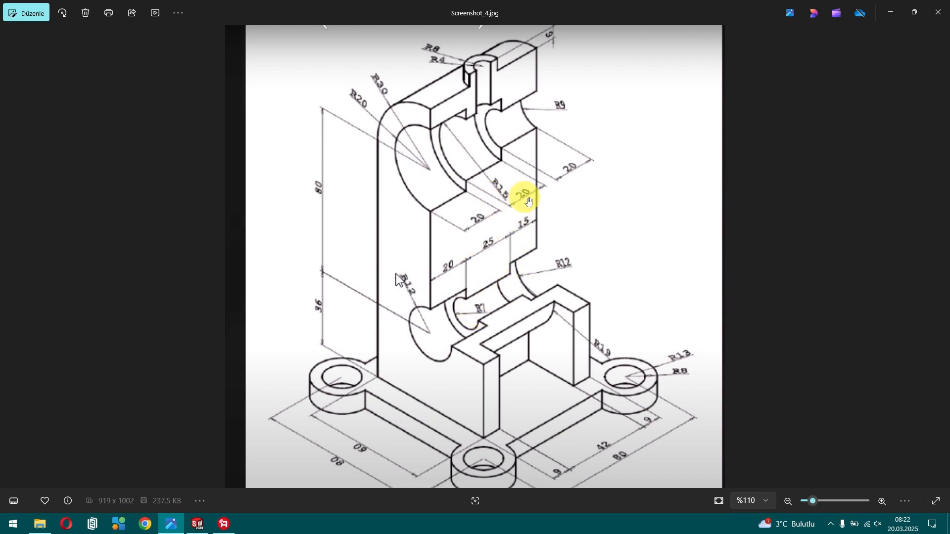
mouse_move(197, 517)
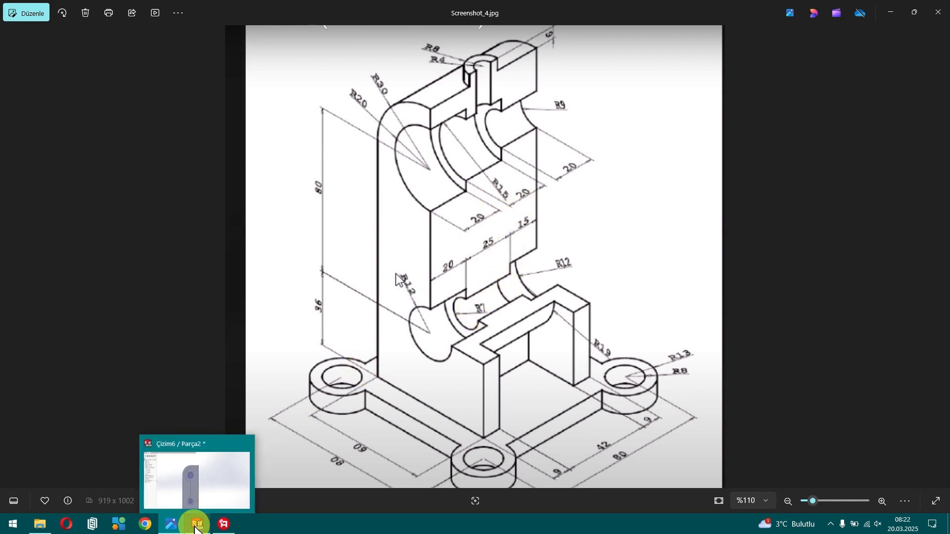
left_click(218, 486)
left_click(395, 213)
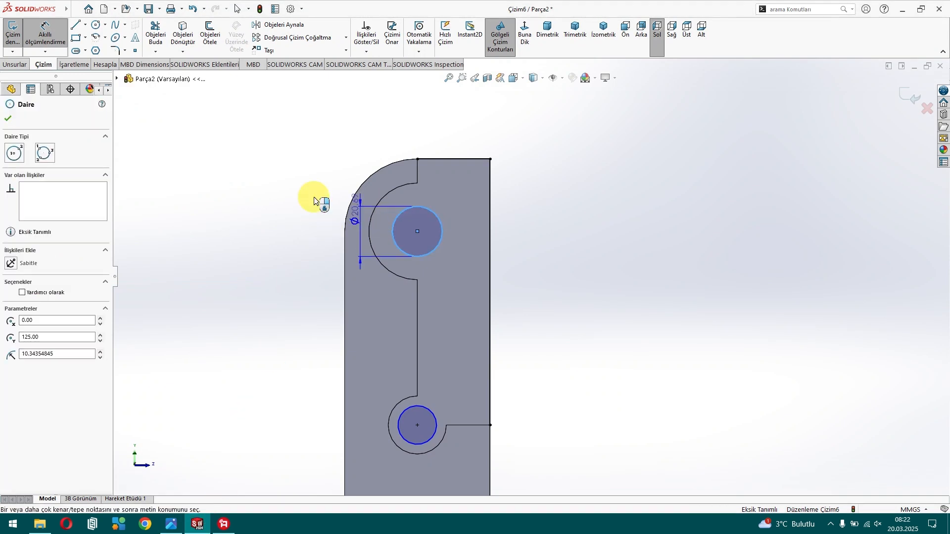
left_click(261, 186)
type("30")
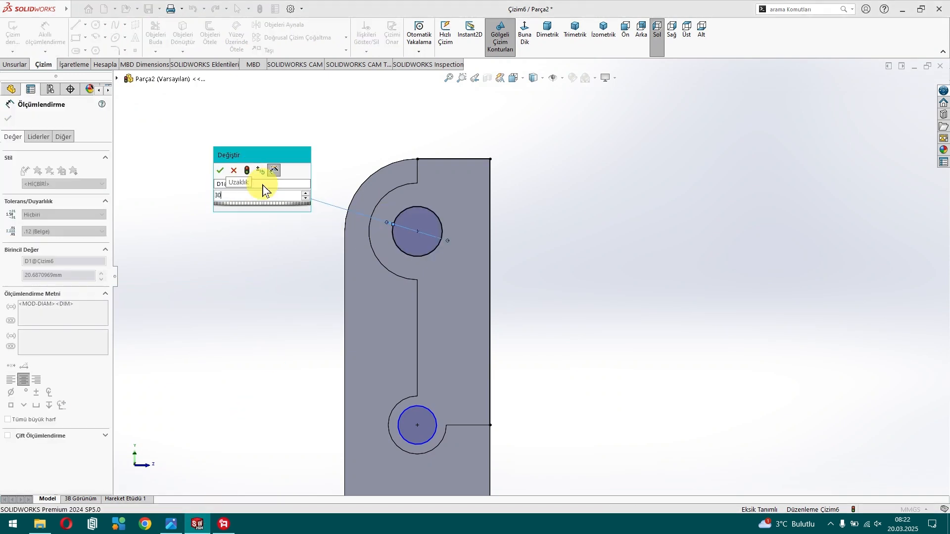
key("Return")
Step: Dimension the lower circle's diameter to 14 mm
left_click(400, 424)
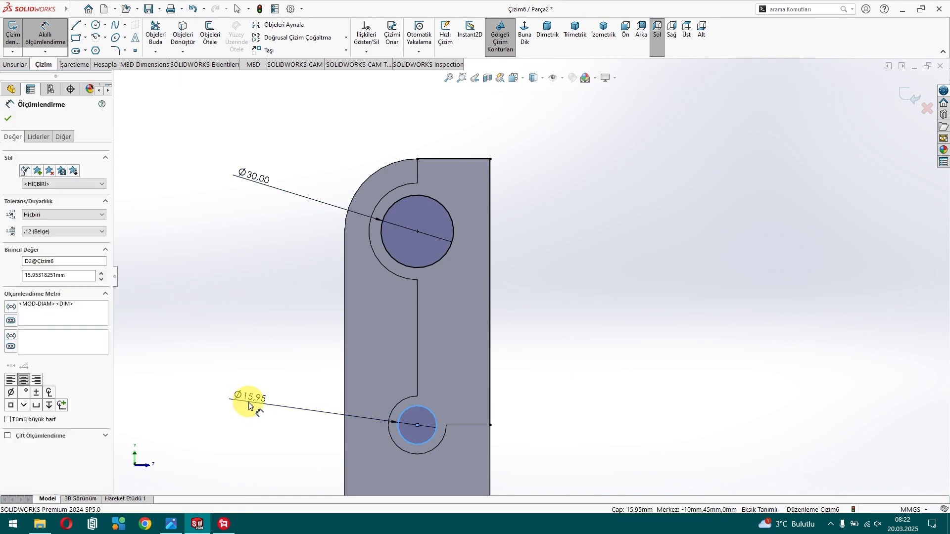
left_click(250, 404)
type("14")
key("Return")
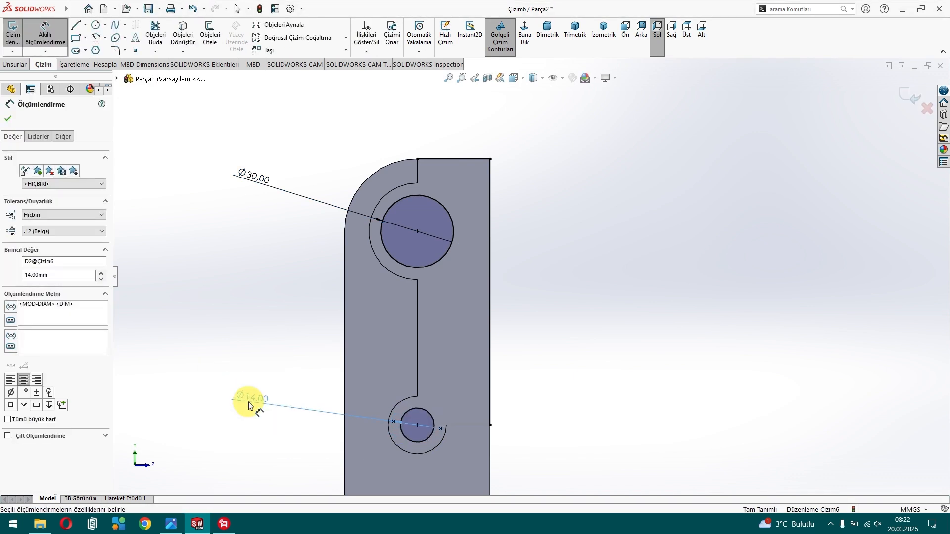
key("Escape")
Step: Draw a vertical line from the top edge's inner end to the 14 mm circle's centre, continuing horizontally to the outer vertical line
left_click(75, 25)
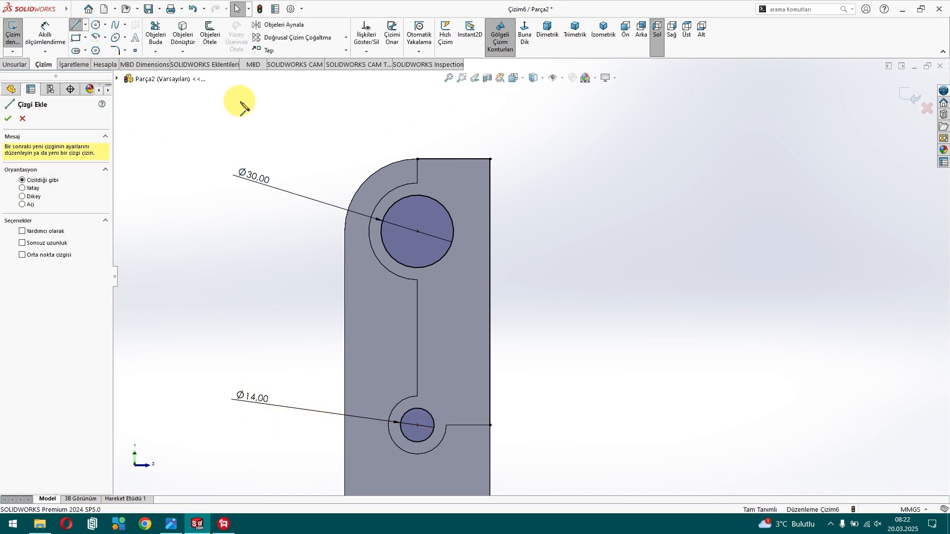
left_click(418, 158)
left_click(418, 425)
left_click(490, 425)
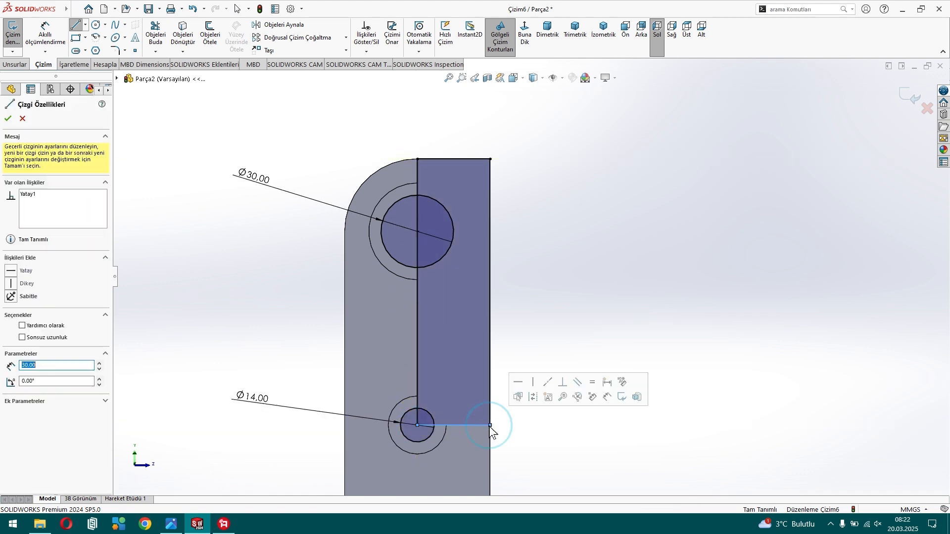
key("Escape")
Step: Trim the segments inside the 30 mm and 14 mm circles and their arcs facing the outer edge to form one closed profile
left_click(157, 33)
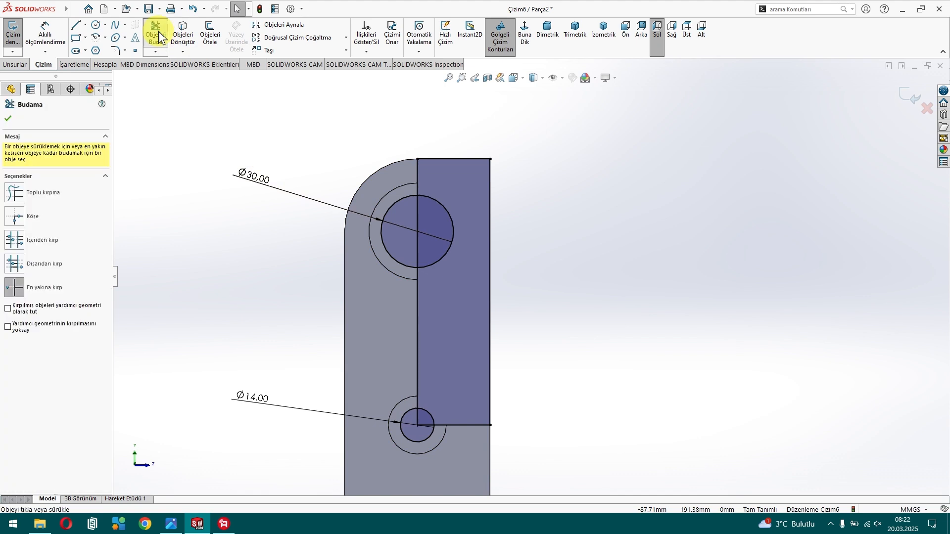
left_click(431, 198)
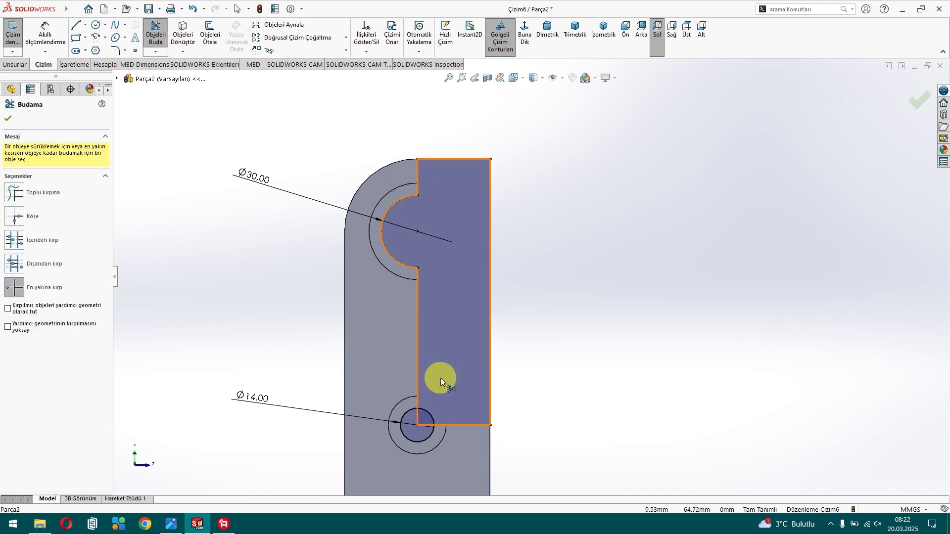
left_click(425, 412)
key("Escape")
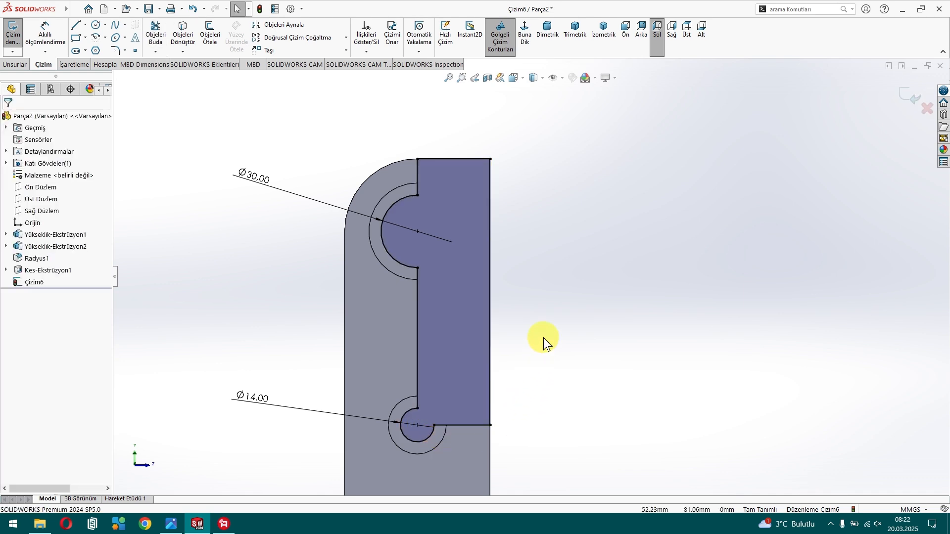
Step: Cut-extrude the closed profile 20 mm deep into the column
middle_click_drag(544, 341, 468, 357)
left_click(14, 65)
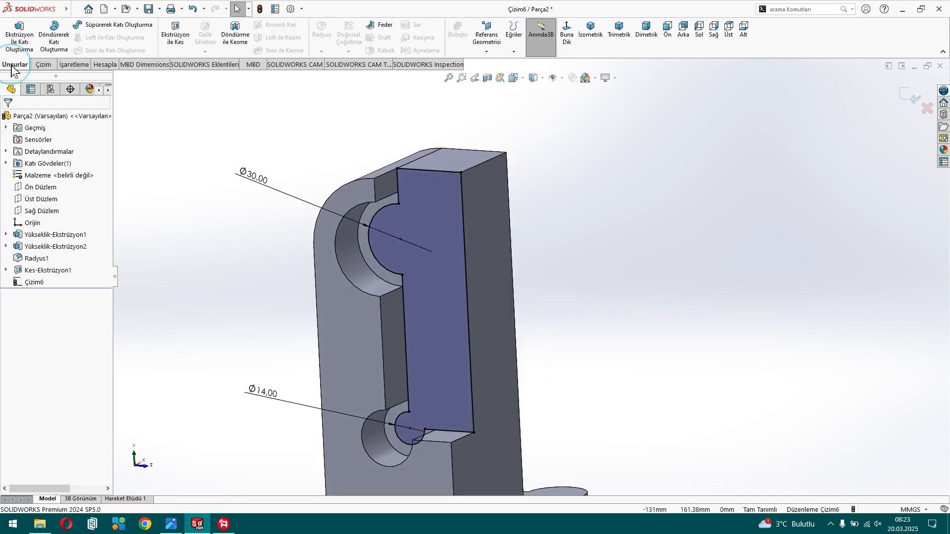
left_click(164, 35)
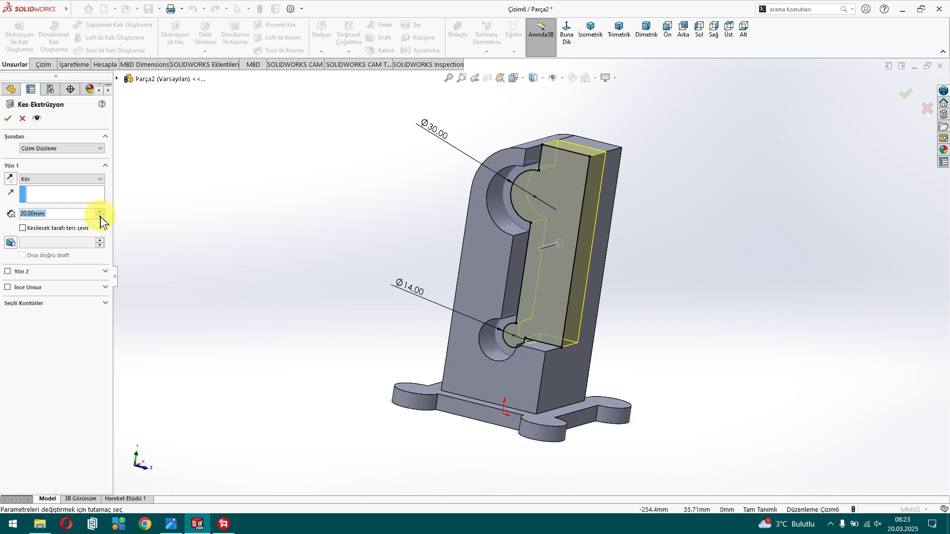
left_click(8, 118)
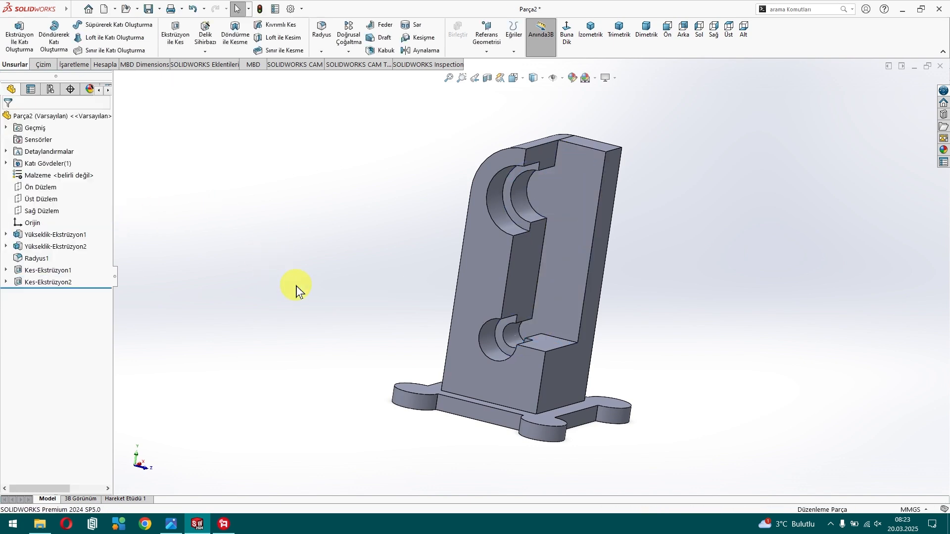
Step: Start a sketch on the newly recessed face and draw a circle on the lower bore's centre, matching the 14 mm bore edge
left_click(528, 333)
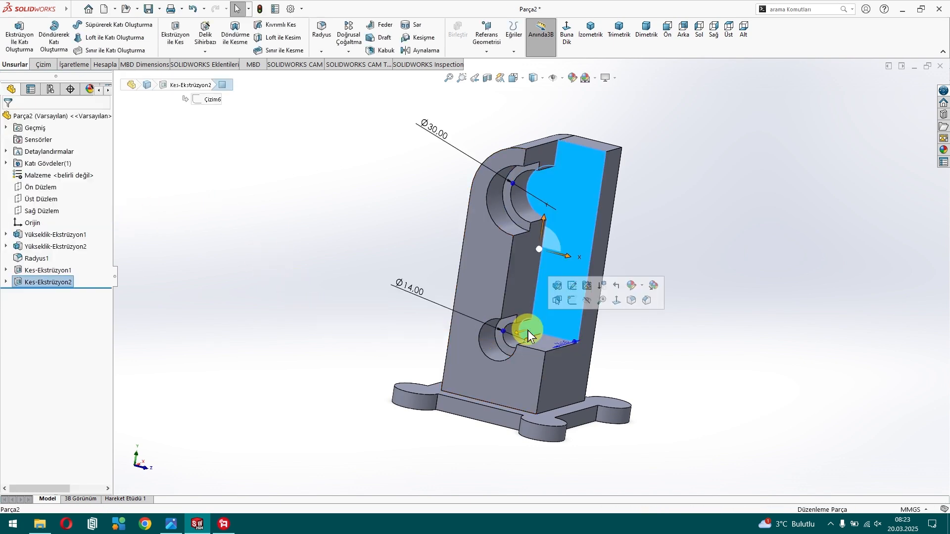
left_click(564, 298)
scroll(617, 358, "down", 2)
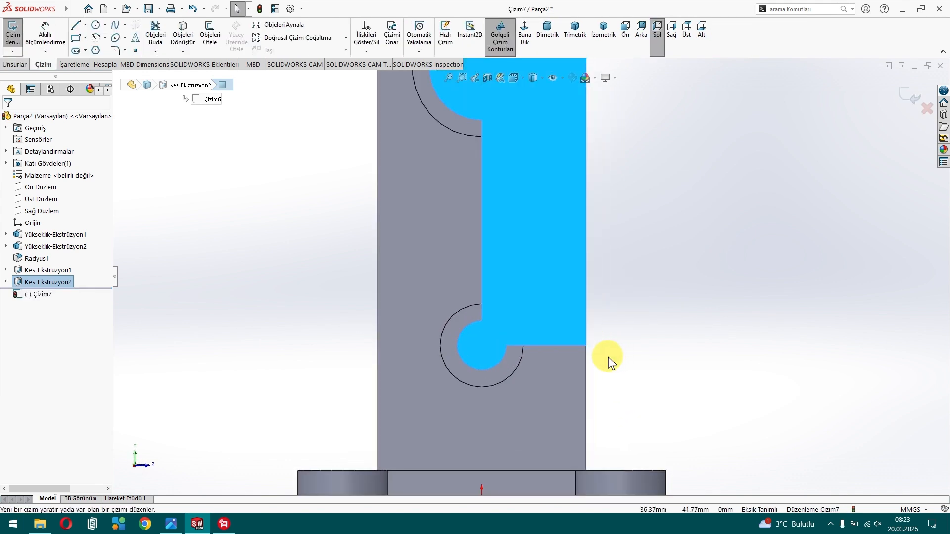
left_click(282, 274)
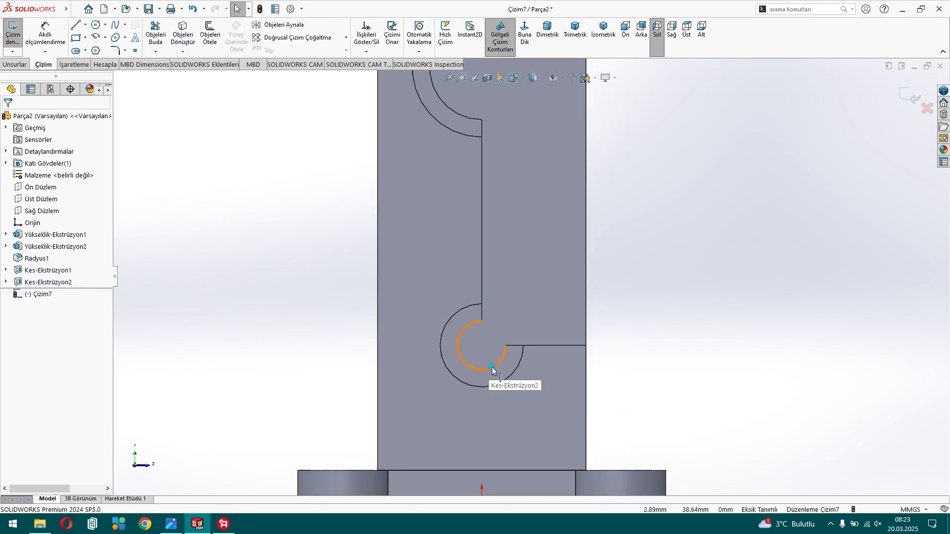
left_click(468, 367)
left_click(94, 26)
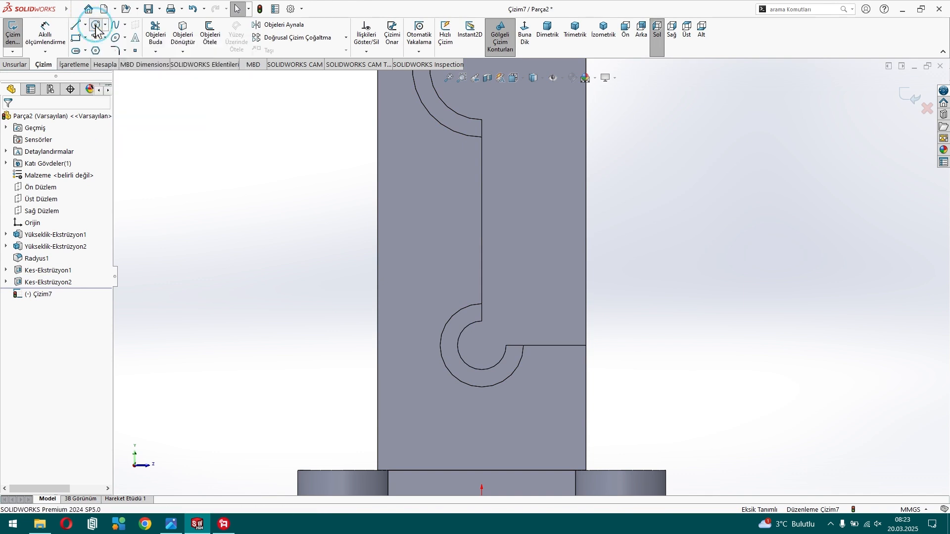
left_click(478, 372)
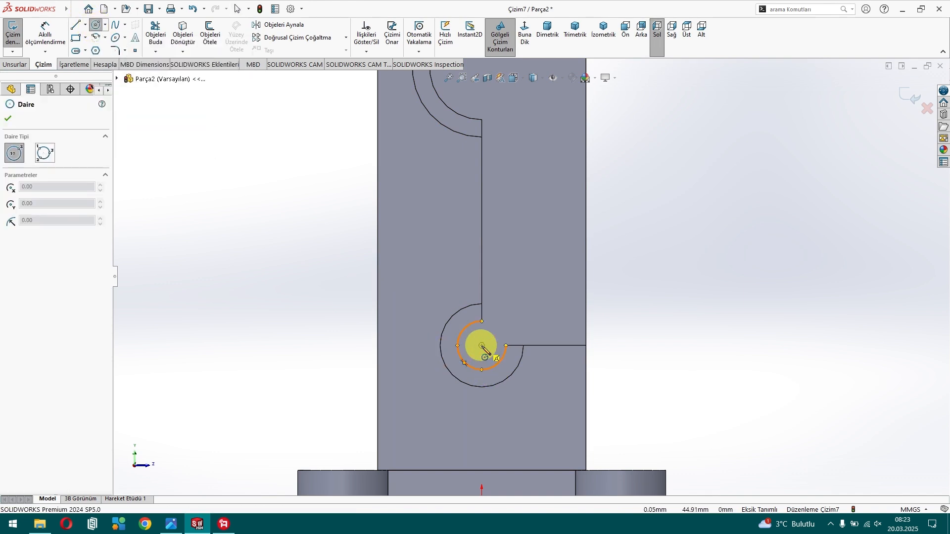
left_click(482, 346)
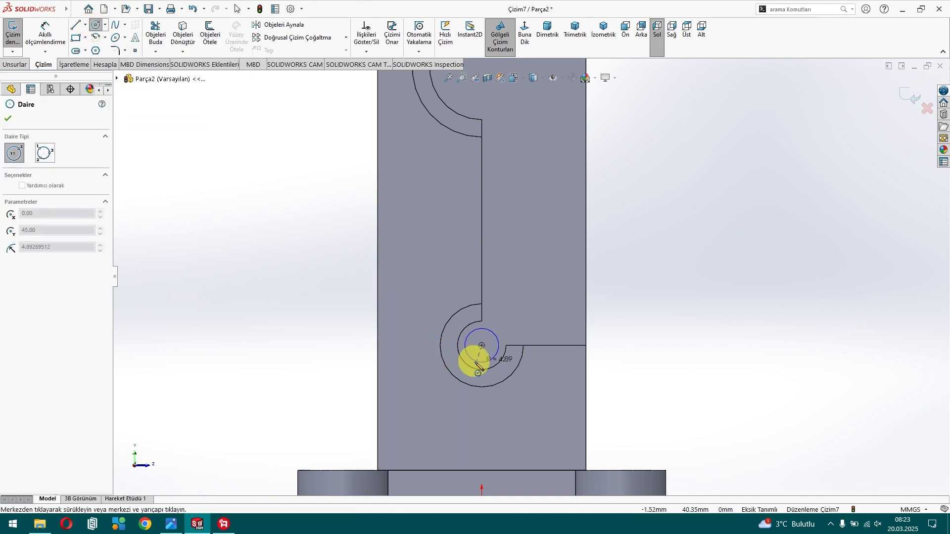
left_click(481, 322)
key("Escape")
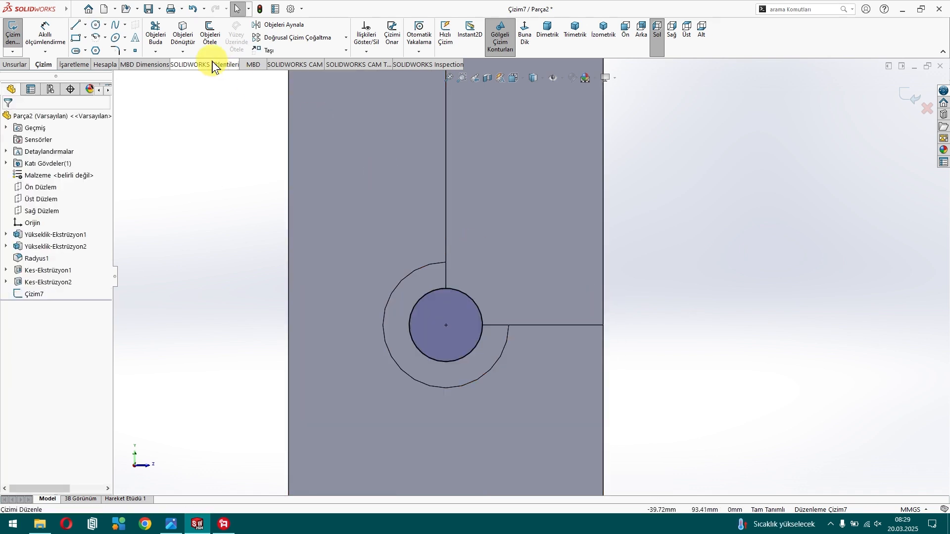
Step: Draw a closed 30 by 12 mm rectangle of lines from the circle's centre to the column's outer vertical edge
left_click(77, 26)
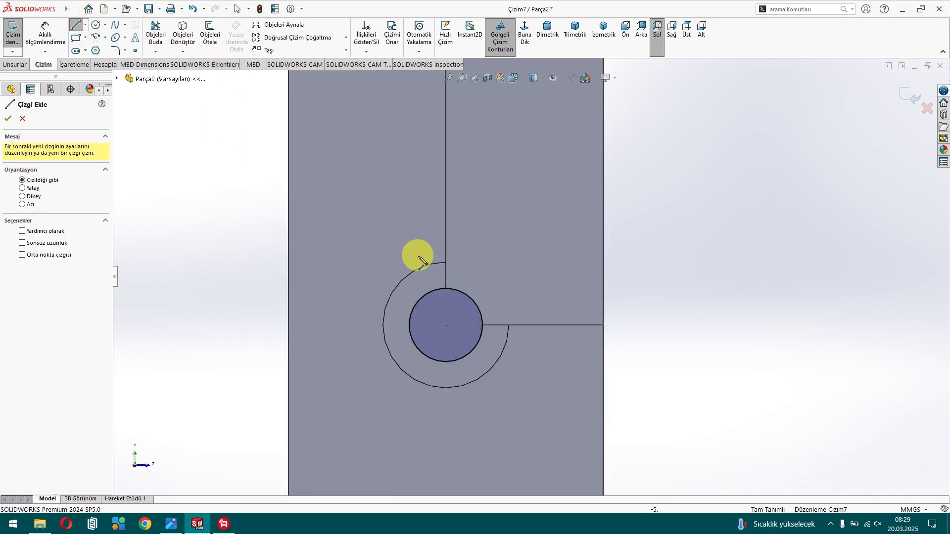
left_click(446, 263)
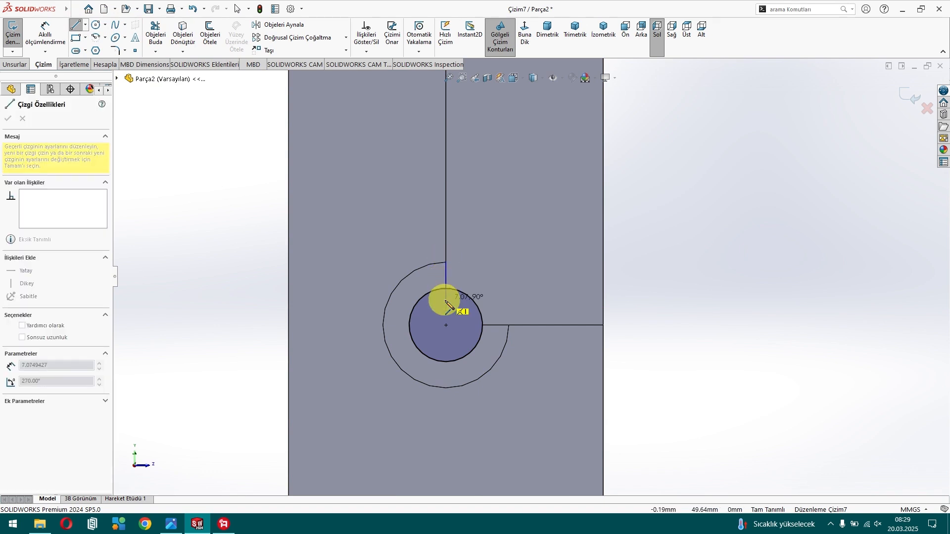
left_click(446, 325)
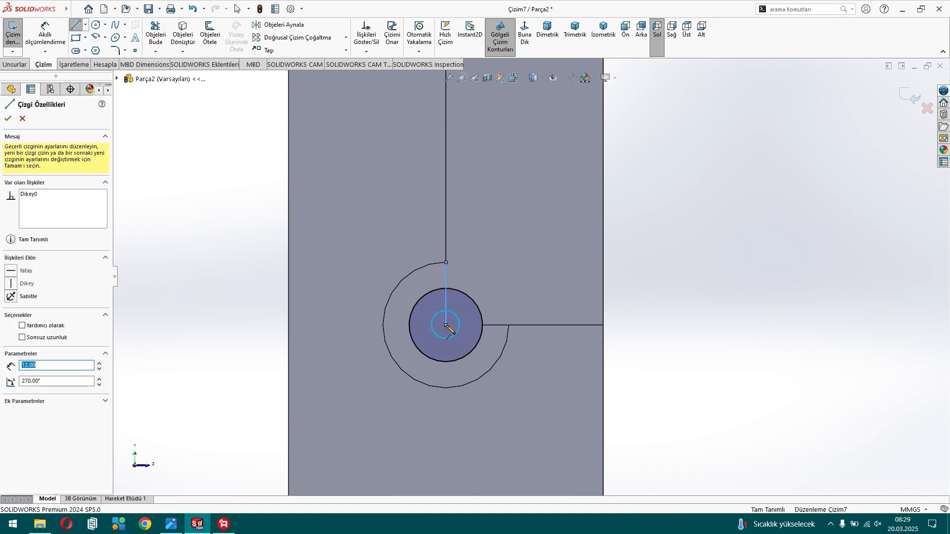
left_click(603, 326)
left_click(604, 262)
left_click(446, 262)
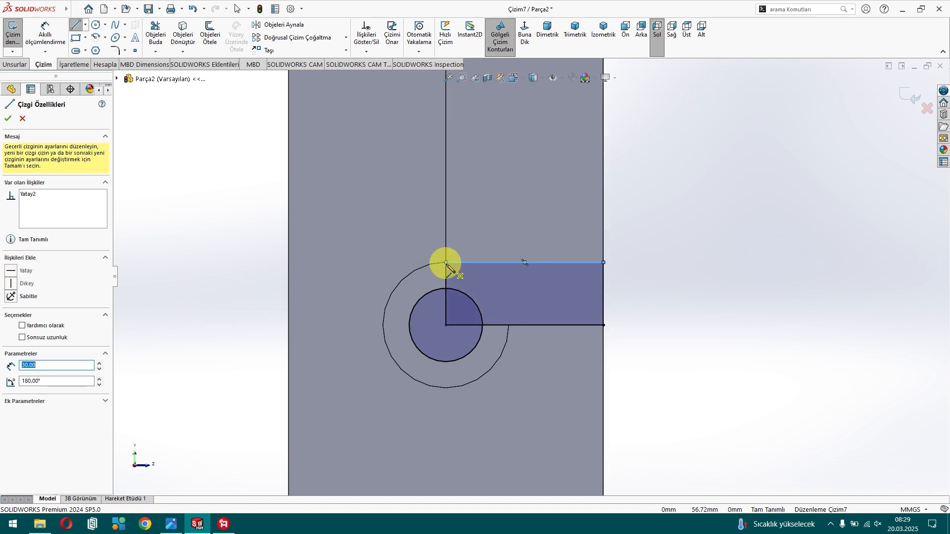
key("Escape")
Step: Trim the circle's arc inside the rectangle and the line segments inside the circle to form one closed profile
left_click(155, 34)
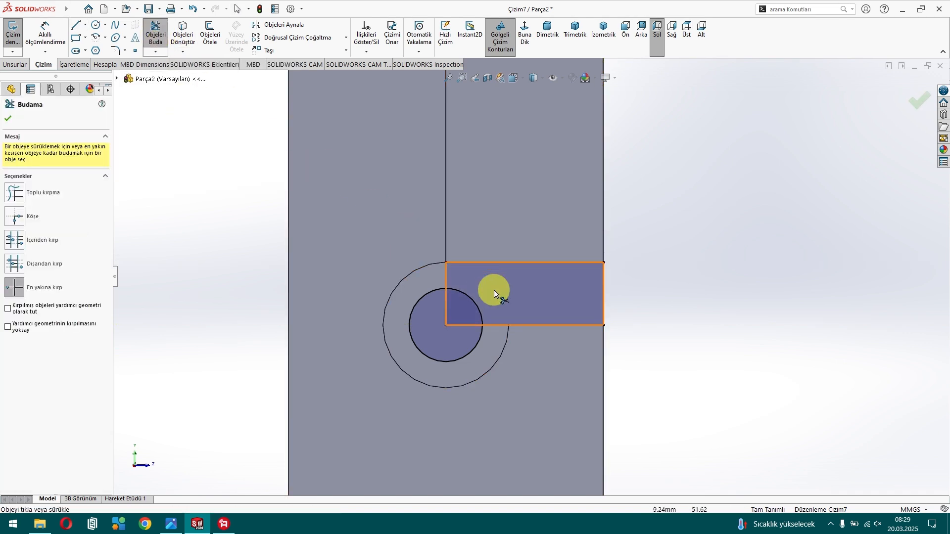
left_click(471, 302)
left_click(446, 306)
left_click(462, 325)
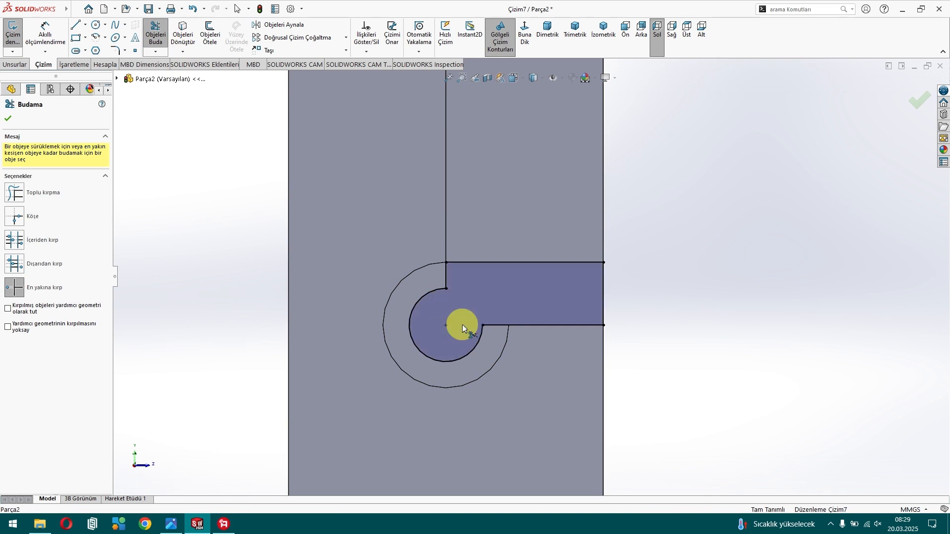
key("Escape")
Step: Cut-extrude the lower bore profile to a depth of 5 mm
scroll(454, 326, "up", 4)
middle_click_drag(310, 255, 261, 261)
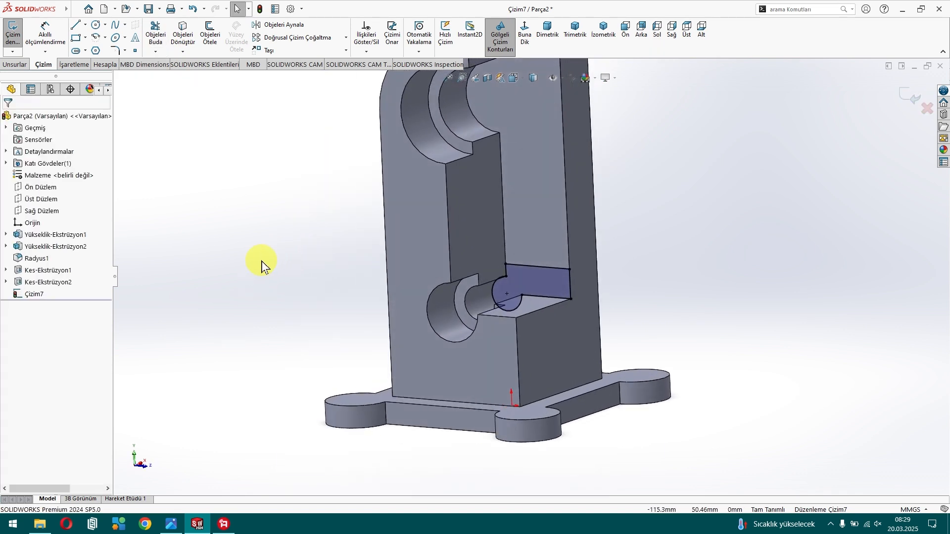
left_click(11, 68)
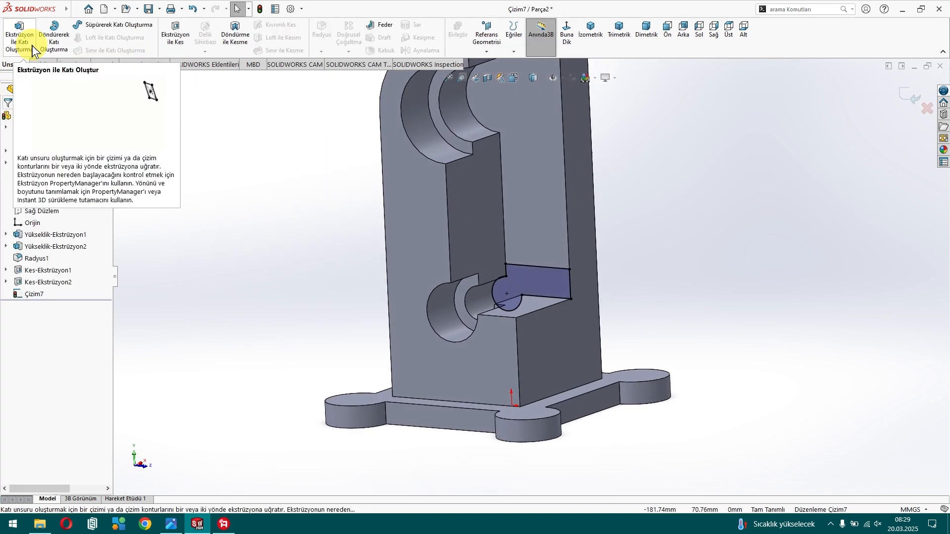
left_click(178, 31)
middle_click_drag(247, 216, 314, 221)
left_click(50, 214)
type("5")
key("Return")
left_click(7, 119)
Step: Start a sketch on the upper recessed face and draw a circle about 31 mm in diameter on the upper bore's centre
middle_click_drag(229, 218, 247, 191)
middle_click_drag(332, 272, 314, 248)
left_click(617, 155)
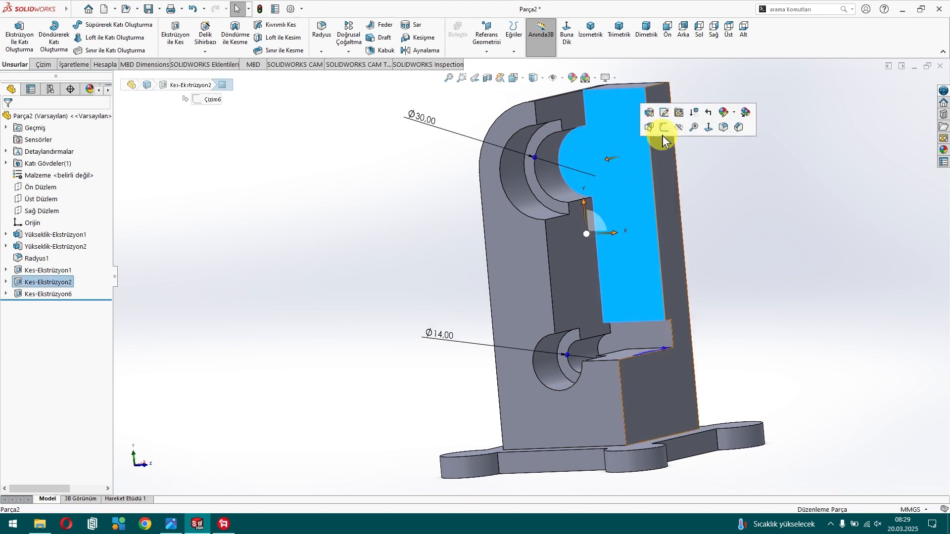
left_click(660, 128)
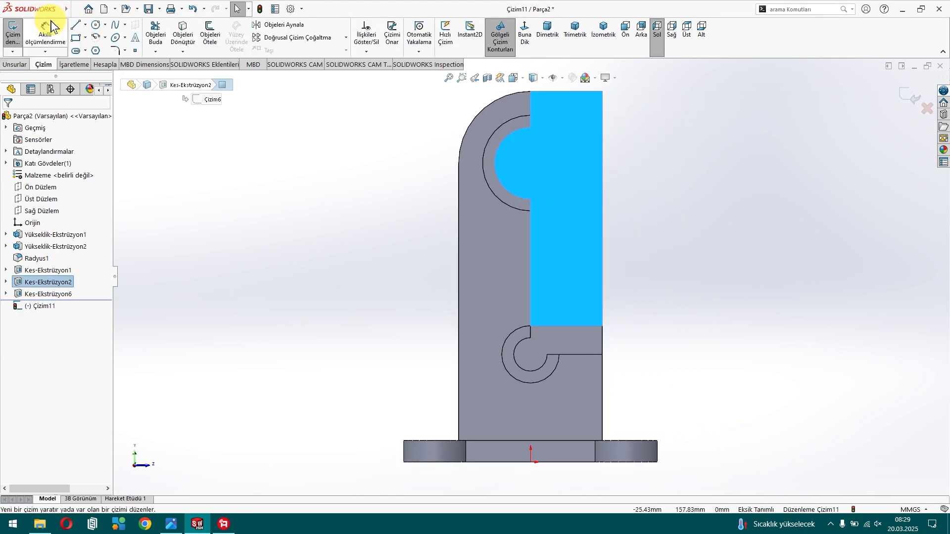
left_click(96, 25)
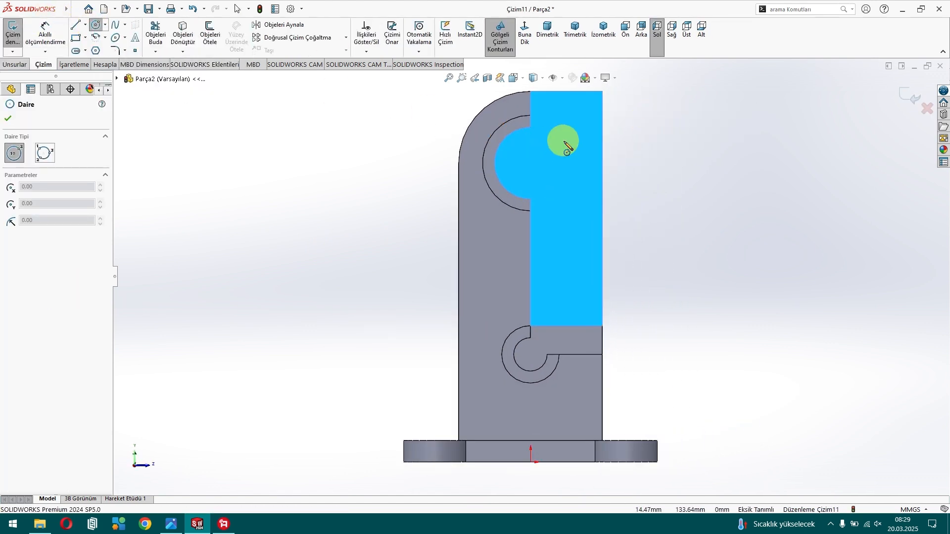
left_click(530, 163)
left_click(556, 191)
key("Escape")
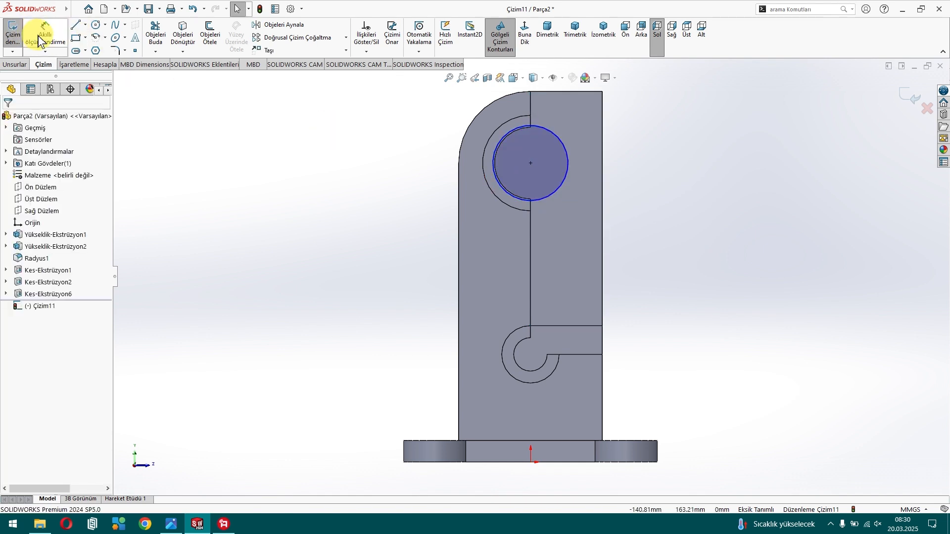
Step: Dimension the upper bore circle's diameter to 18 mm
left_click(45, 31)
left_click(503, 142)
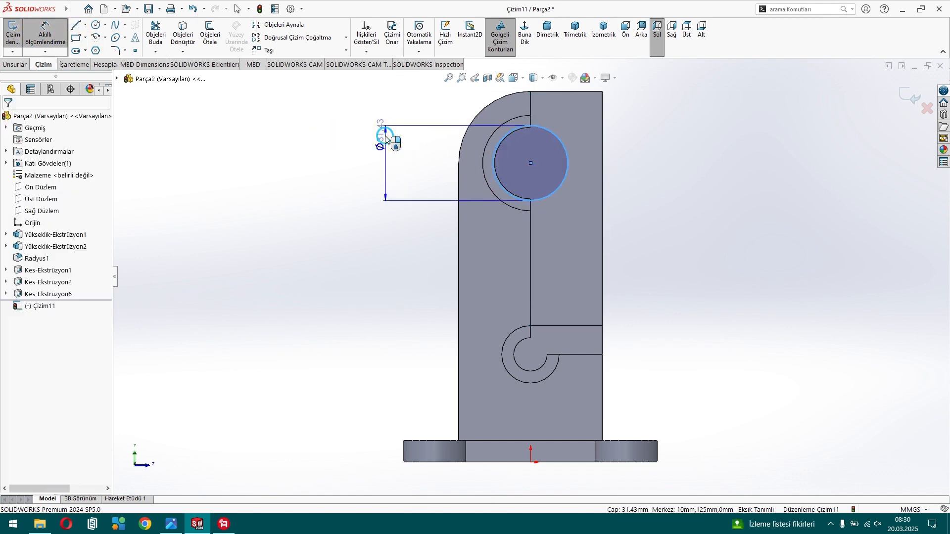
left_click(385, 139)
type("18")
key("Return")
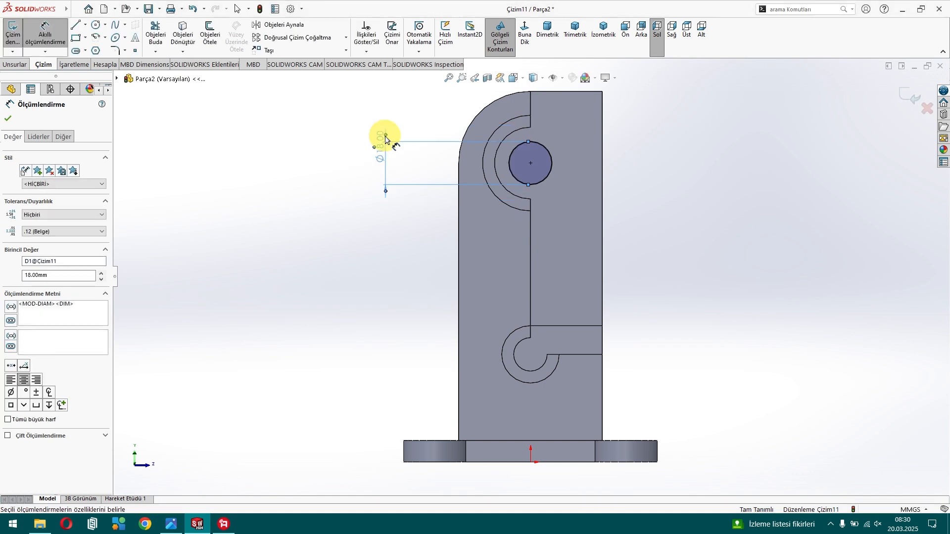
key("Escape")
Step: Draw a closed rectangle of lines from the top edge's inner end down to the lower step's upper edge and across to the outer edge
scroll(666, 156, "down", 2)
scroll(665, 156, "up", 2)
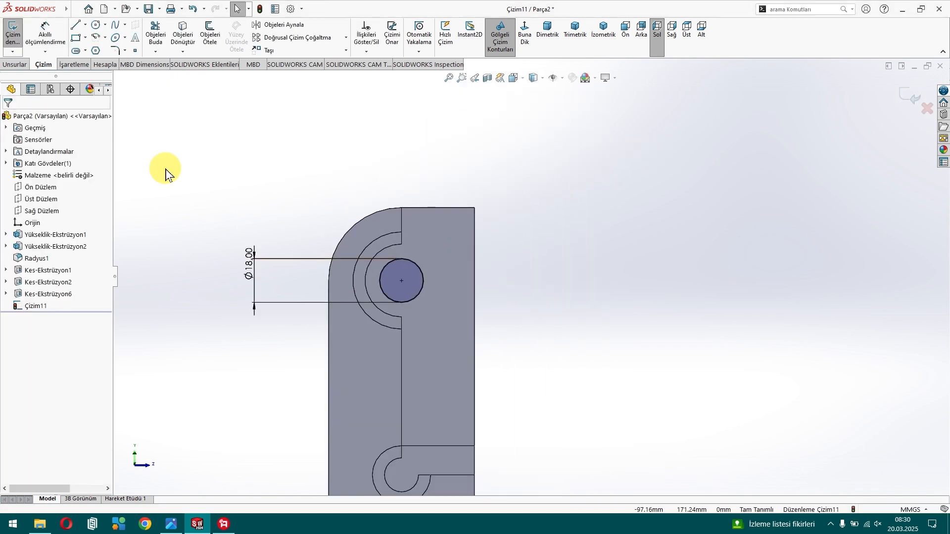
left_click(70, 25)
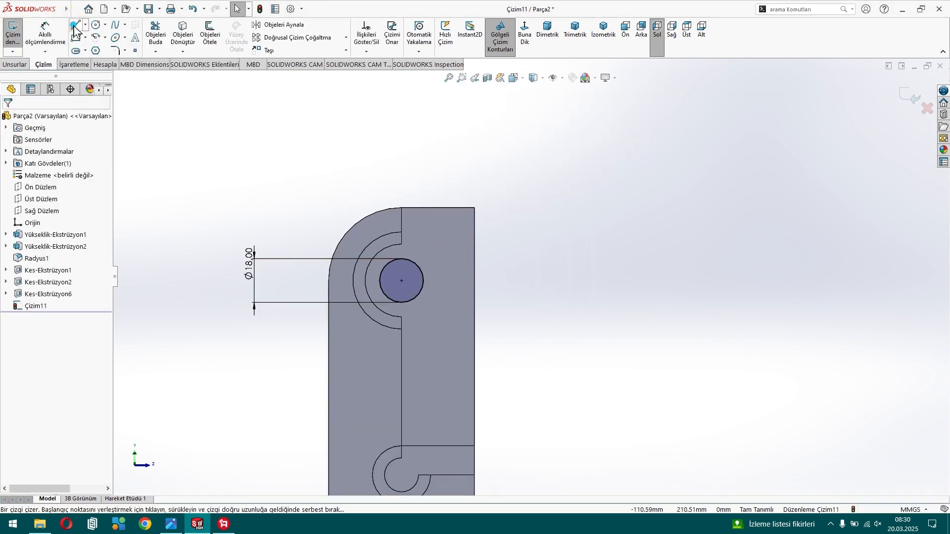
left_click(402, 208)
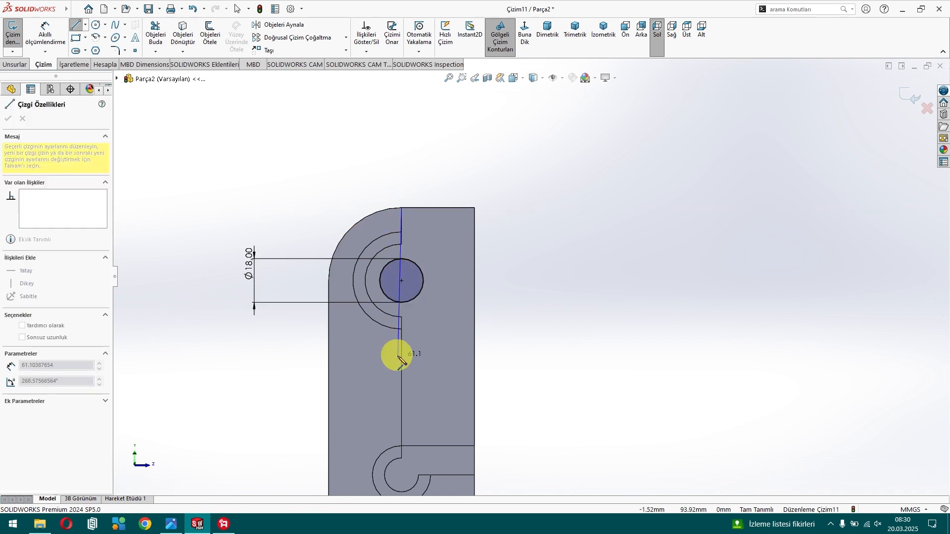
left_click(401, 446)
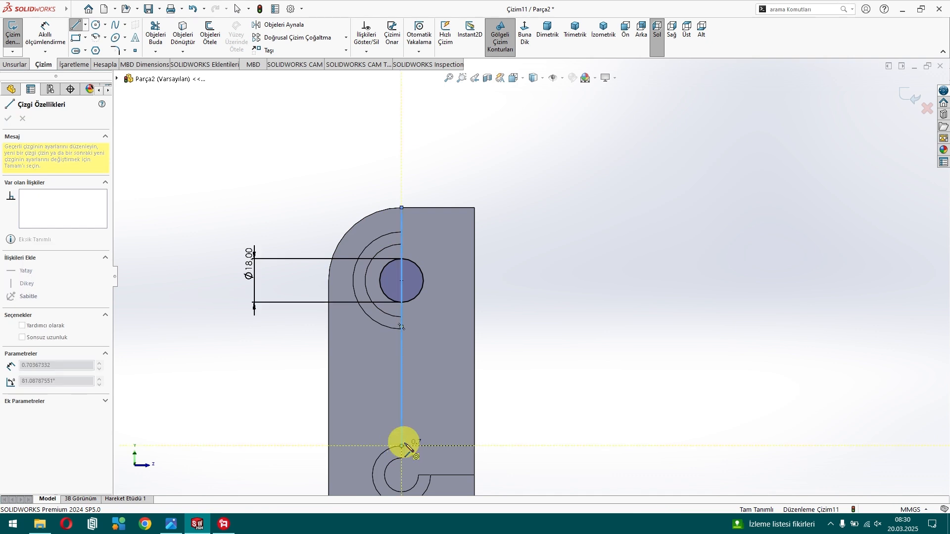
left_click(474, 445)
left_click(474, 208)
left_click(402, 208)
key("Escape")
Step: Trim the 18 mm circle's arc inside the rectangle and the line segment crossing the circle to form one closed profile
scroll(510, 292, "up", 4)
middle_click_drag(522, 298, 509, 388)
scroll(569, 357, "down", 4)
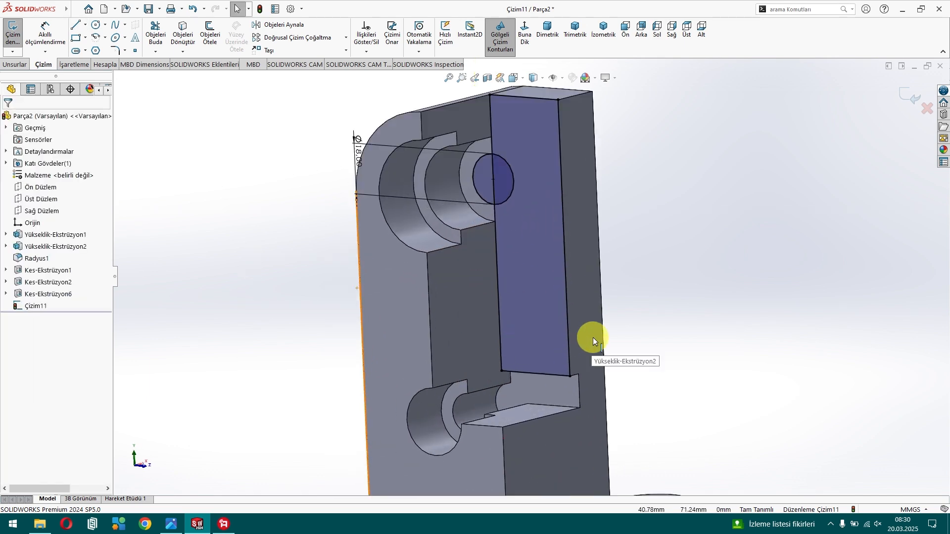
left_click(152, 33)
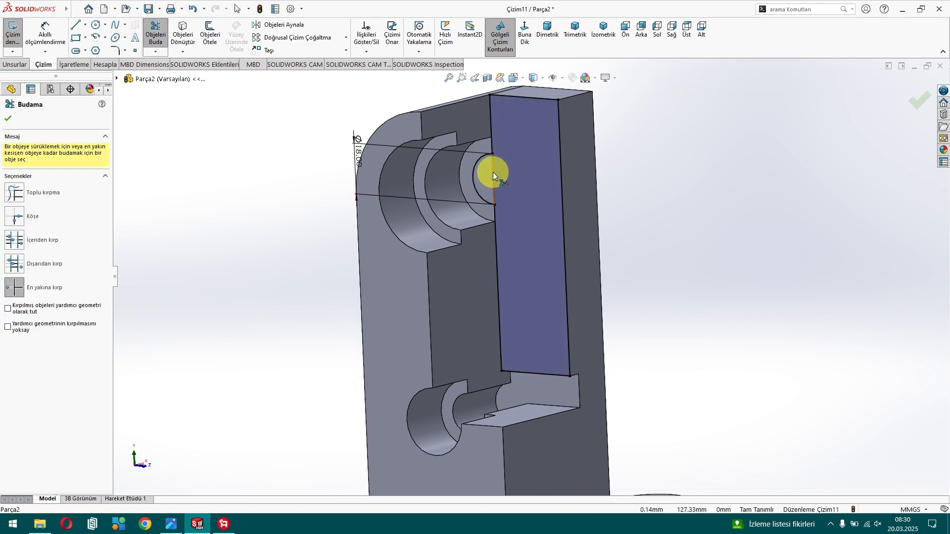
left_click(494, 176)
key("Escape")
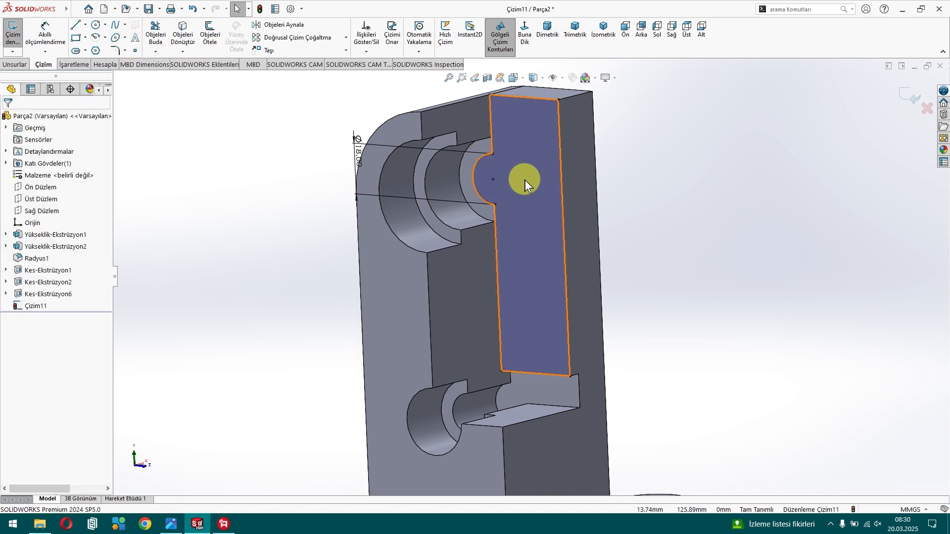
Step: Cut-extrude the upper bore profile to a depth of 20 mm
left_click(28, 66)
left_click(175, 33)
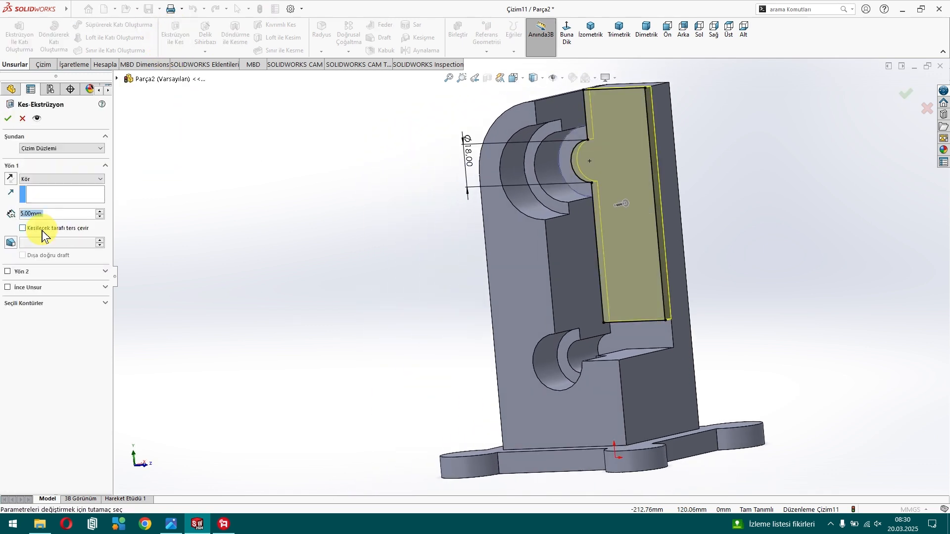
type("20")
key("Return")
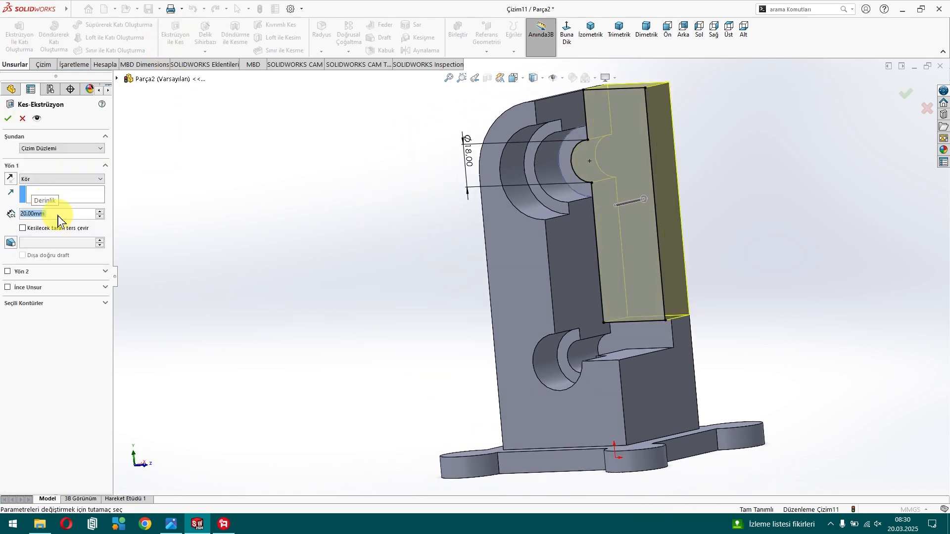
left_click(8, 118)
middle_click_drag(278, 254, 265, 312)
left_click(611, 328)
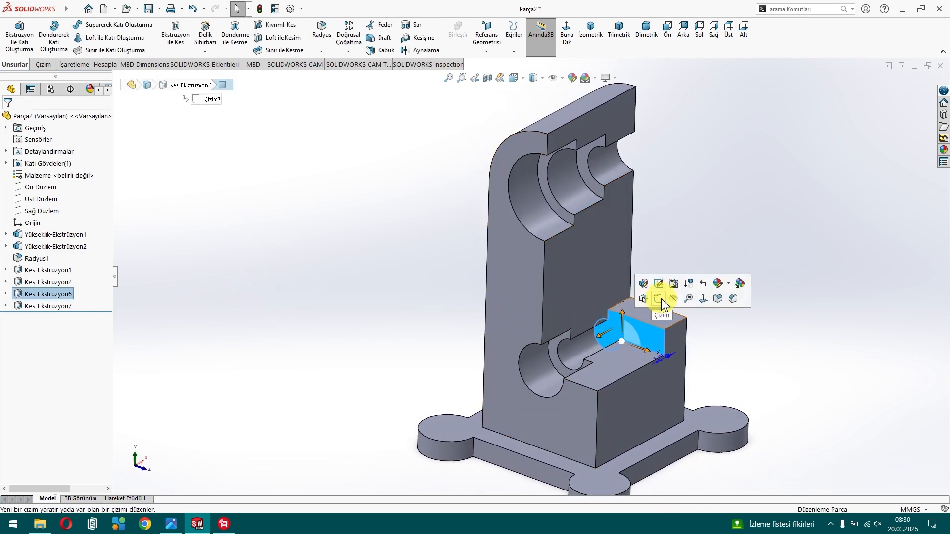
left_click(709, 338)
middle_click_drag(708, 336, 598, 343)
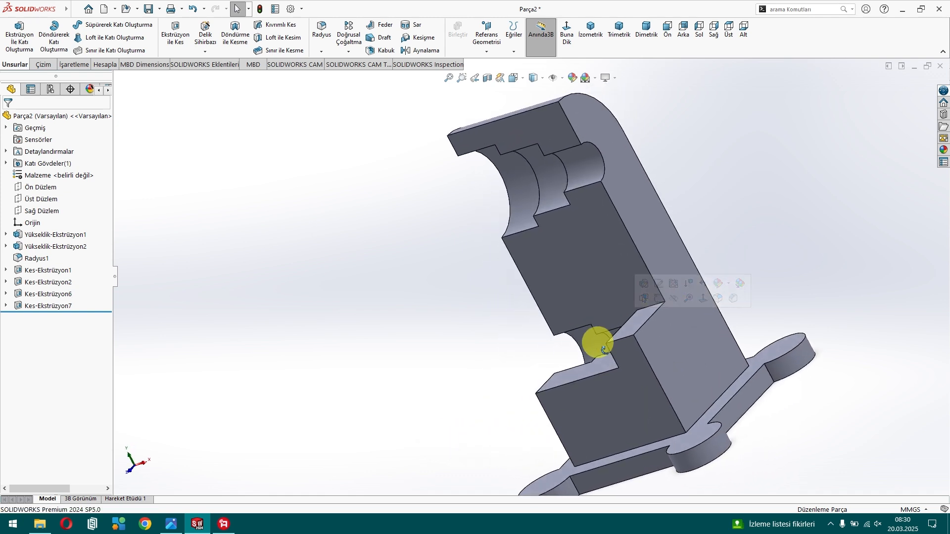
Step: Start a sketch on the column's right side face with hidden lines visible and draw a circle about 30 mm in diameter centred on the lower bore
left_click(666, 327)
left_click(719, 309)
left_click(542, 78)
left_click(535, 134)
scroll(550, 374, "down", 3)
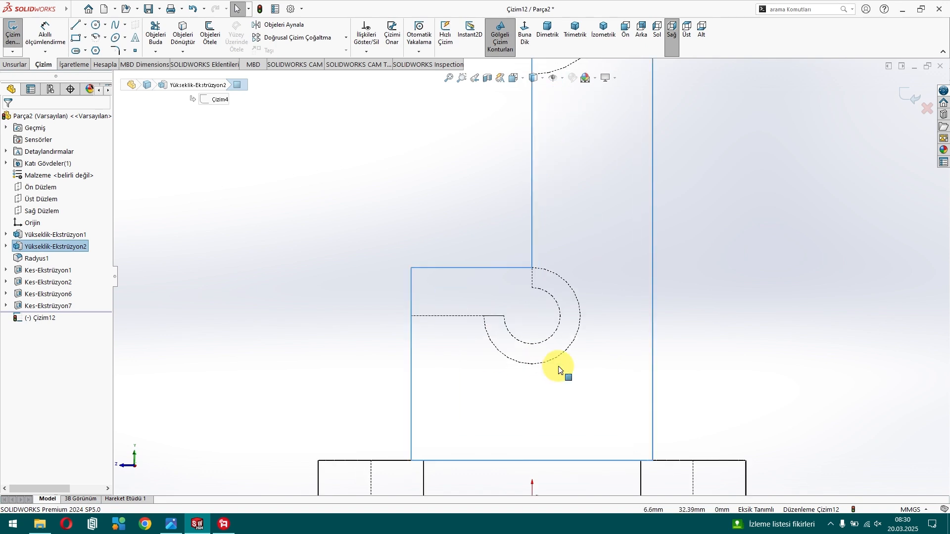
left_click(96, 24)
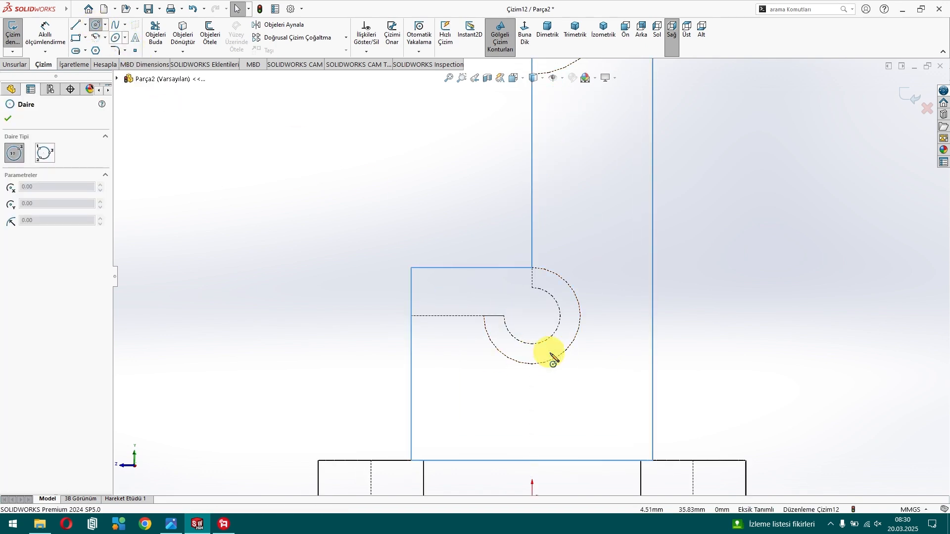
left_click(533, 315)
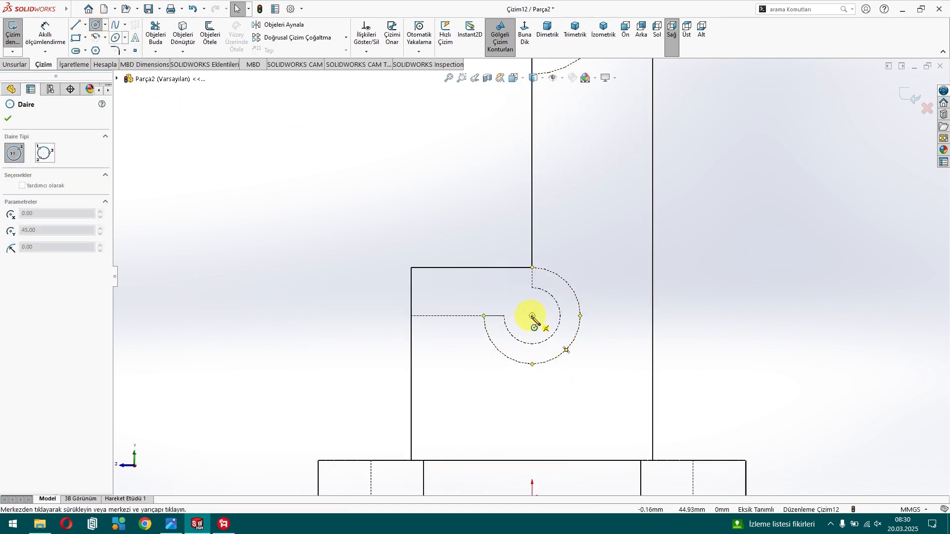
left_click(484, 351)
key("Escape")
Step: Dimension the lower bore circle's diameter to 24 mm
left_click(59, 47)
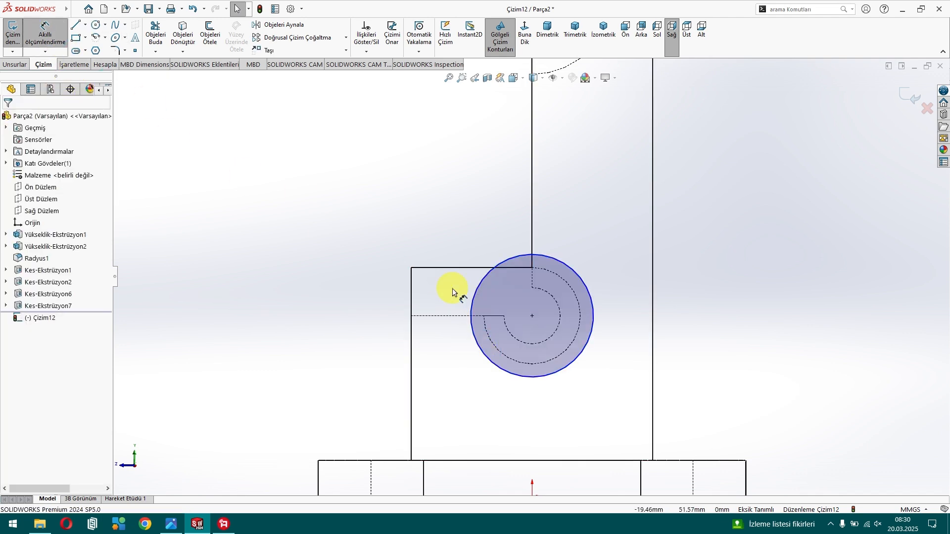
left_click(474, 302)
left_click(326, 310)
type("24")
key("Return")
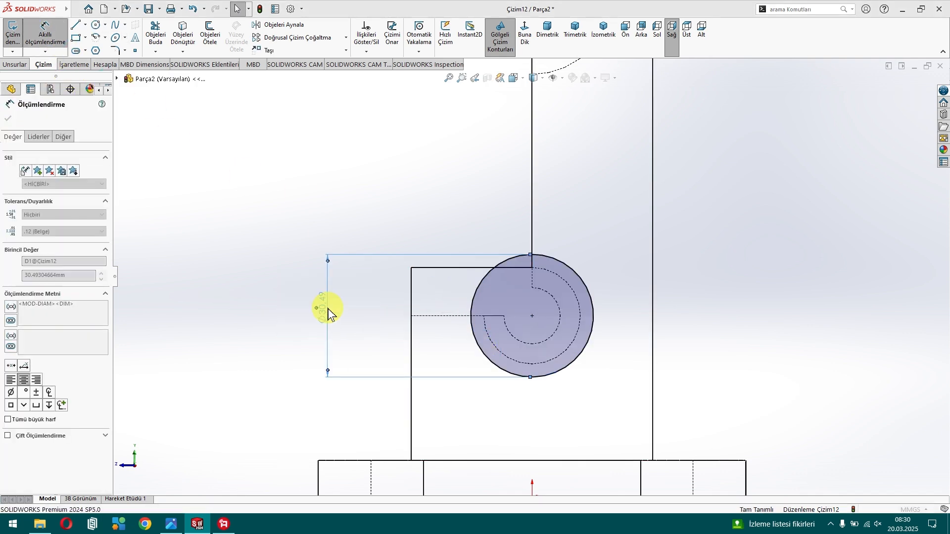
key("Escape")
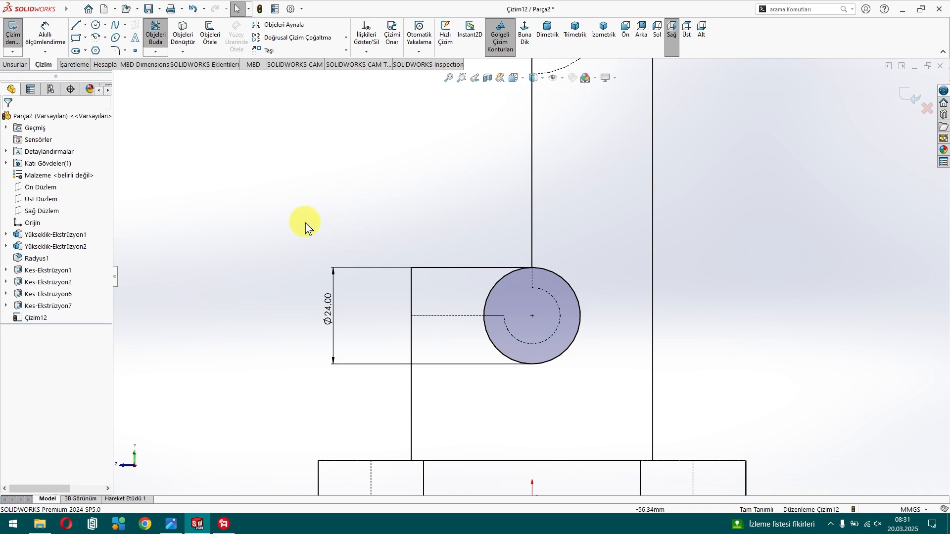
Step: Draw a closed rectangle of lines from the circle's top point along the lower step's upper edge, down its outer edge and back through the circle's centre
left_click(79, 27)
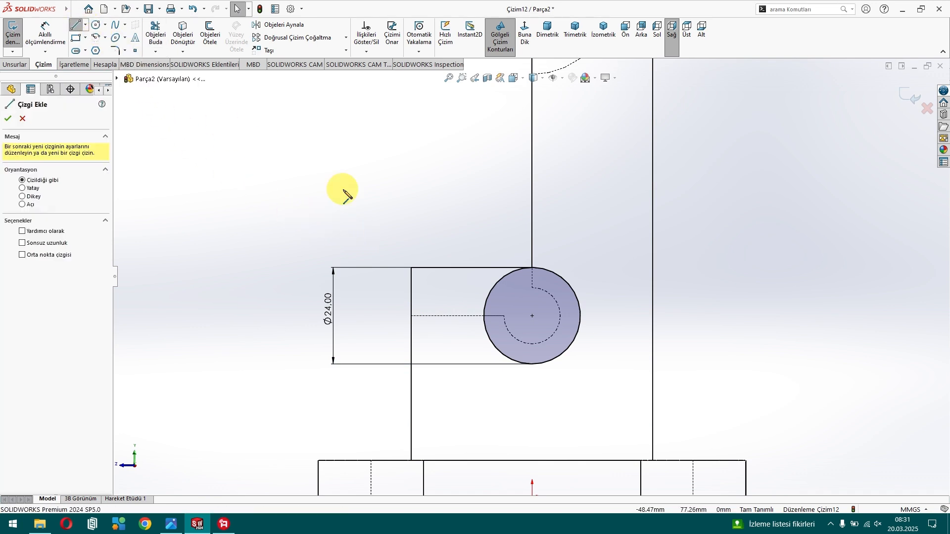
left_click(533, 267)
left_click(412, 267)
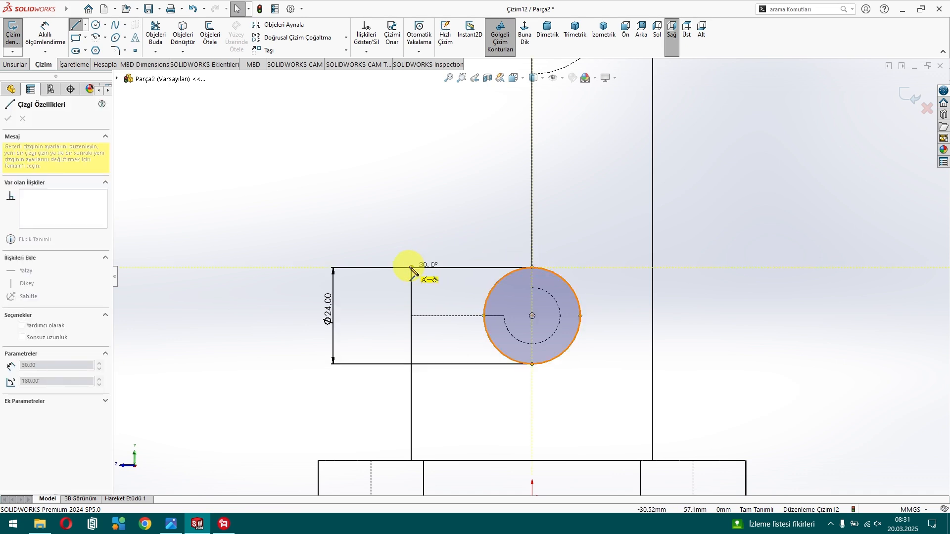
left_click(411, 316)
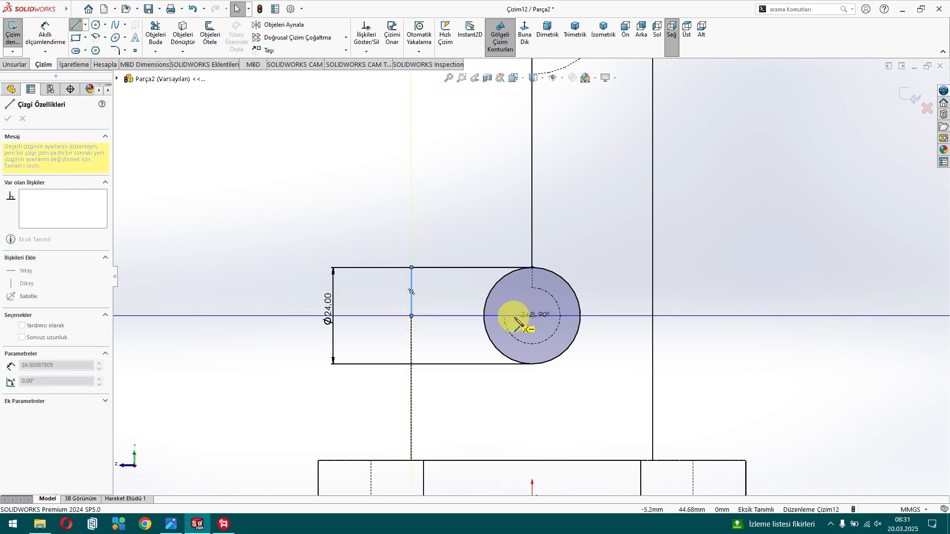
left_click(533, 316)
left_click(533, 268)
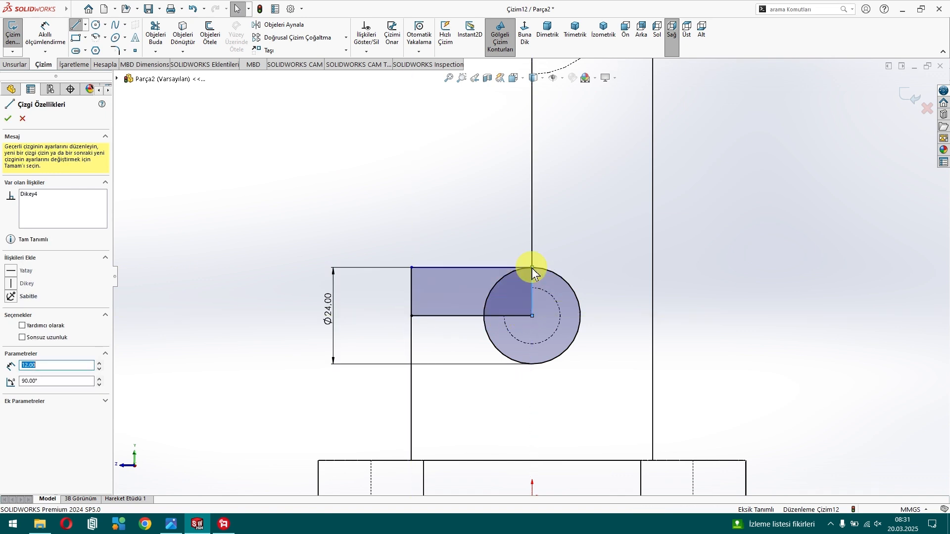
key("Escape")
Step: Trim the 24 mm circle's arc inside the rectangle and the line segments inside the circle to leave one closed profile
left_click(149, 33)
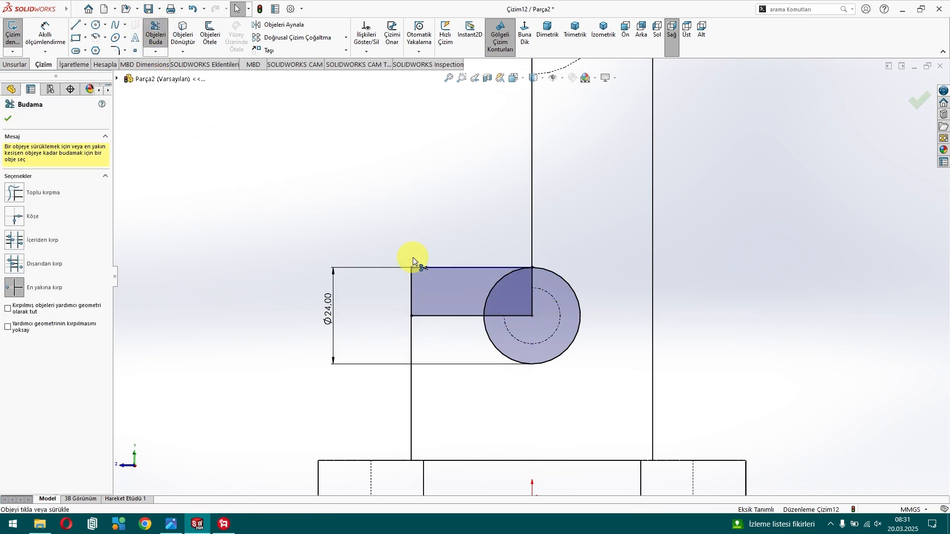
left_click(503, 277)
left_click(532, 283)
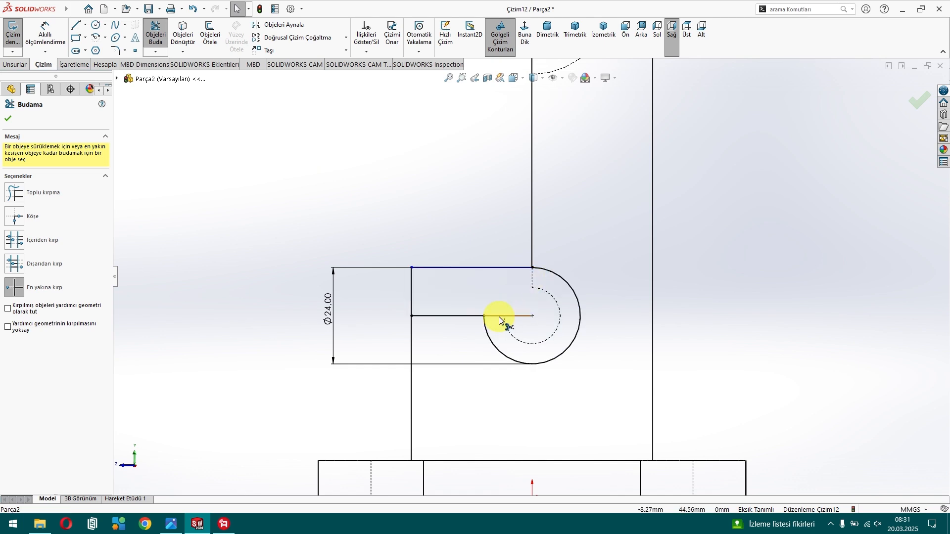
left_click(499, 319)
key("Escape")
Step: Cut-extrude the lower bore profile to a depth of 15 mm
mouse_move(244, 263)
middle_mouse_down()
mouse_move(227, 254)
mouse_move(269, 269)
mouse_move(218, 222)
middle_mouse_up()
left_click(16, 64)
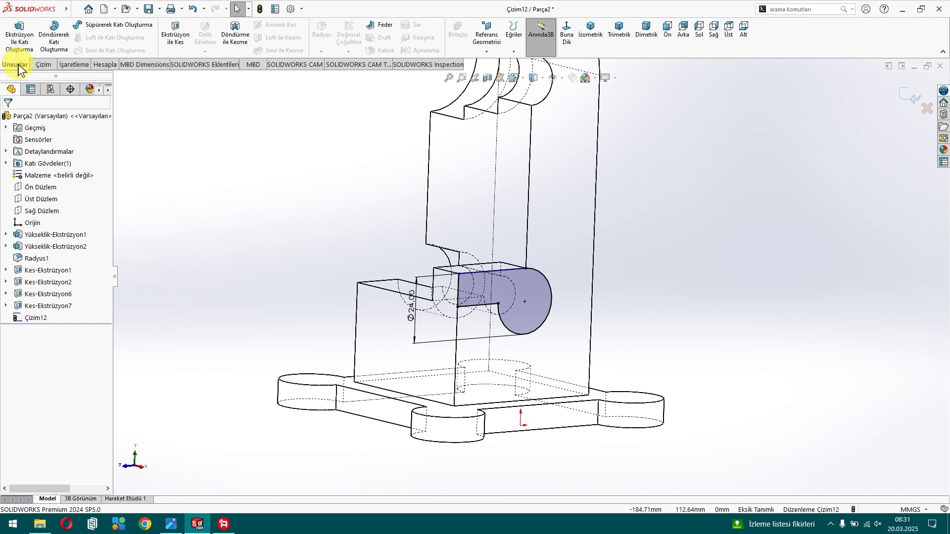
left_click(176, 35)
middle_click_drag(266, 249, 176, 232)
type("15.00mm")
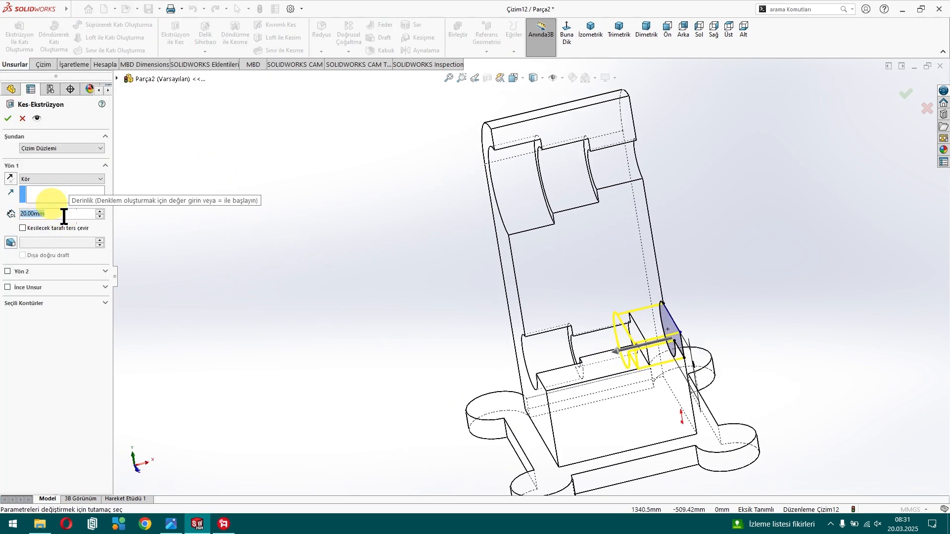
left_click(8, 120)
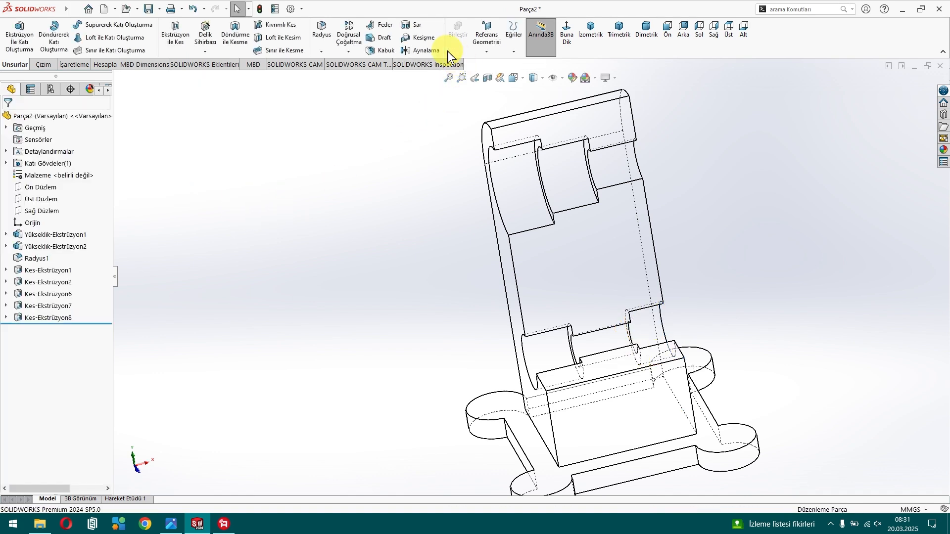
Step: Switch the model display to shaded with edges
left_click(541, 83)
left_click(539, 94)
middle_click_drag(289, 250, 312, 263)
left_click(485, 55)
left_click(490, 69)
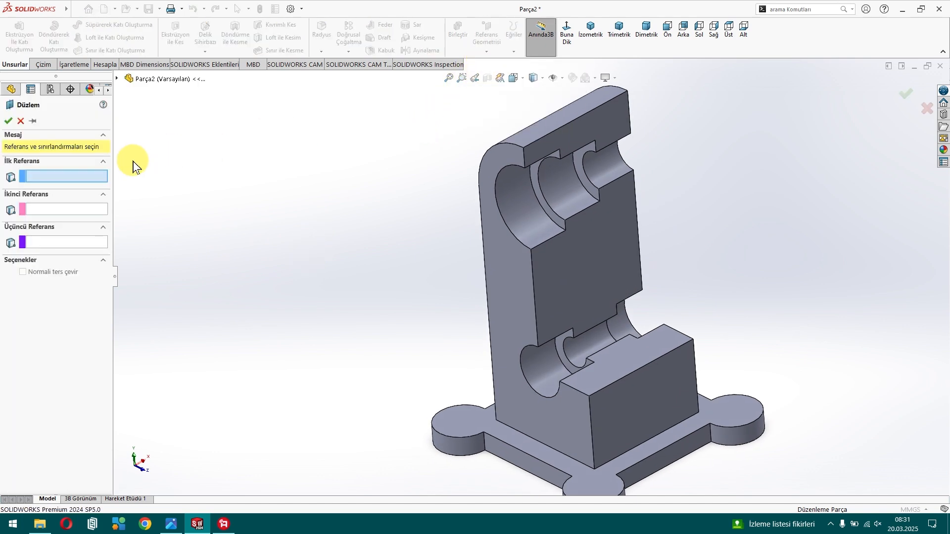
key("Escape")
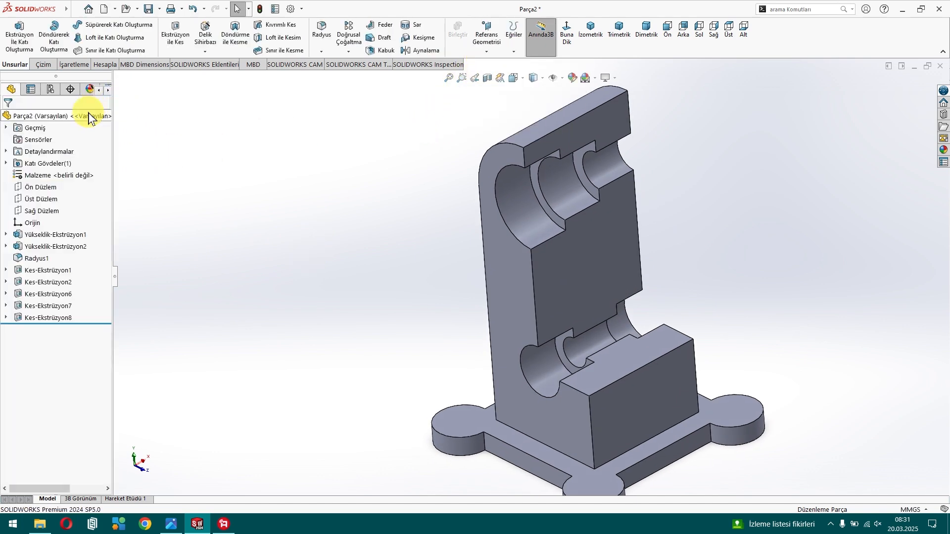
Step: Create a reference plane parallel to the Top Plane (Üst Düzlem) and coincident with a point on the column's rounded top
left_click(53, 204)
left_click(486, 51)
left_click(490, 70)
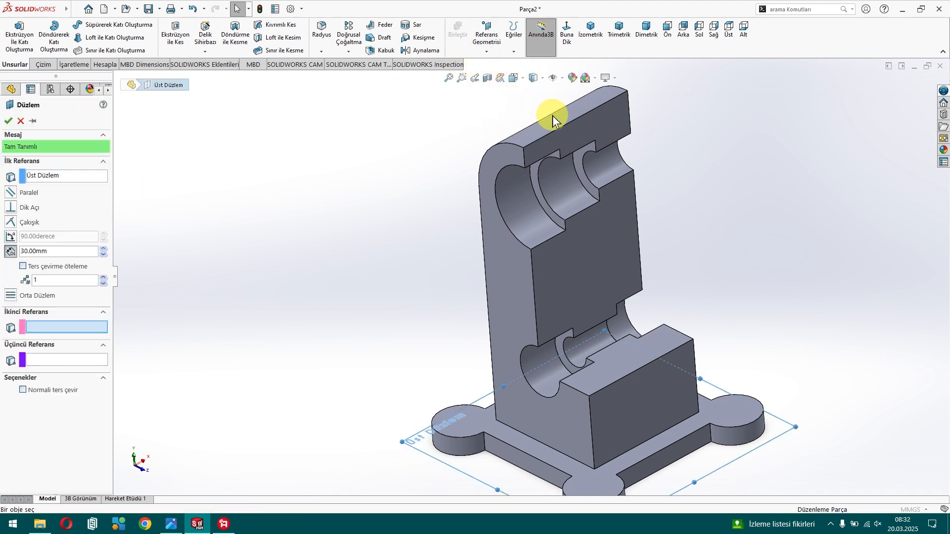
left_click(575, 118)
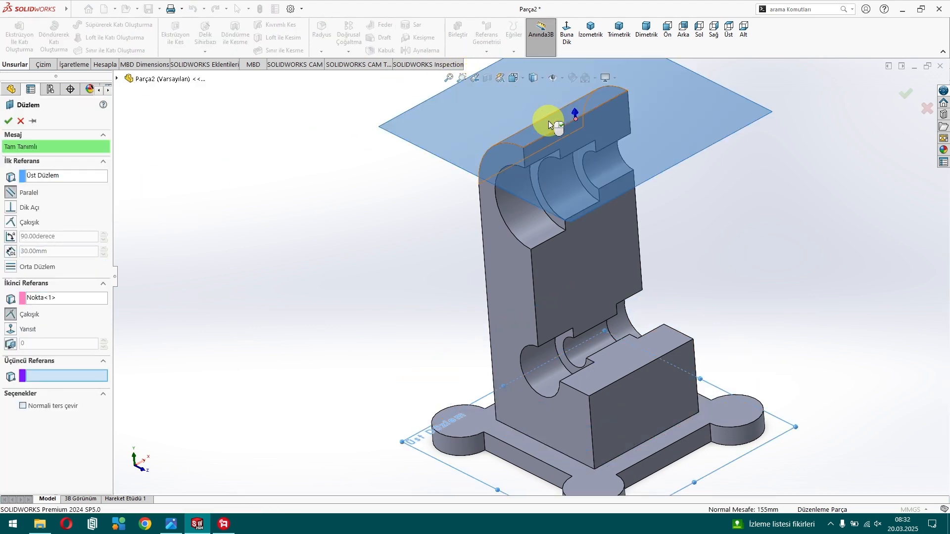
middle_click_drag(307, 271, 296, 238)
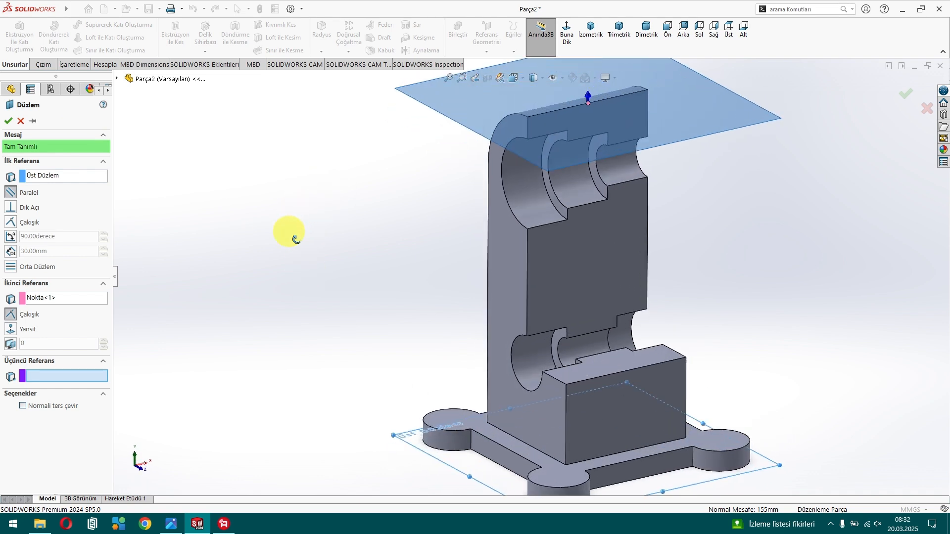
left_click(8, 121)
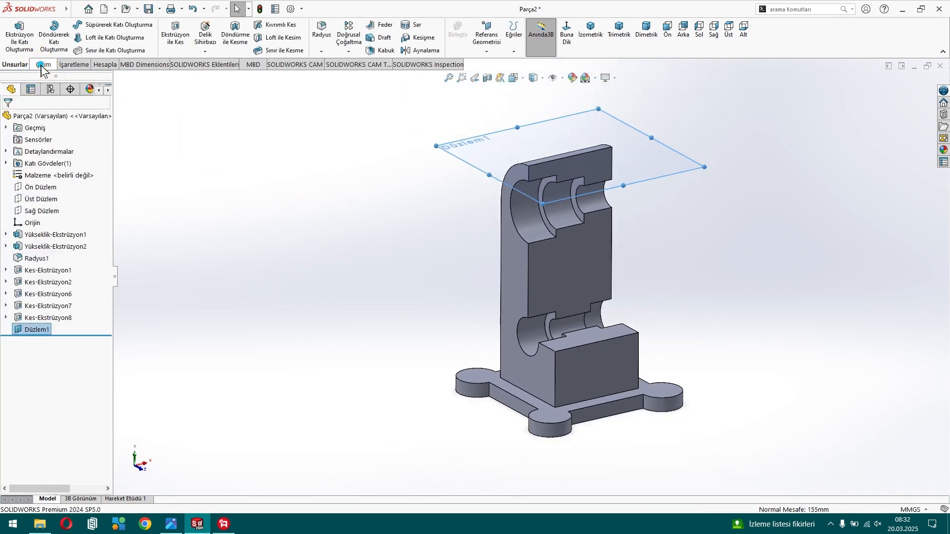
Step: Start a sketch on the new top reference plane and draw a circle about 10.5 mm in diameter centred on the origin
left_click(43, 65)
left_click(10, 30)
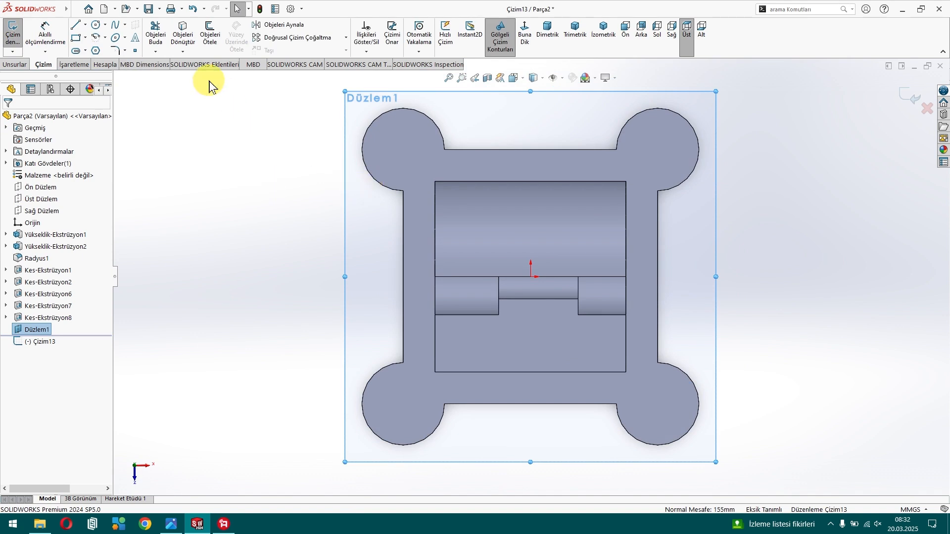
left_click(96, 26)
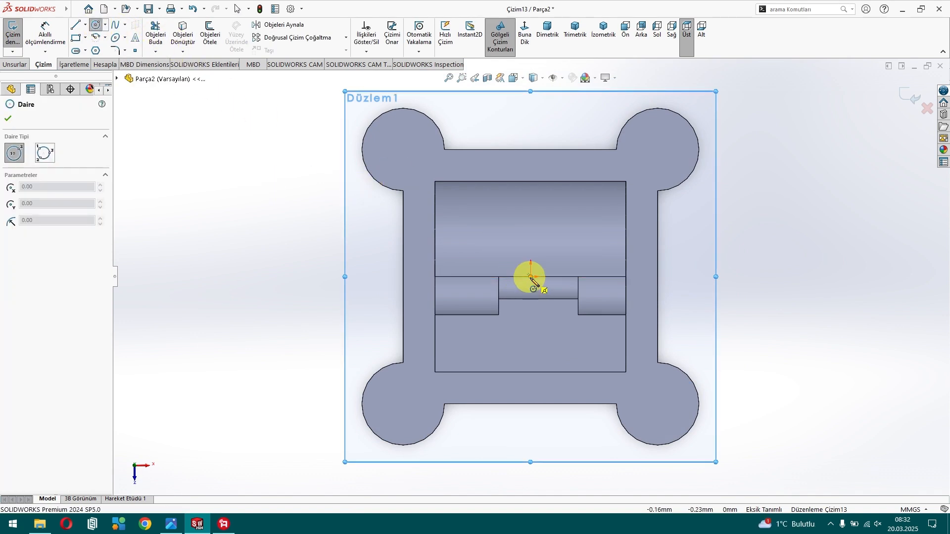
left_click(530, 276)
left_click(534, 292)
key("Escape")
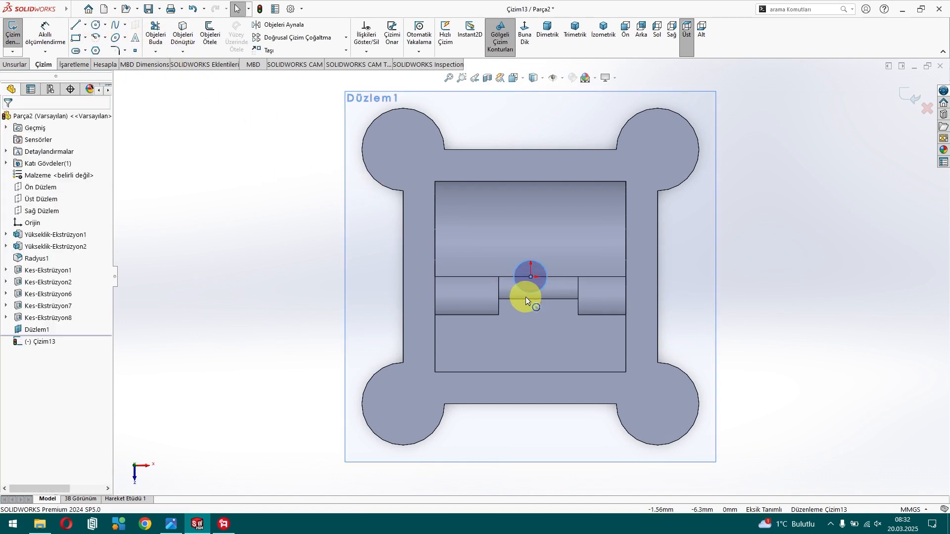
Step: Check the top boss radius in the reference drawing and dimension the circle's diameter to 16 mm
left_click(172, 524)
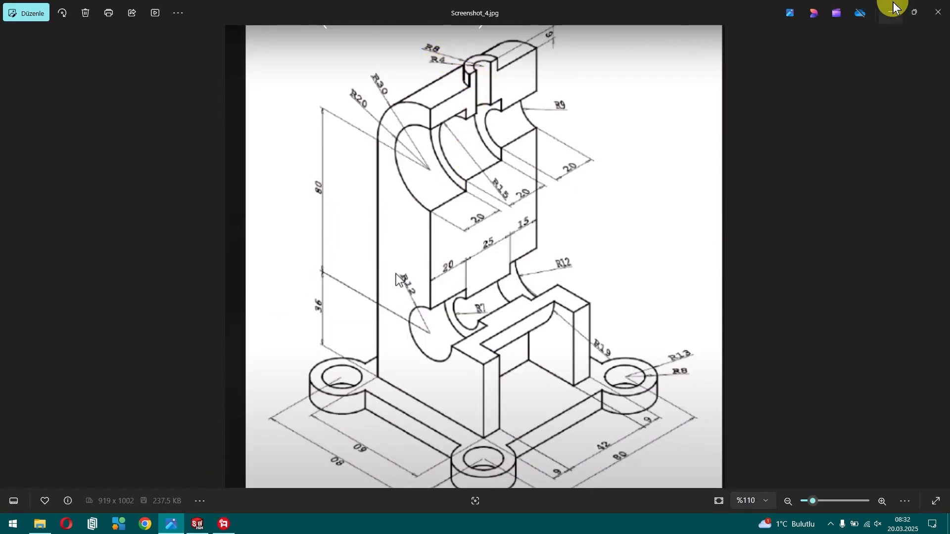
left_click(196, 524)
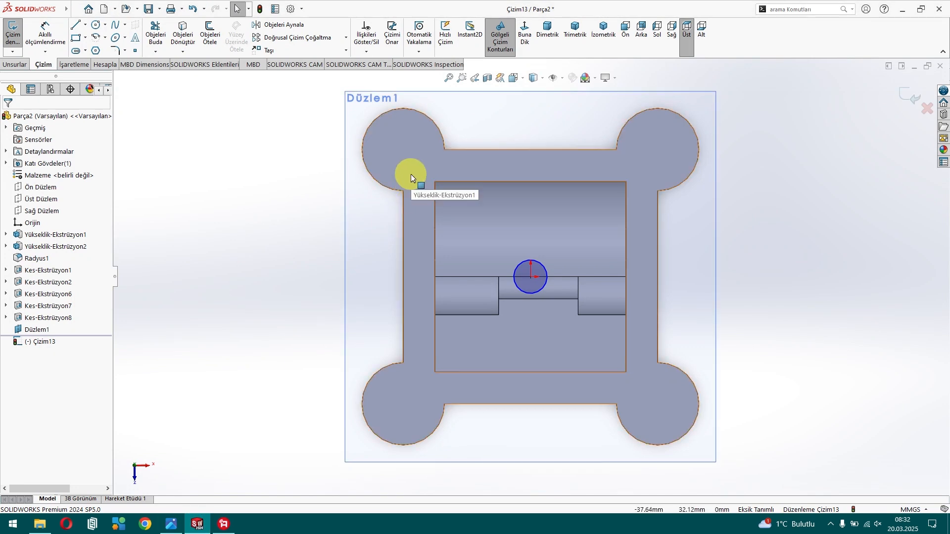
left_click(60, 41)
left_click(521, 270)
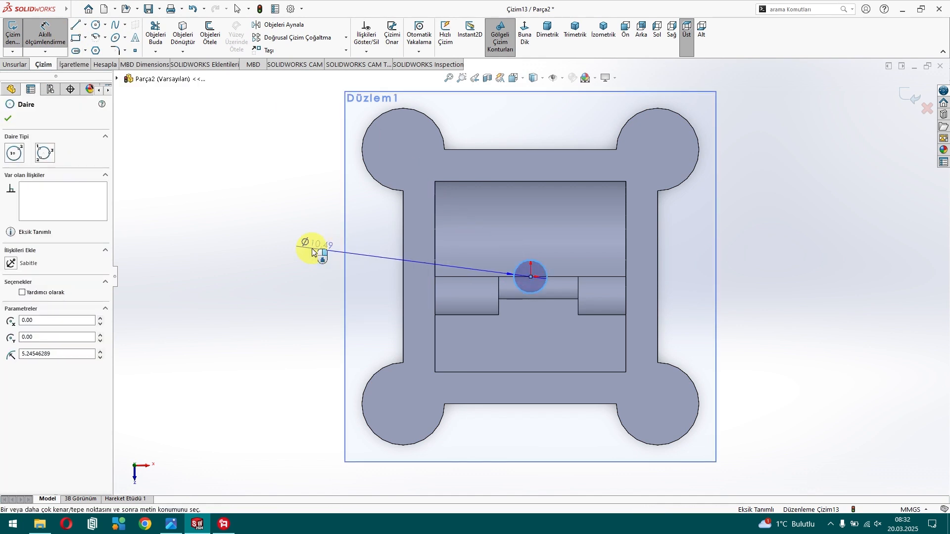
left_click(290, 249)
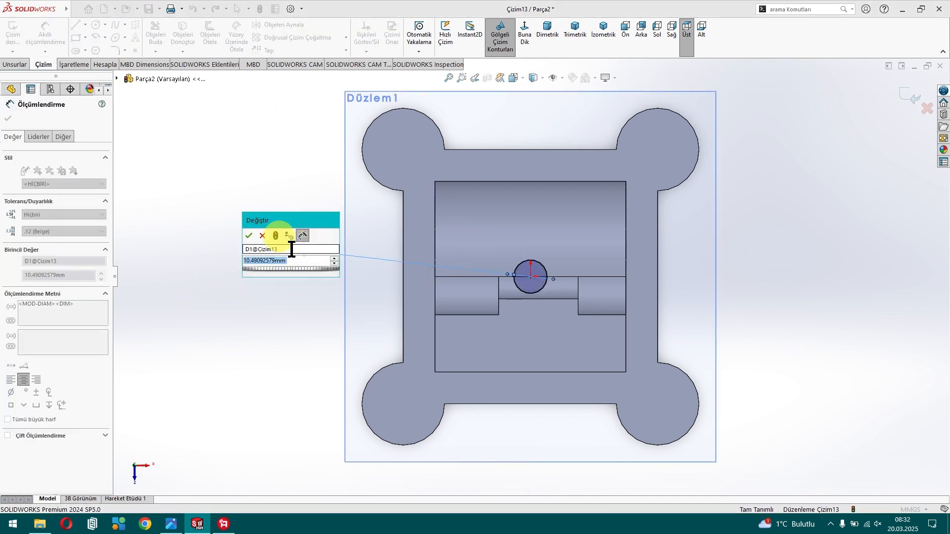
type("16")
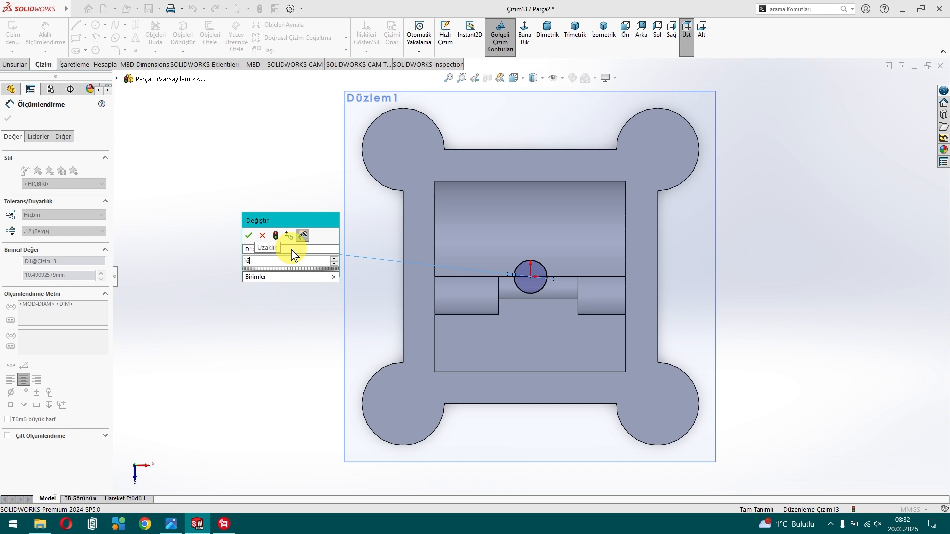
key("Return")
Step: Draw a horizontal line across the 16 mm circle through its centre, joining its two side points
scroll(564, 280, "down", 3)
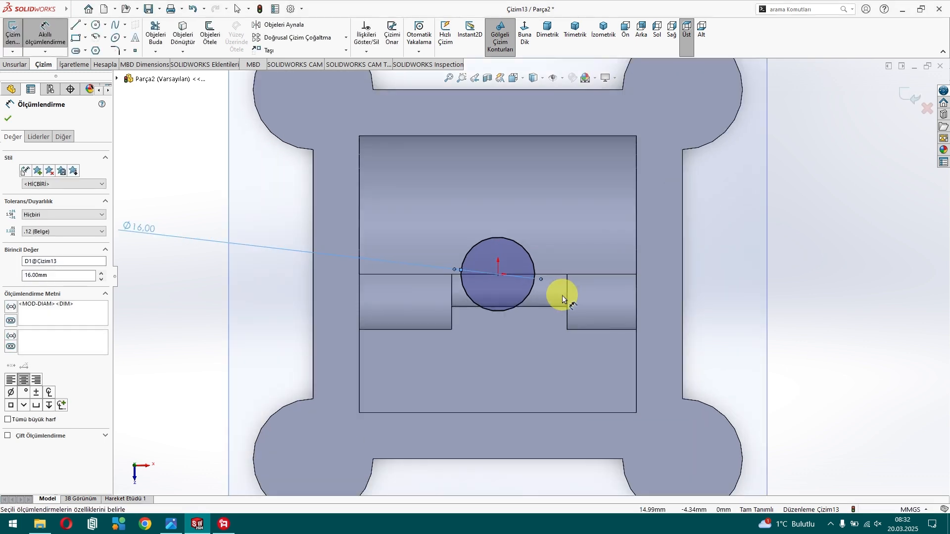
scroll(487, 232, "down", 2)
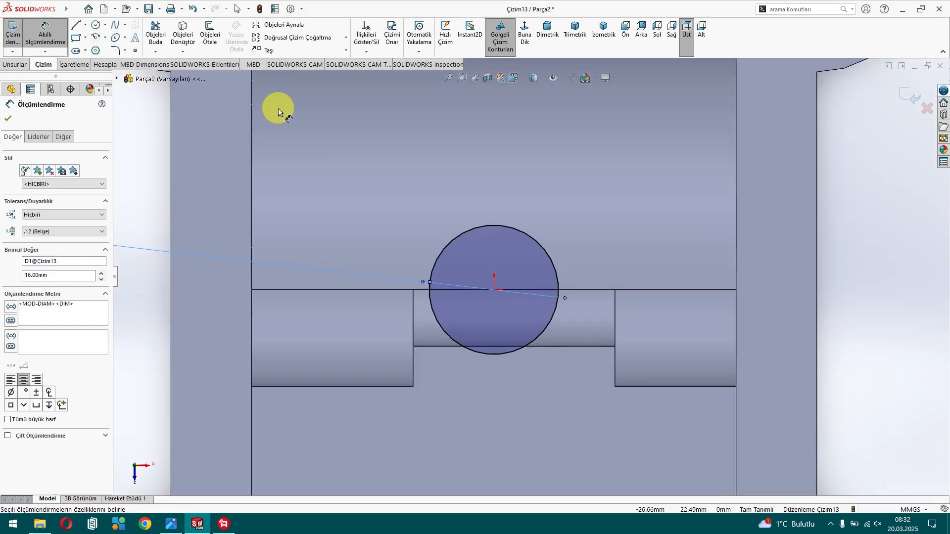
left_click(76, 24)
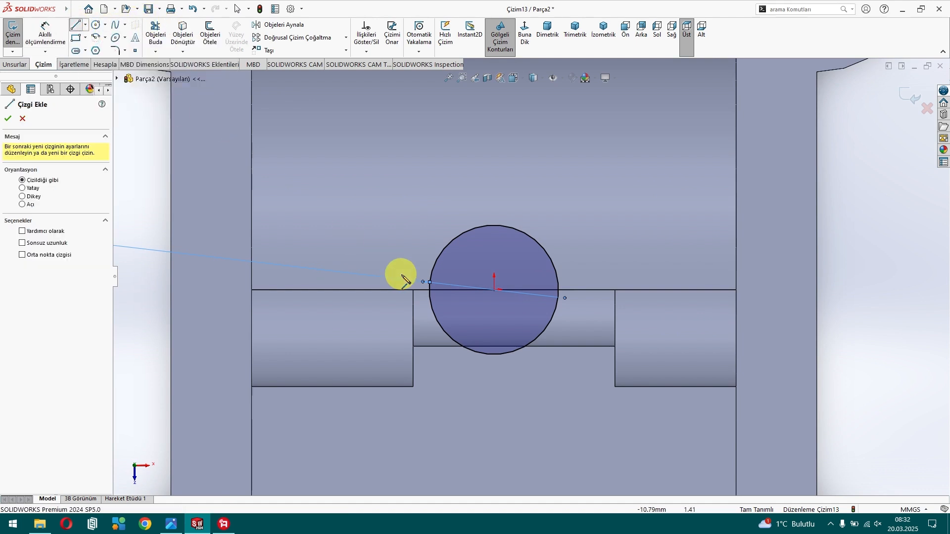
left_click(429, 291)
left_click(558, 290)
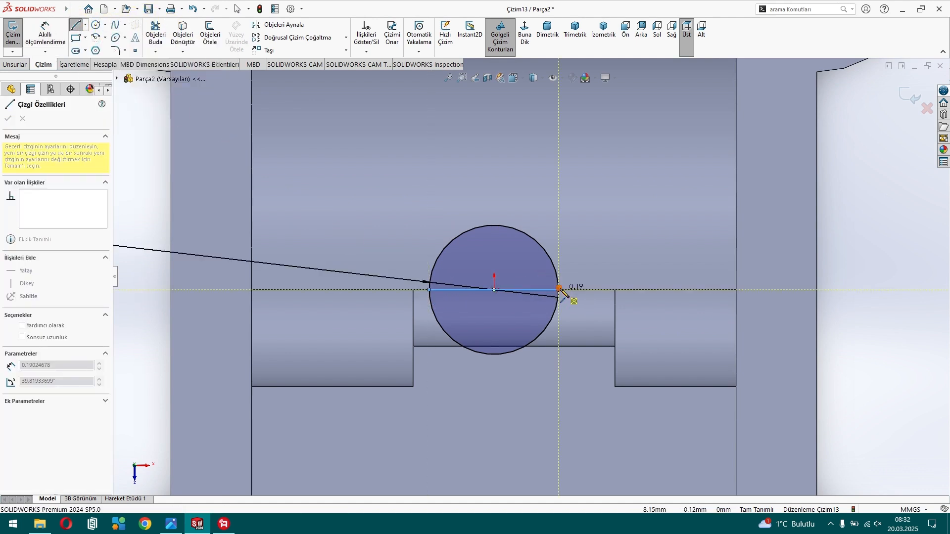
right_click(557, 253)
left_click(565, 258)
Step: Trim the circle's half on the cutaway side of the line to leave a closed semicircular profile
left_click(155, 30)
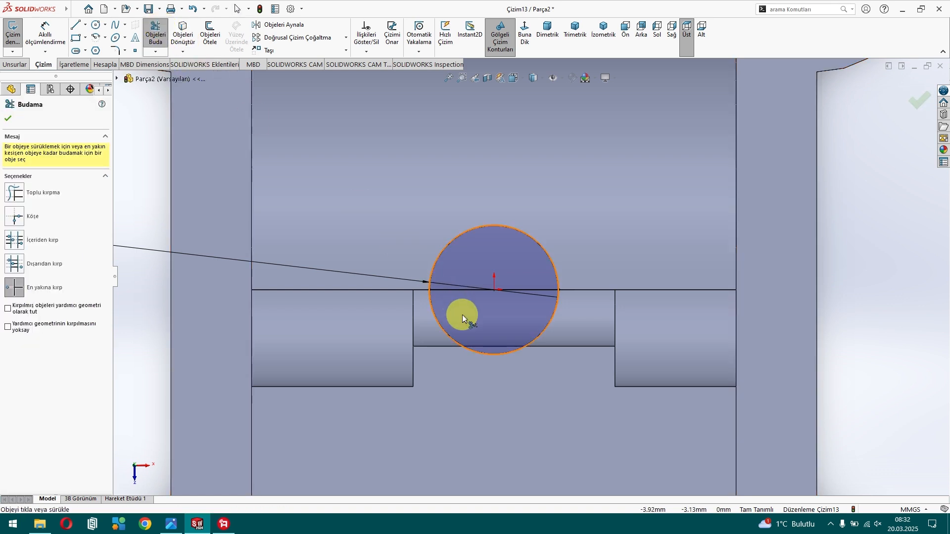
left_click(457, 345)
scroll(456, 336, "down", 5)
key("Escape")
mouse_move(335, 313)
middle_mouse_down()
mouse_move(267, 260)
mouse_move(299, 181)
middle_mouse_up()
scroll(312, 191, "up", 3)
scroll(589, 152, "down", 3)
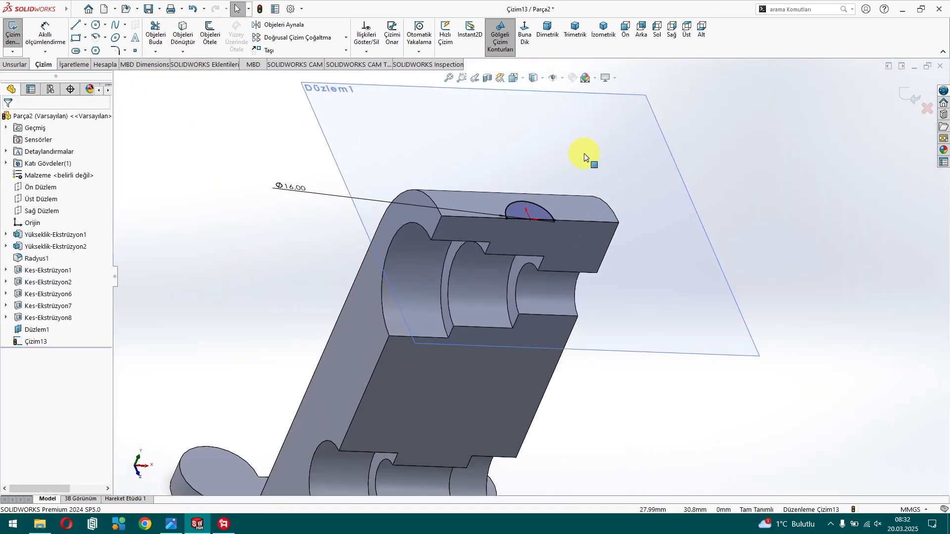
Step: Check the top boss height in the reference drawing and set the semicircle's boss extrusion to 6 mm upward
left_click(15, 64)
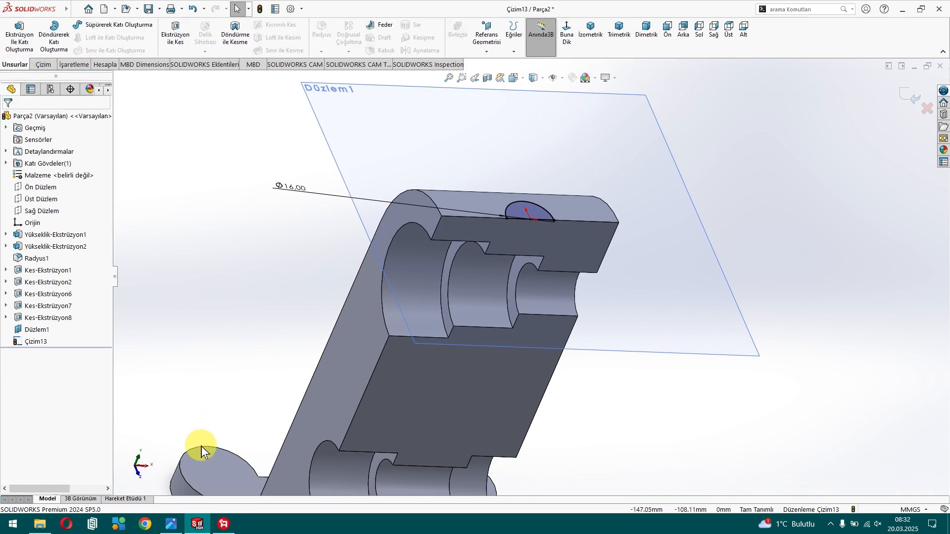
left_click(174, 525)
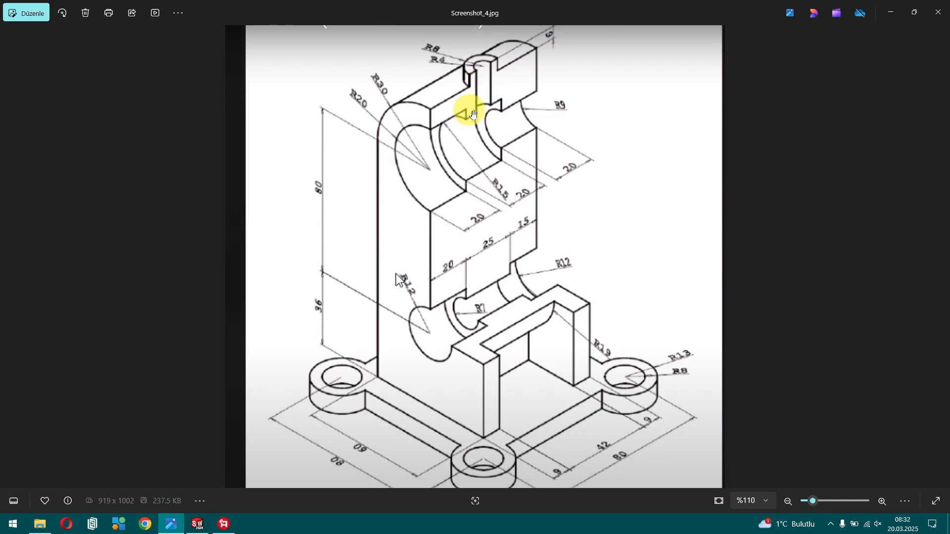
left_click(198, 524)
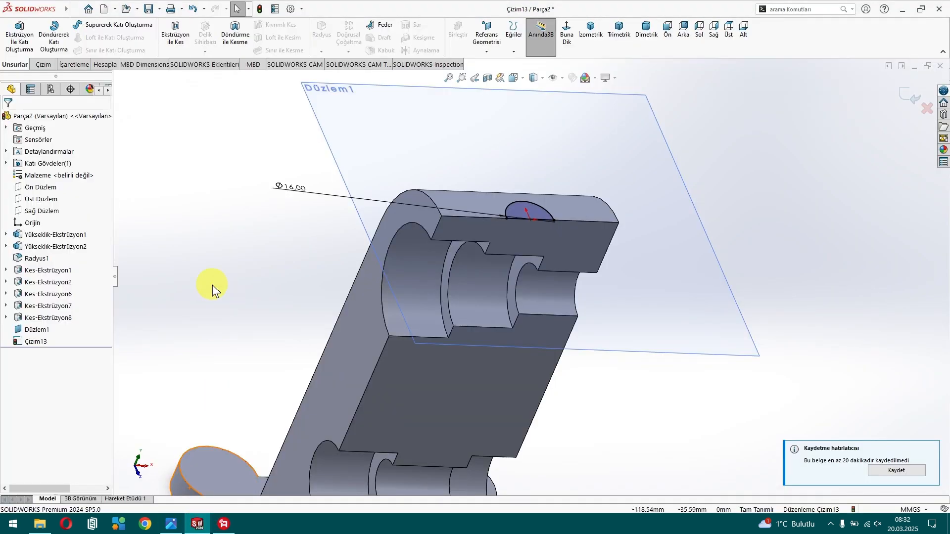
left_click(21, 33)
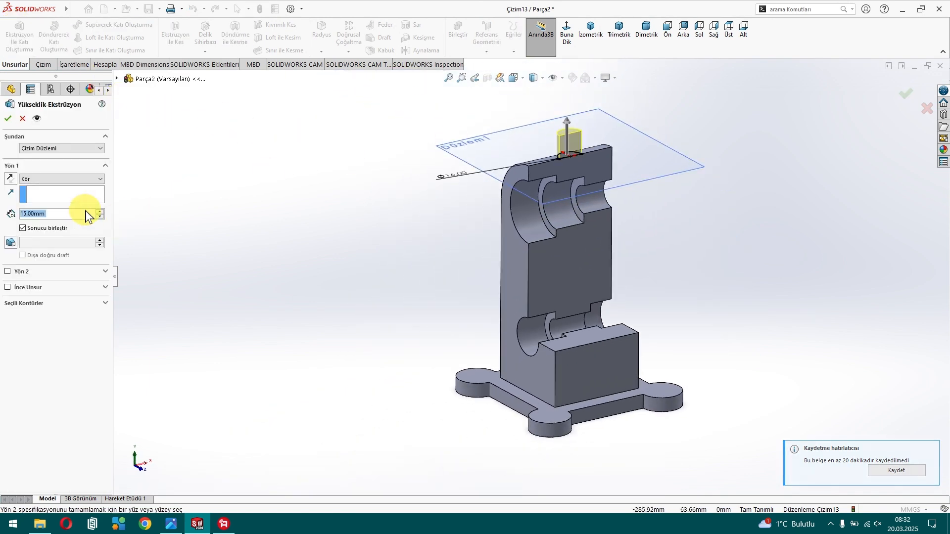
type("6")
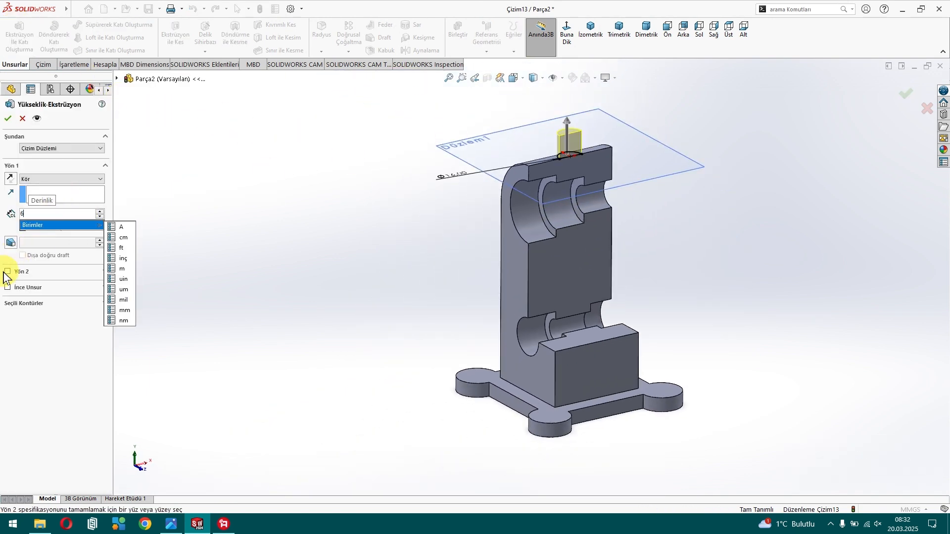
Step: Extend the boss extrusion in the second direction up to the upper middle bore's surface and finish the feature
left_click(7, 271)
left_click(67, 284)
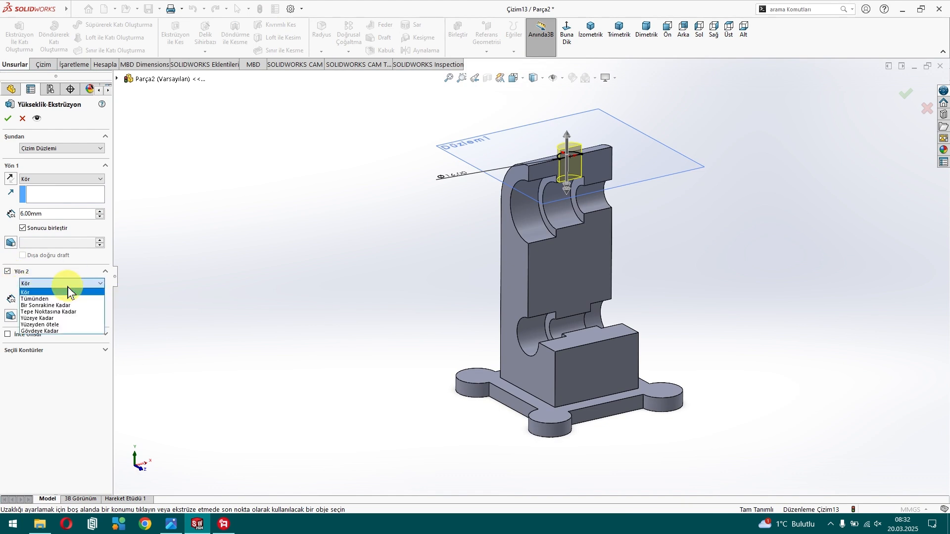
left_click(53, 320)
middle_click_drag(277, 278, 367, 143)
scroll(626, 199, "down", 5)
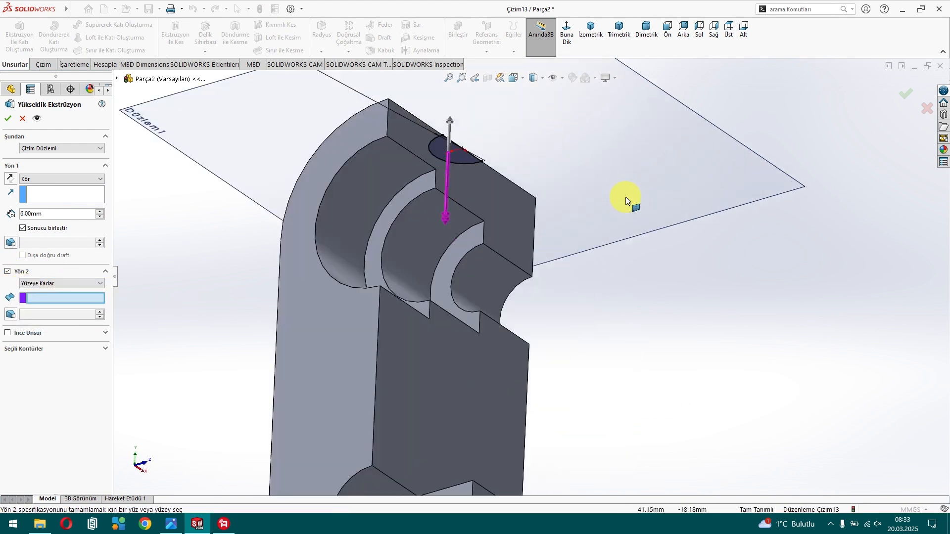
left_click(452, 207)
middle_click_drag(254, 170, 200, 293)
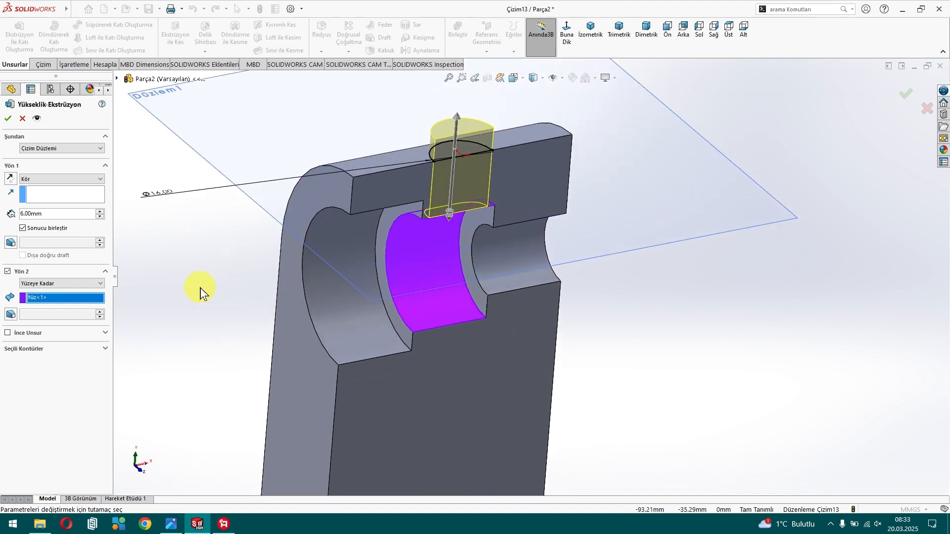
left_click(7, 119)
Step: Start a sketch on the half-round boss's top face and draw a circle about 8.7 mm in diameter centred on the origin
left_click(457, 128)
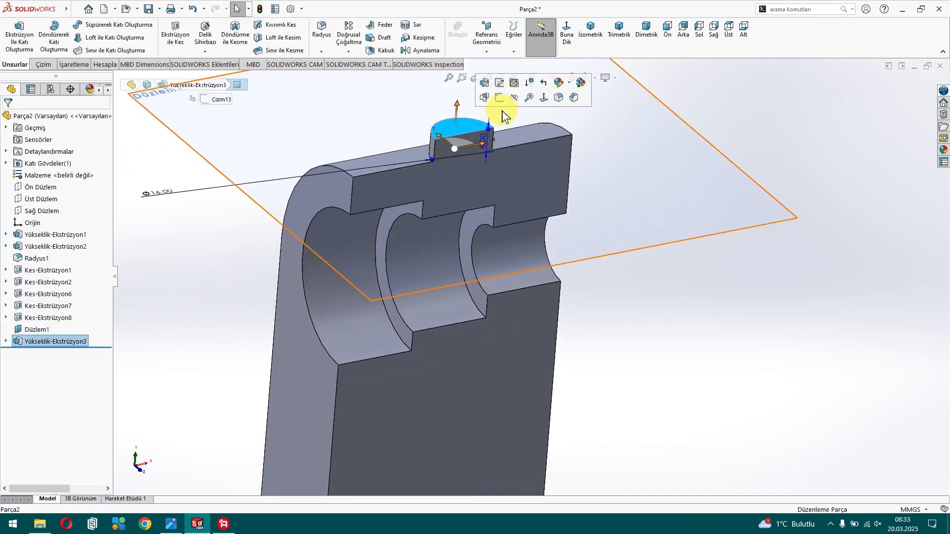
left_click(499, 98)
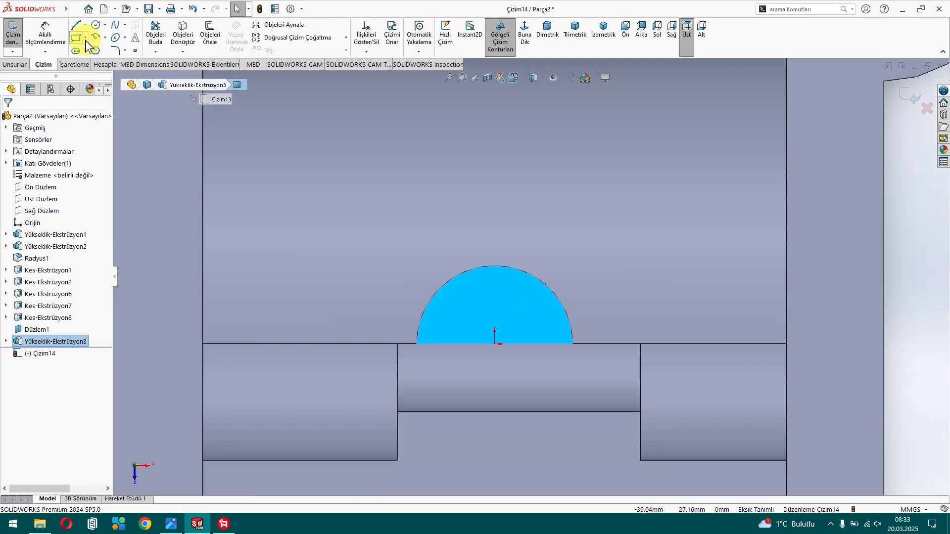
left_click(96, 26)
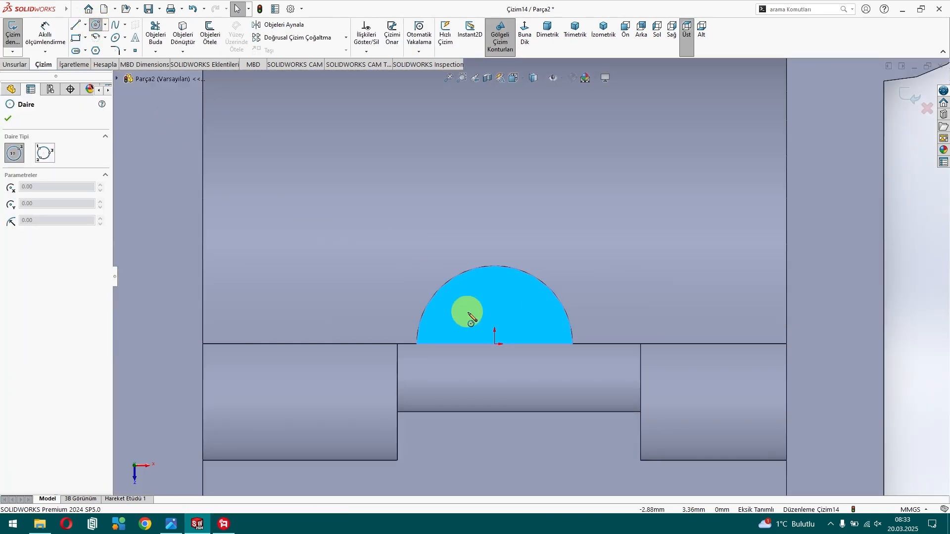
left_click(495, 344)
left_click(495, 302)
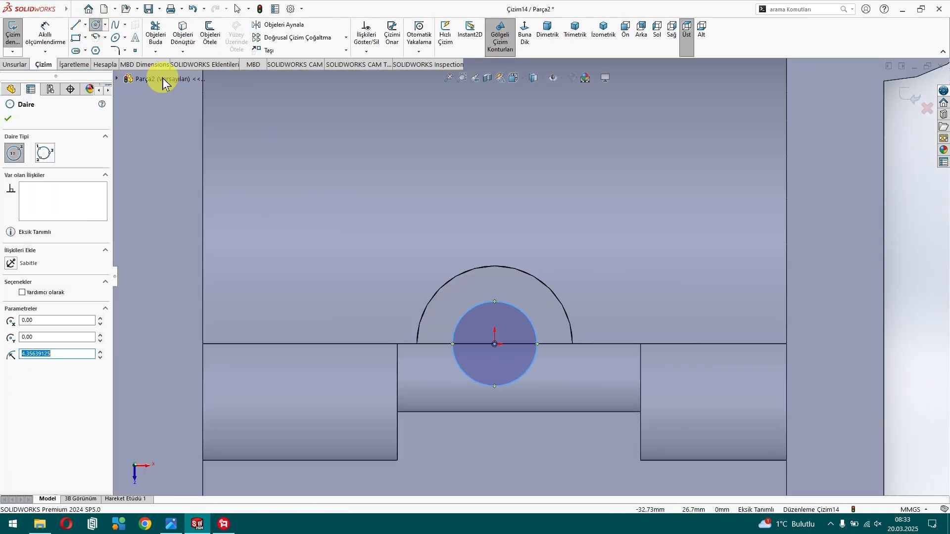
Step: Dimension the circle's diameter on the boss's top face to 8 mm
left_click(45, 31)
left_click(458, 325)
left_click(365, 307)
type("8")
key("Return")
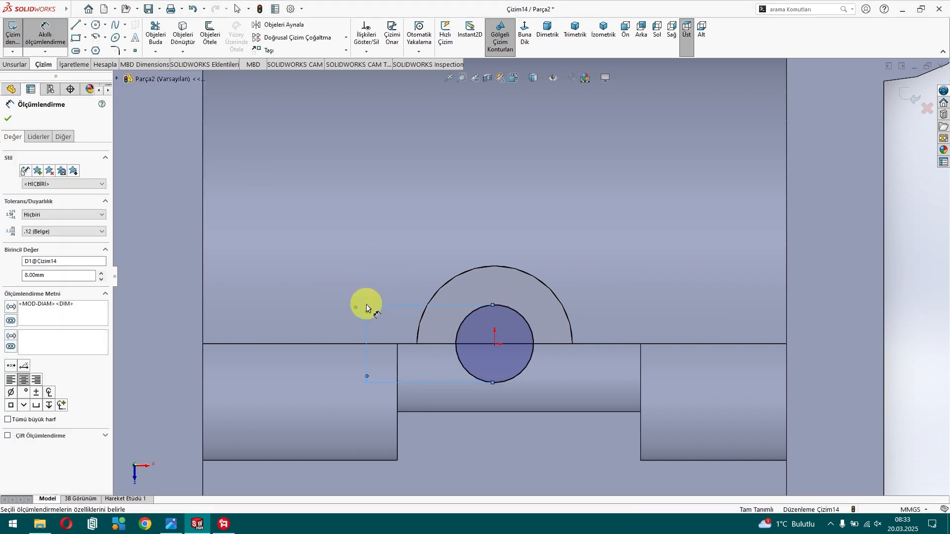
key("Escape")
Step: Cut-extrude the 8 mm circle 24 mm down through the boss into the upper middle bore
scroll(367, 316, "up", 5)
middle_click_drag(216, 356, 721, 153)
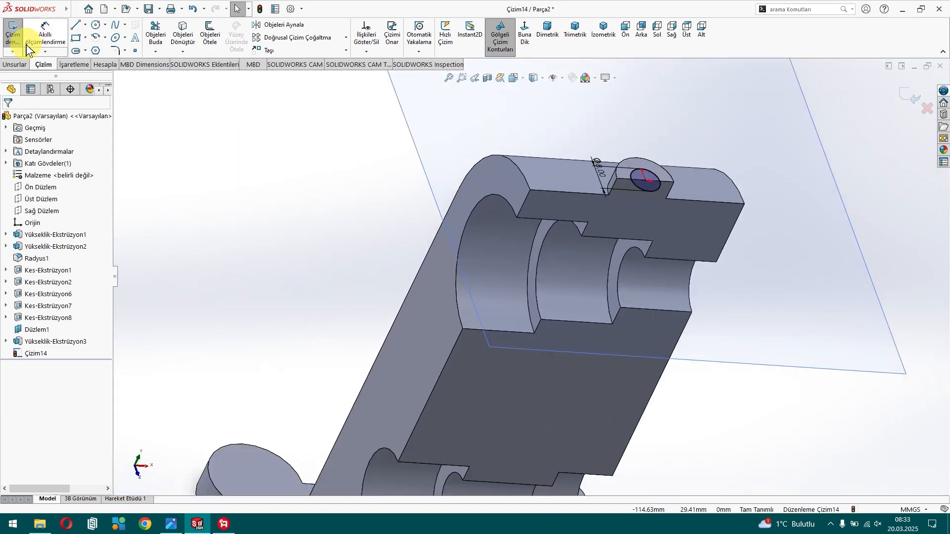
left_click(14, 64)
left_click(175, 35)
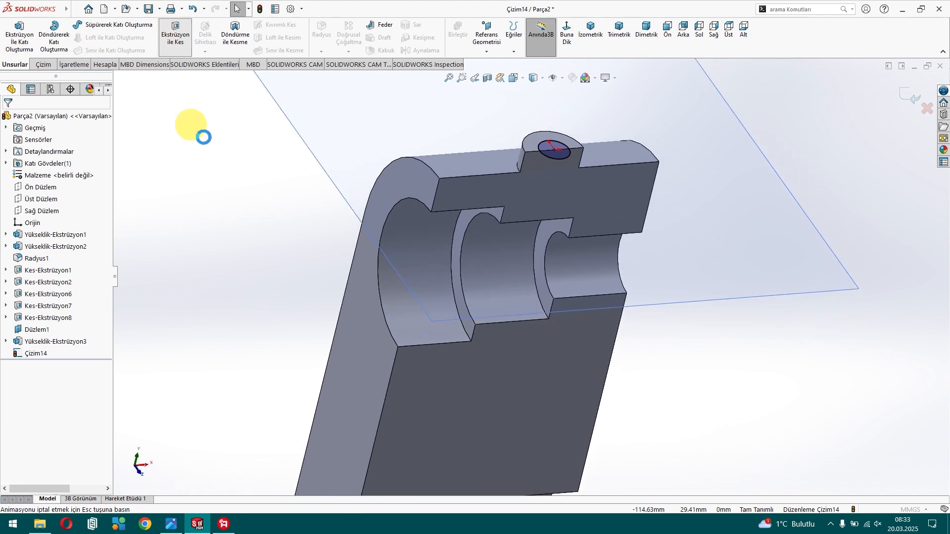
left_click_drag(452, 138, 456, 230)
left_click(8, 119)
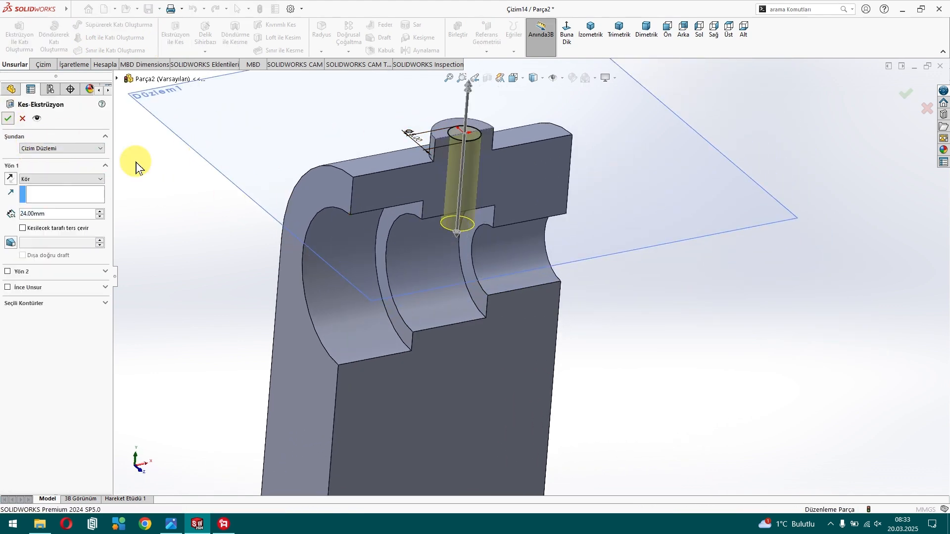
Step: Hide the reference plane at the top of the column
left_click(646, 155)
left_click(705, 126)
scroll(640, 309, "up", 4)
middle_click_drag(636, 326, 613, 401)
scroll(500, 379, "down", 3)
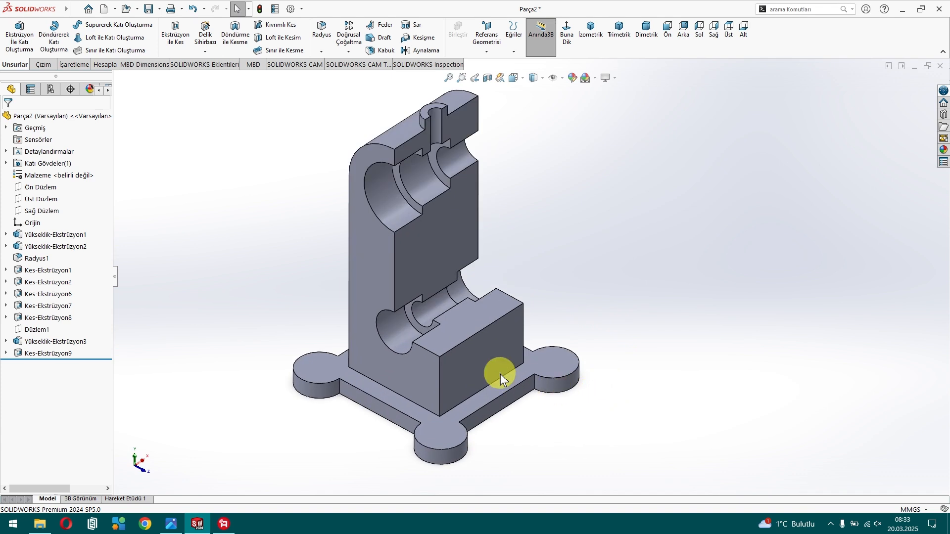
scroll(500, 373, "down", 1)
left_click(410, 369)
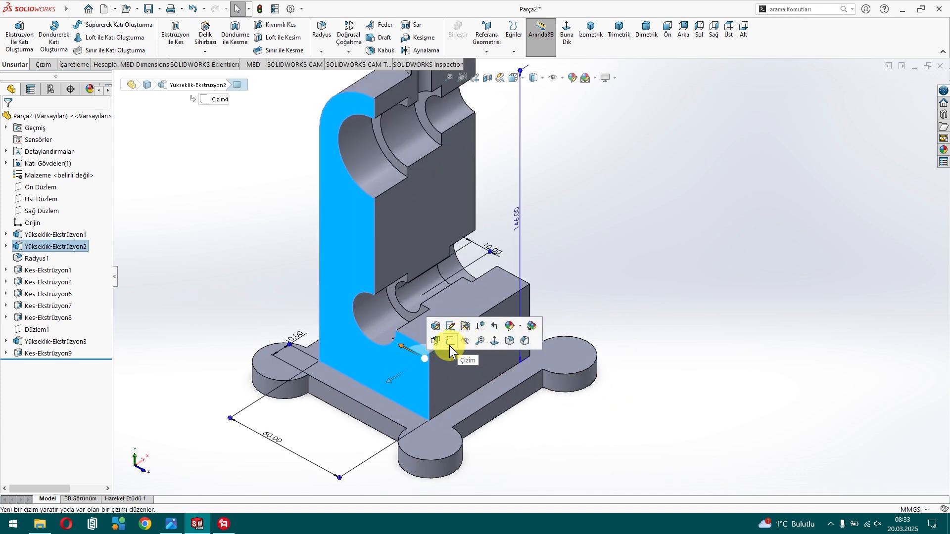
left_click(450, 346)
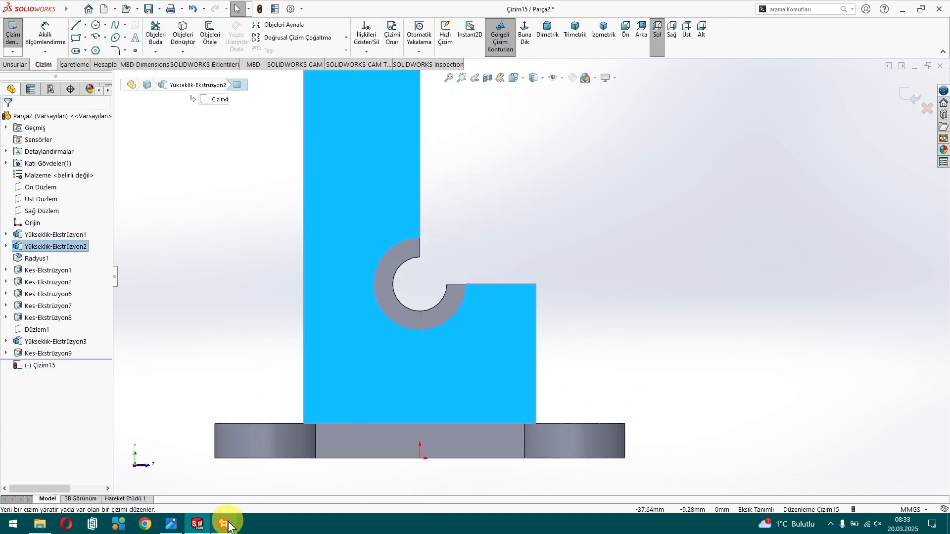
left_click(170, 529)
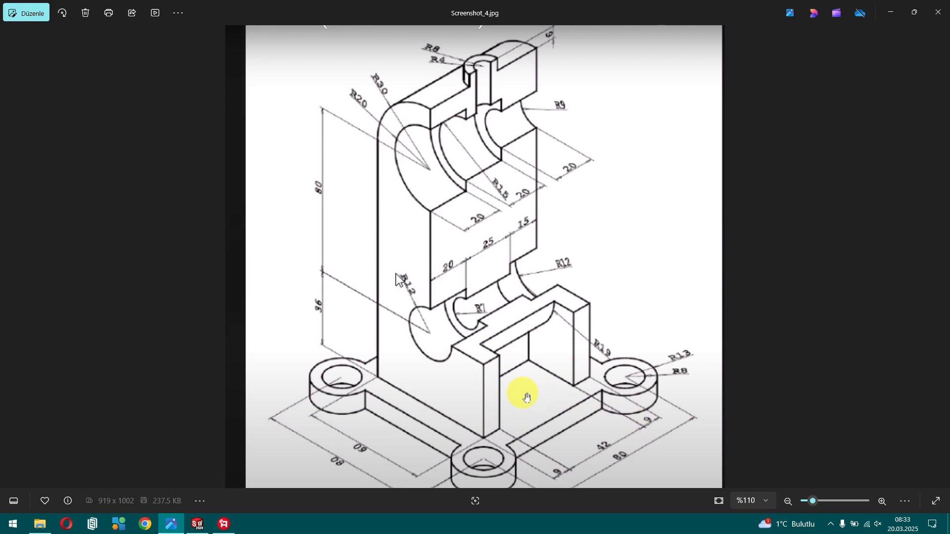
left_click(197, 524)
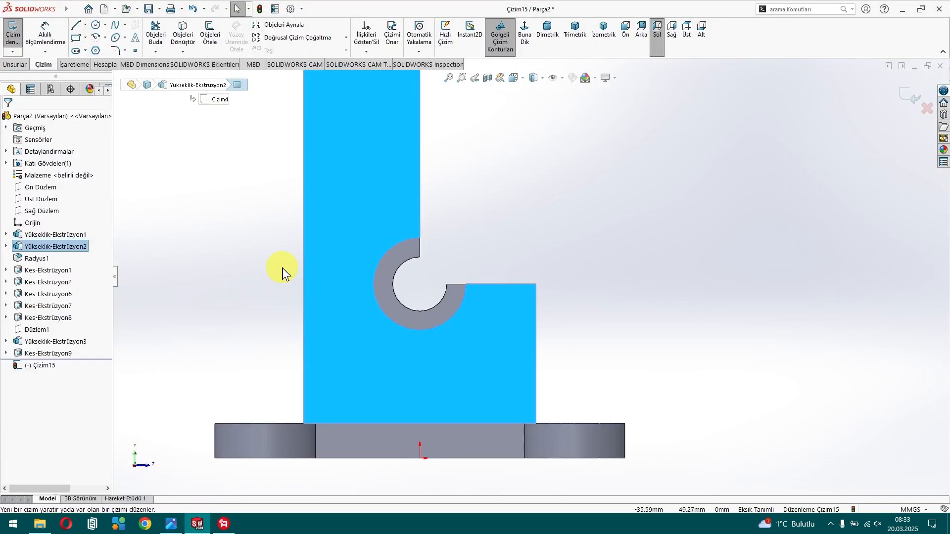
left_click(95, 24)
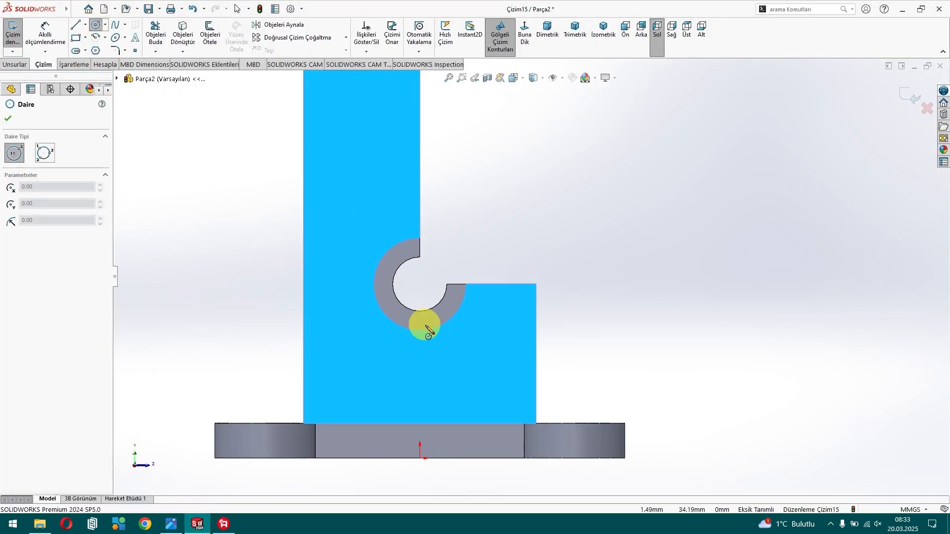
left_click_drag(420, 285, 367, 318)
left_click(50, 44)
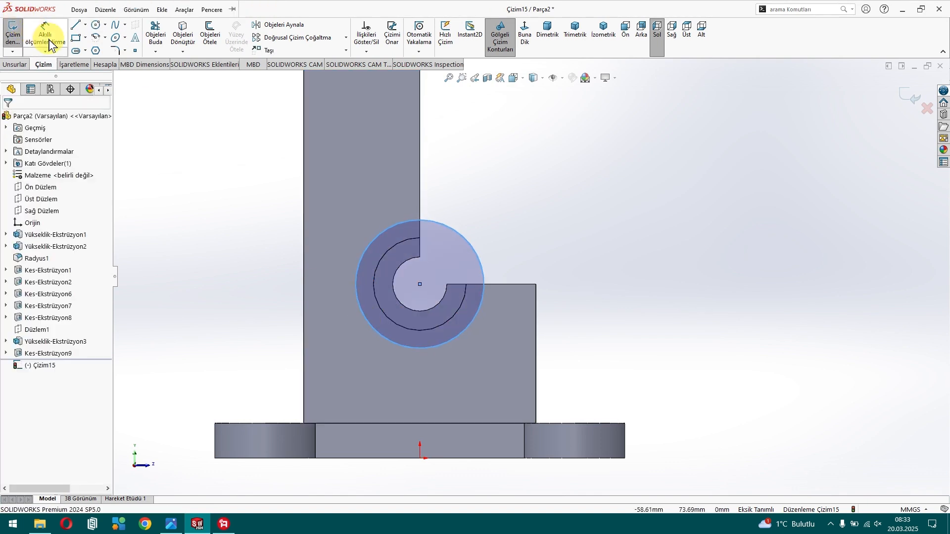
left_click(356, 274)
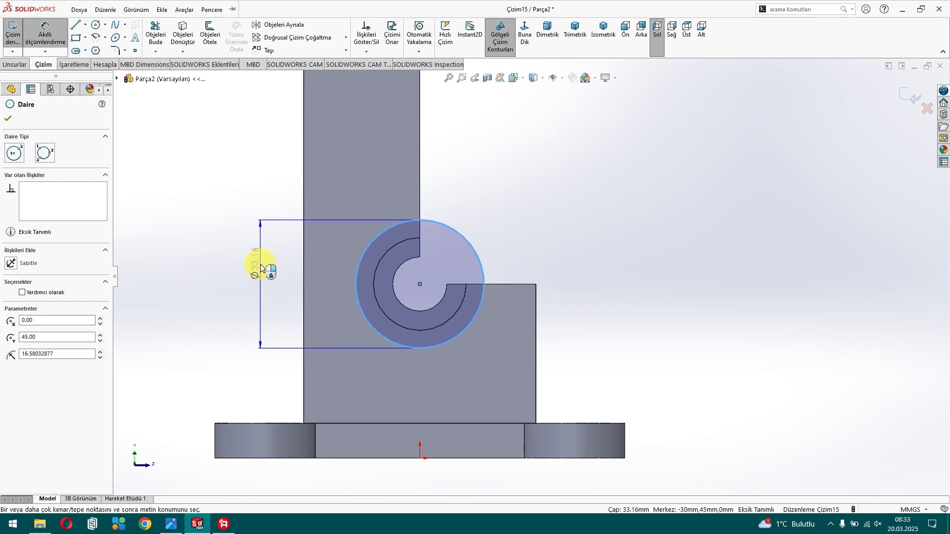
key("Escape")
key("Escape")
left_click(927, 108)
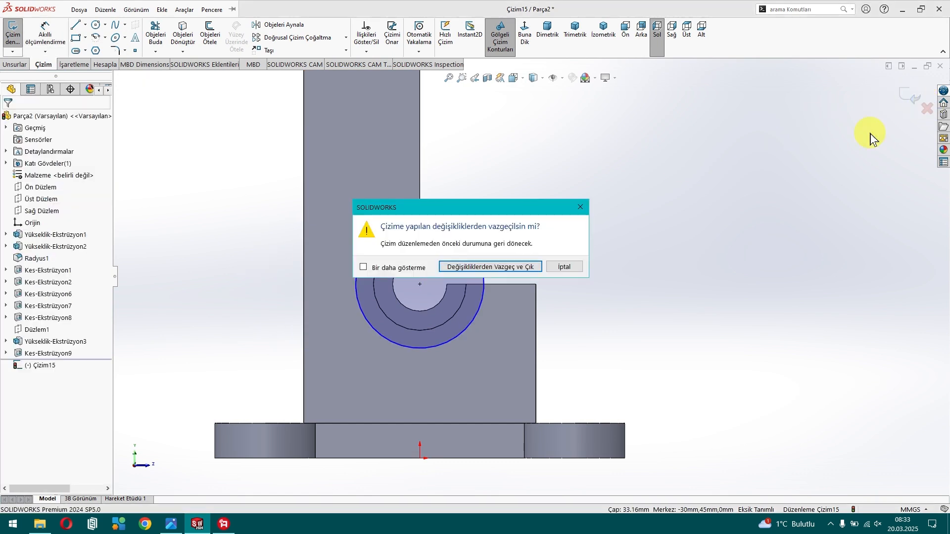
left_click(507, 268)
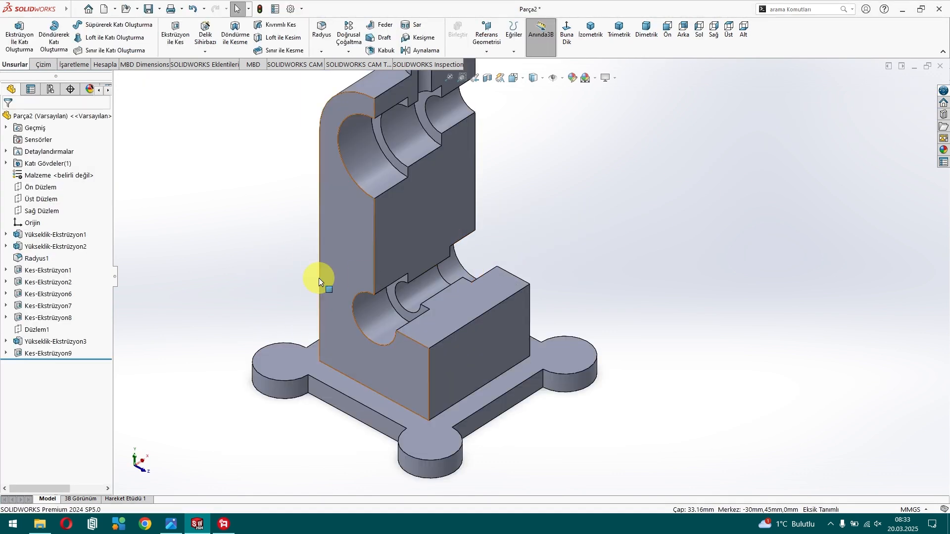
Step: Create a reference plane midway between the column's two opposite faces where the bores open
left_click(486, 51)
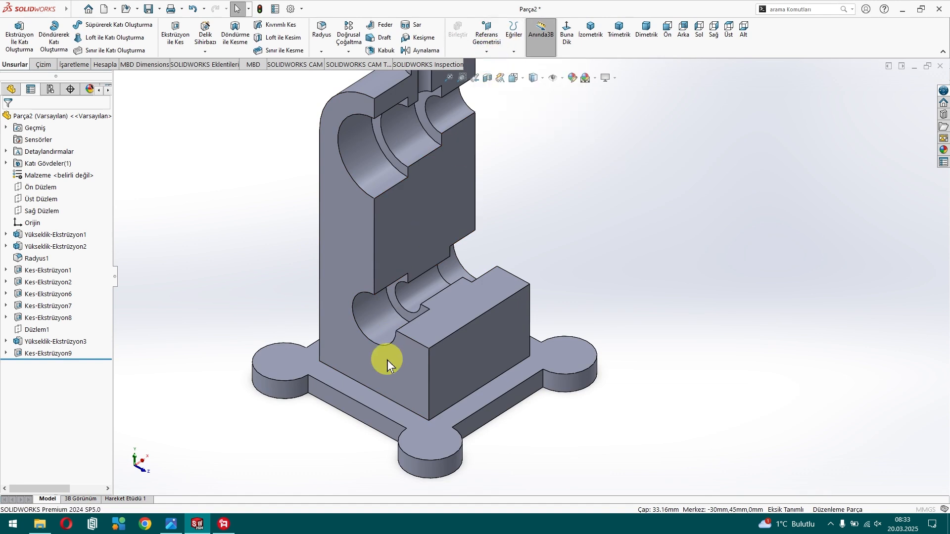
left_click(407, 365)
middle_click_drag(406, 365, 268, 307)
left_click(485, 333)
middle_click_drag(396, 336, 209, 196)
left_click(8, 121)
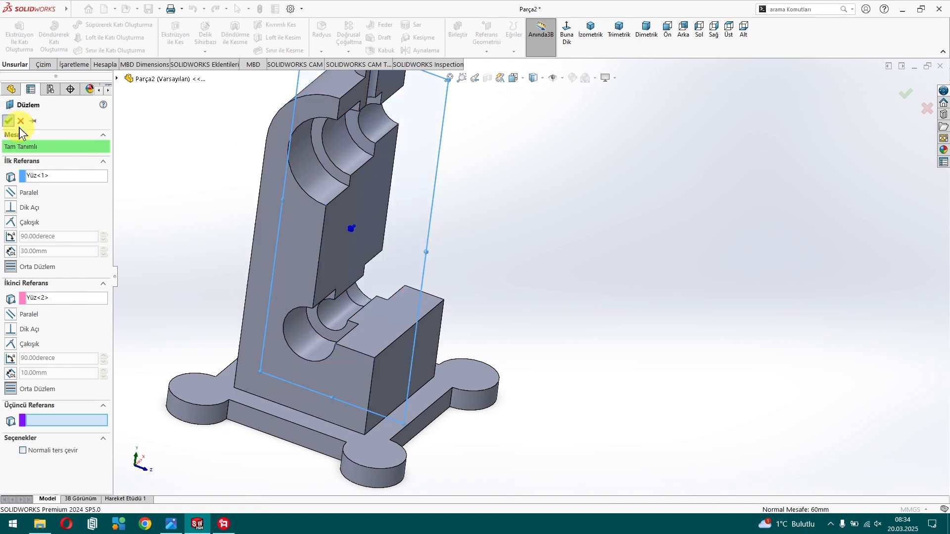
Step: Start a sketch on the new mid-plane and draw a circle about 39.6 mm in diameter centred on the lower bore's axis
left_click(36, 64)
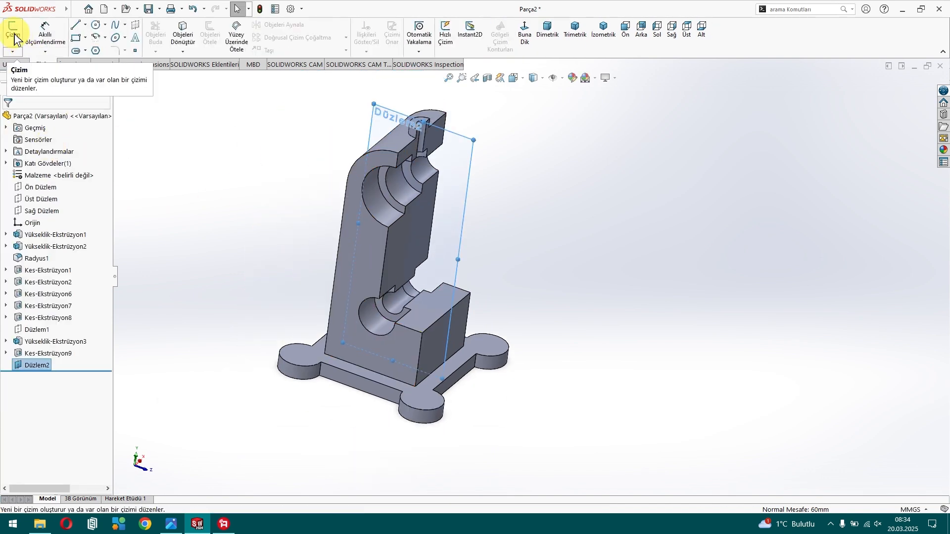
left_click(13, 30)
scroll(639, 376, "down", 3)
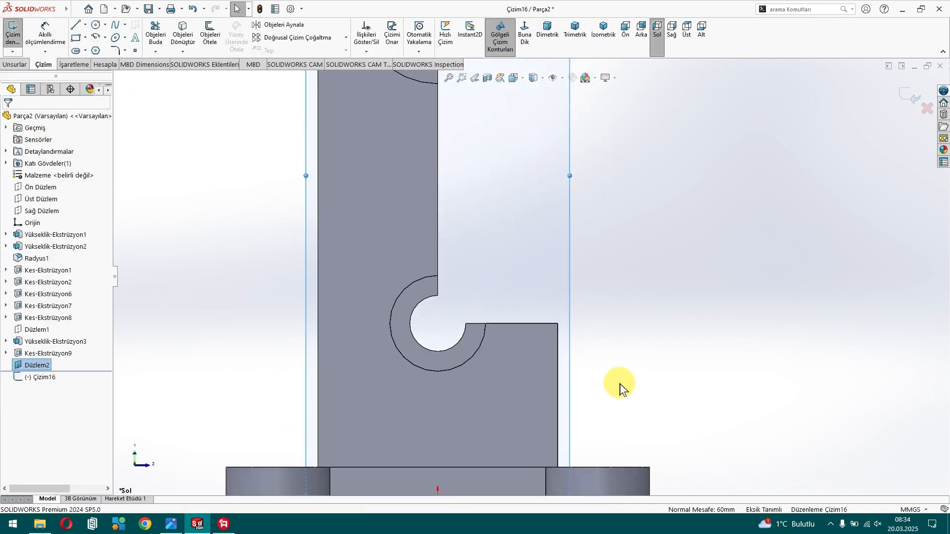
left_click(97, 25)
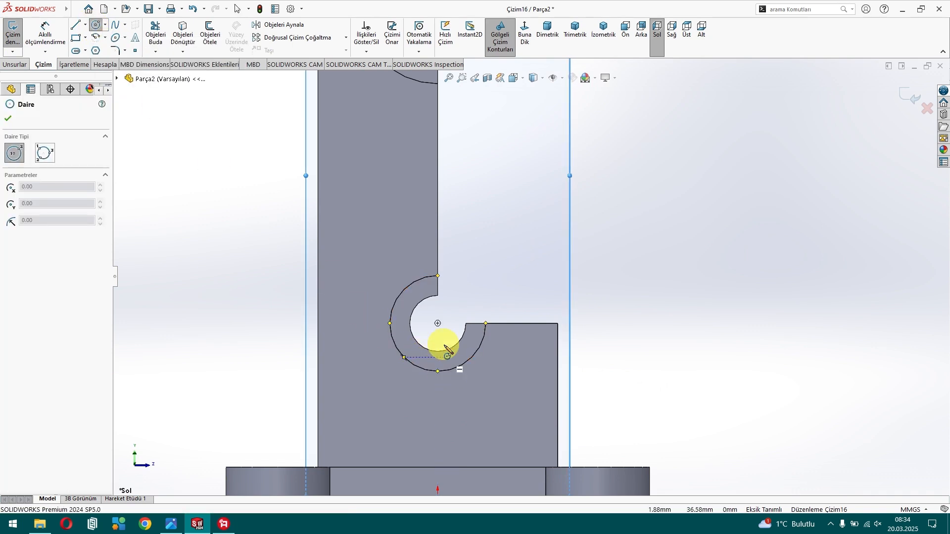
left_click(438, 324)
left_click(381, 378)
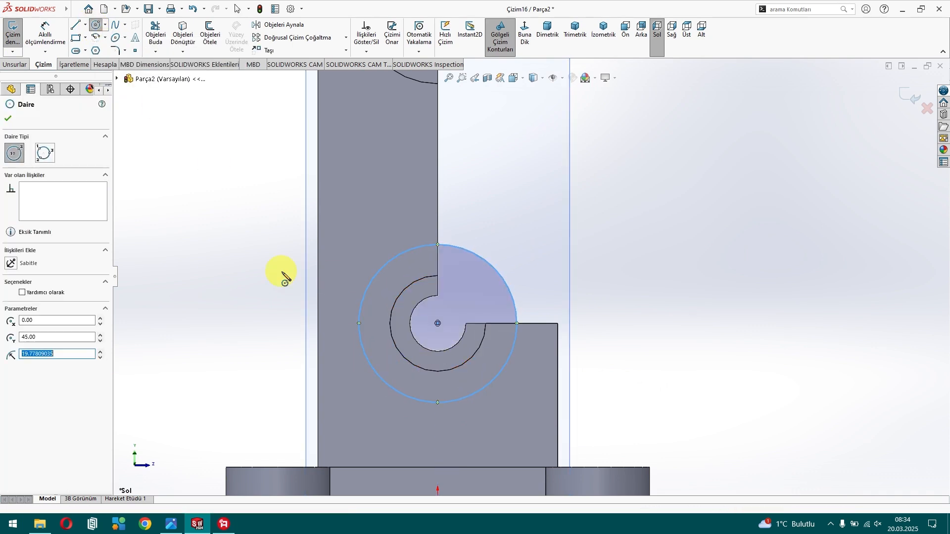
Step: Dimension the diameter of the circle around the lower bore to 38 mm
left_click(46, 32)
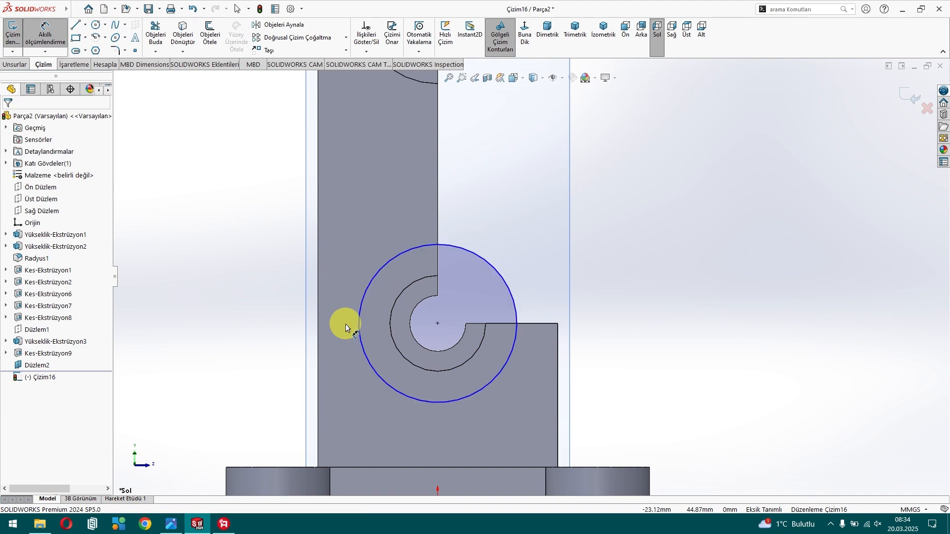
left_click(359, 332)
left_click(255, 329)
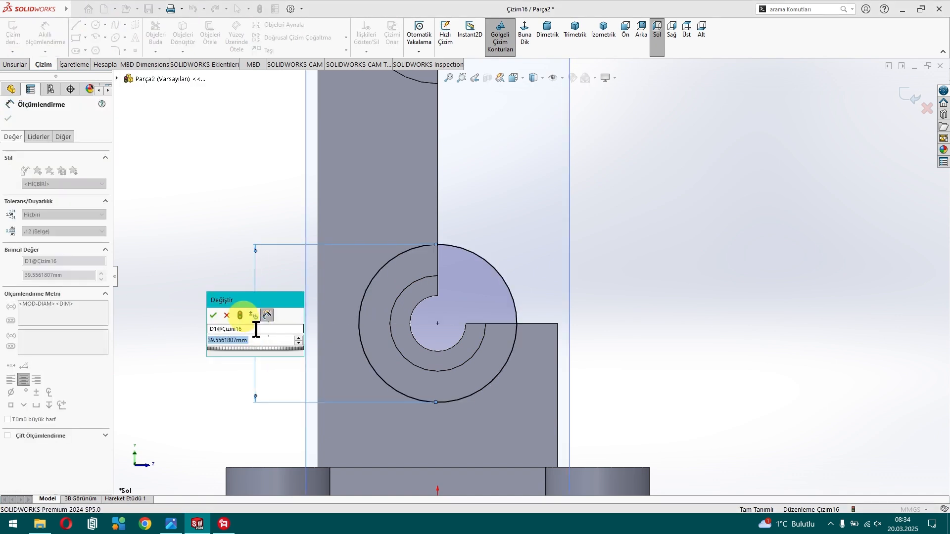
type("38")
key("Return")
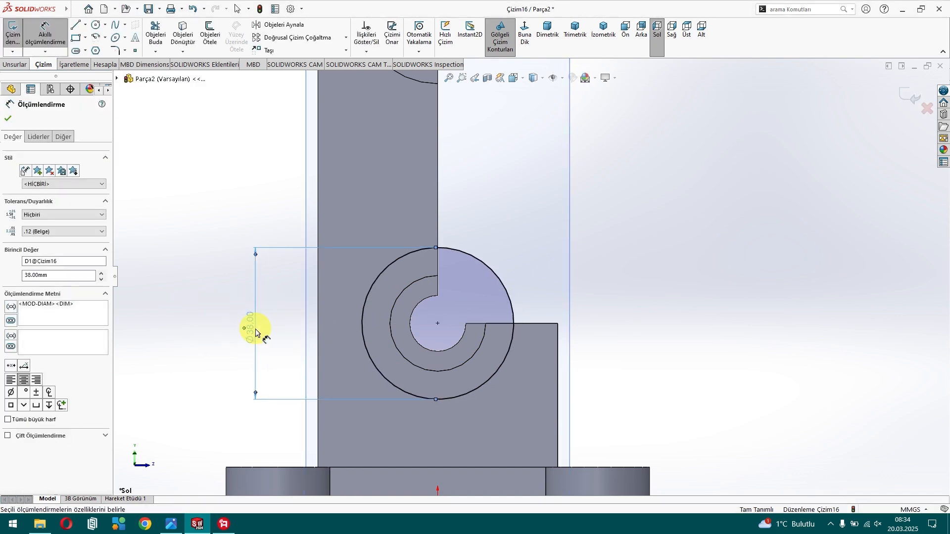
Step: Draw lines from the 38 mm circle's outer quadrant to the column's corner, down to the base plate, back below the bore axis and up to the centre
key("Escape")
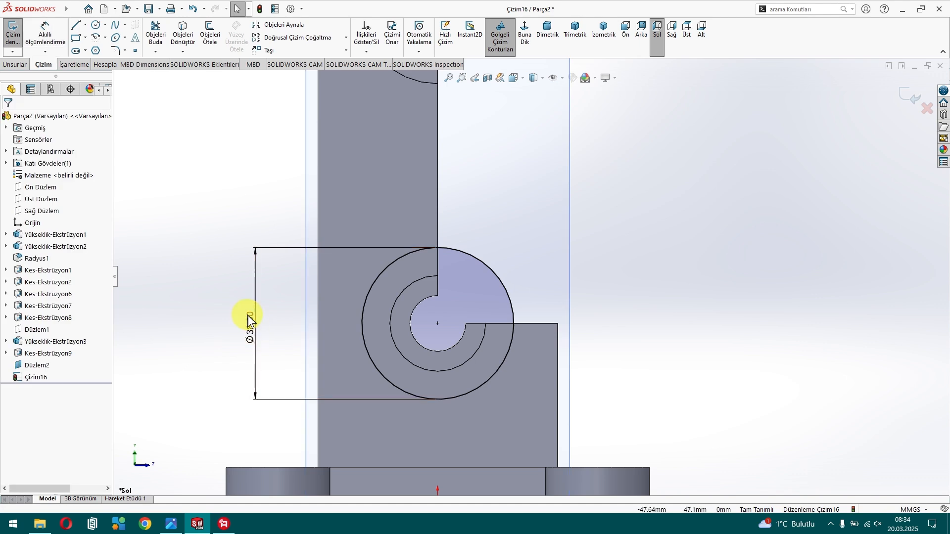
left_click(72, 28)
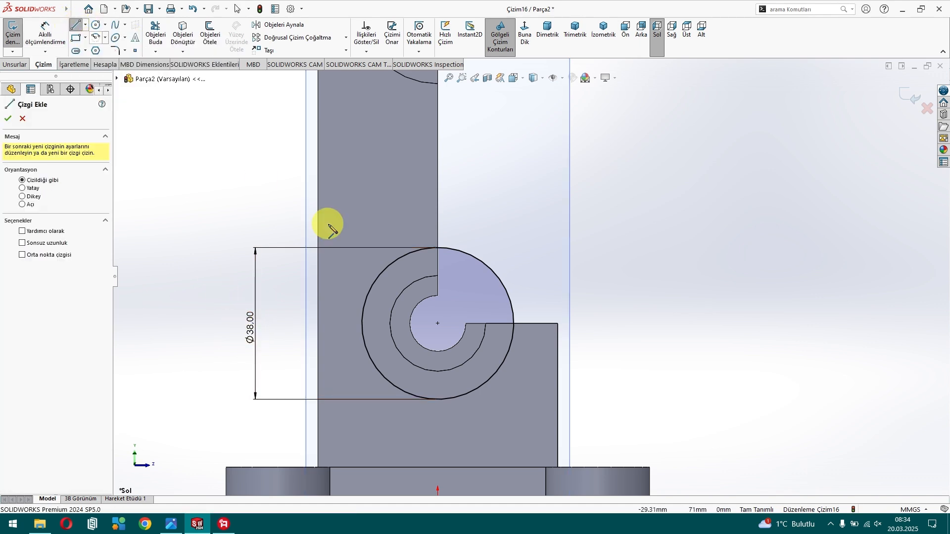
left_click(514, 324)
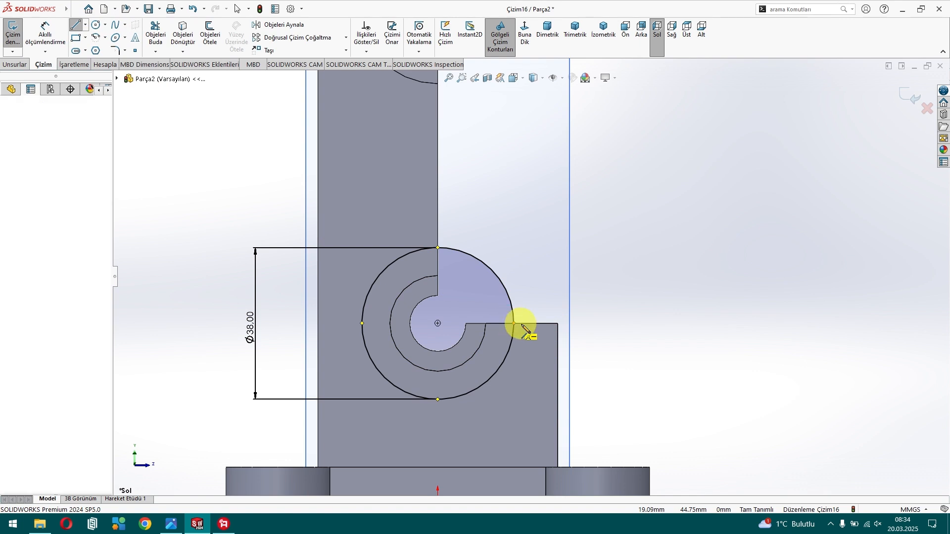
left_click(558, 325)
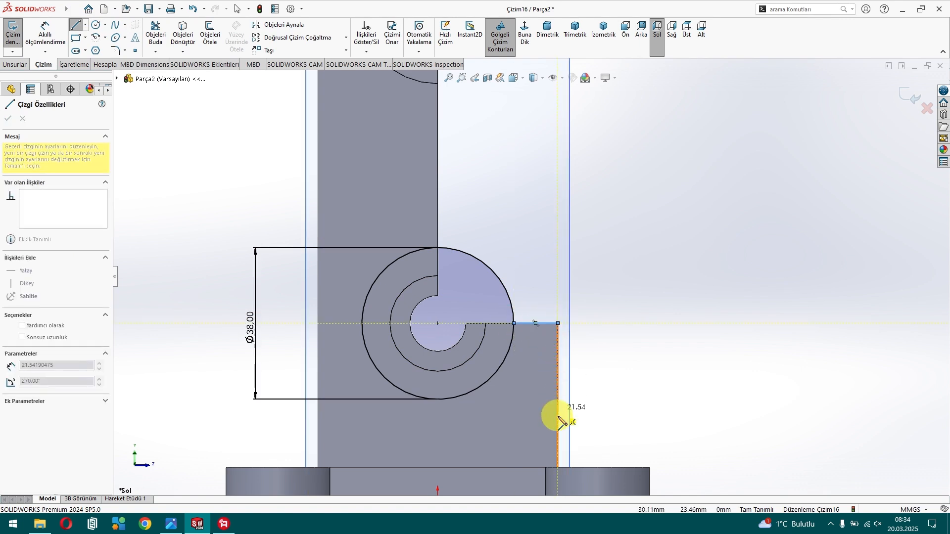
left_click(558, 467)
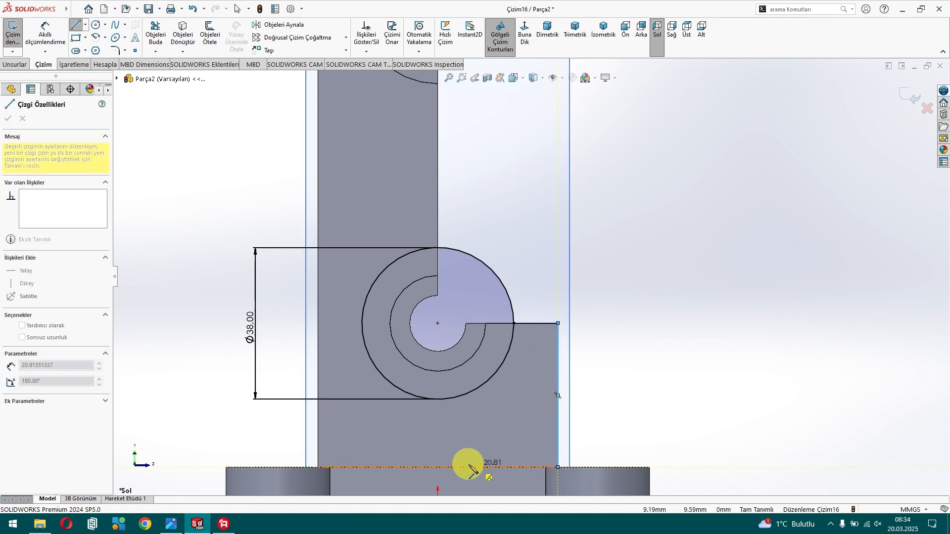
left_click(438, 467)
left_click(437, 324)
key("Escape")
Step: Trim the circle and the inner line segments, leaving a closed profile bounded by the quarter arc, the column's outer edge and the base plate
left_click(157, 51)
left_click(166, 62)
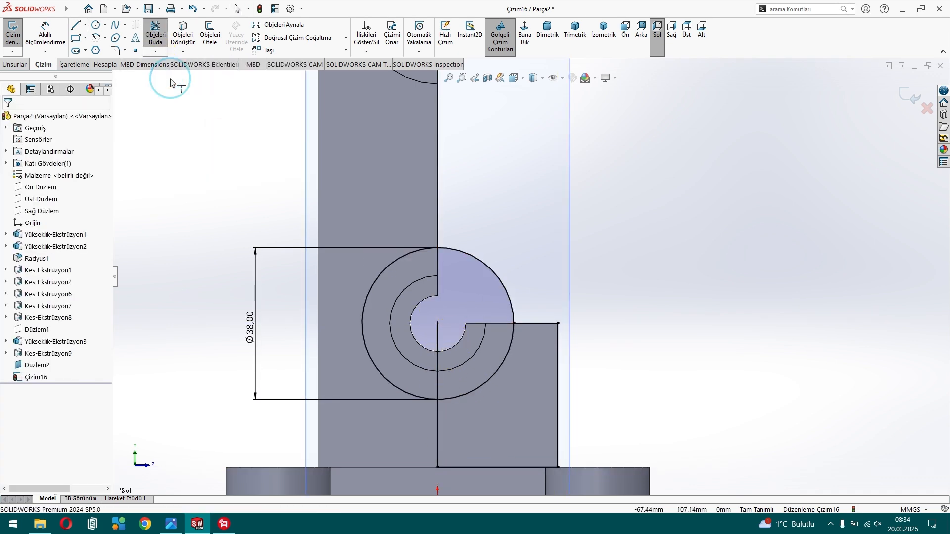
left_click(521, 324)
left_click(157, 41)
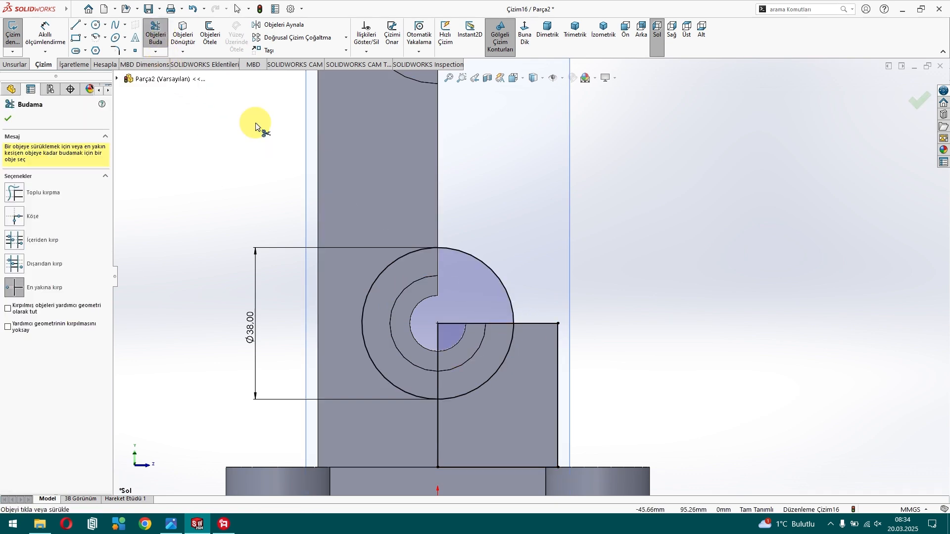
left_click(501, 280)
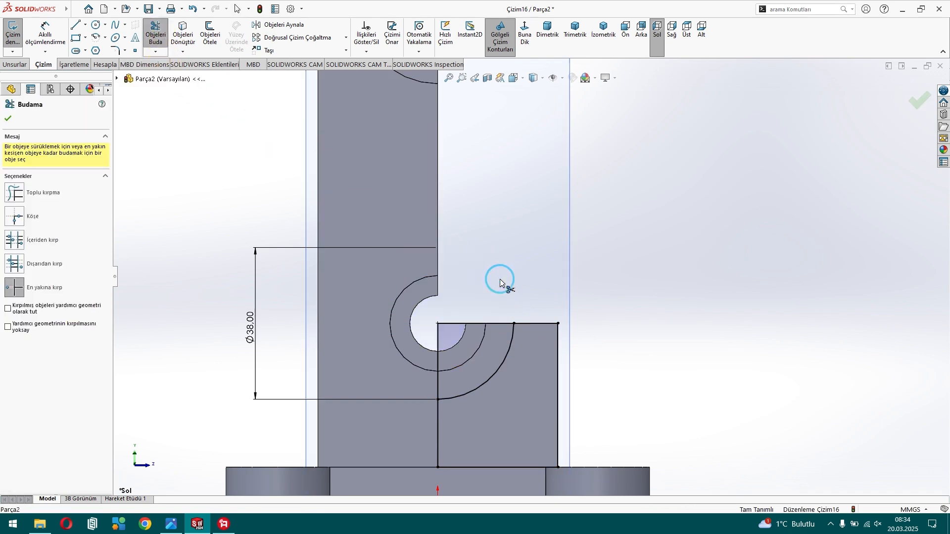
left_click(496, 324)
left_click(439, 358)
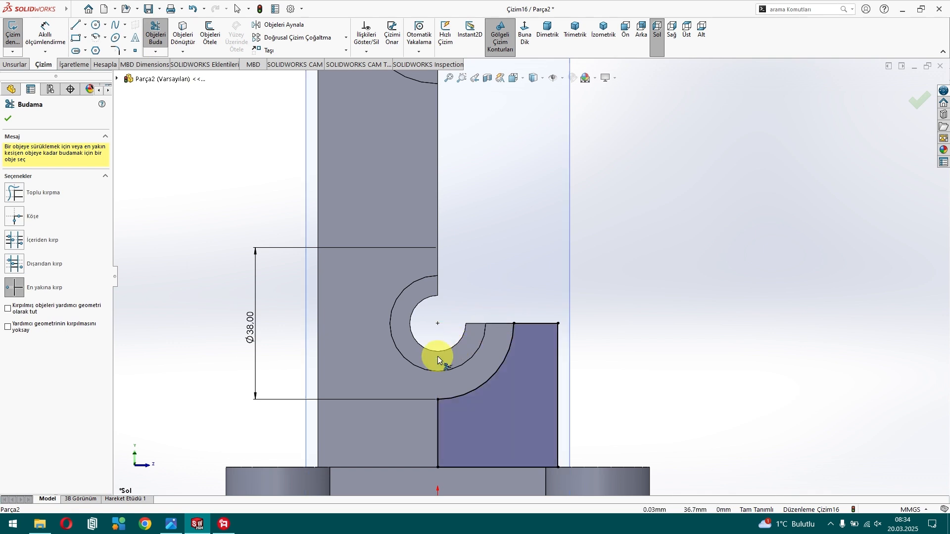
key("Escape")
Step: Cut-extrude the trimmed profile 42 mm as a mid-plane cut through the lower block and hide the mid-plane
scroll(468, 294, "up", 3)
middle_click_drag(311, 253, 259, 276)
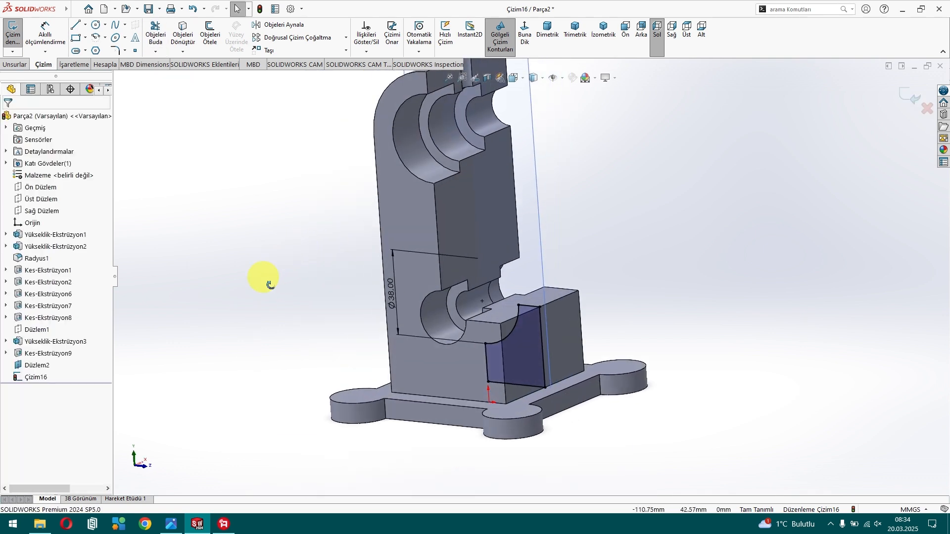
left_click(15, 65)
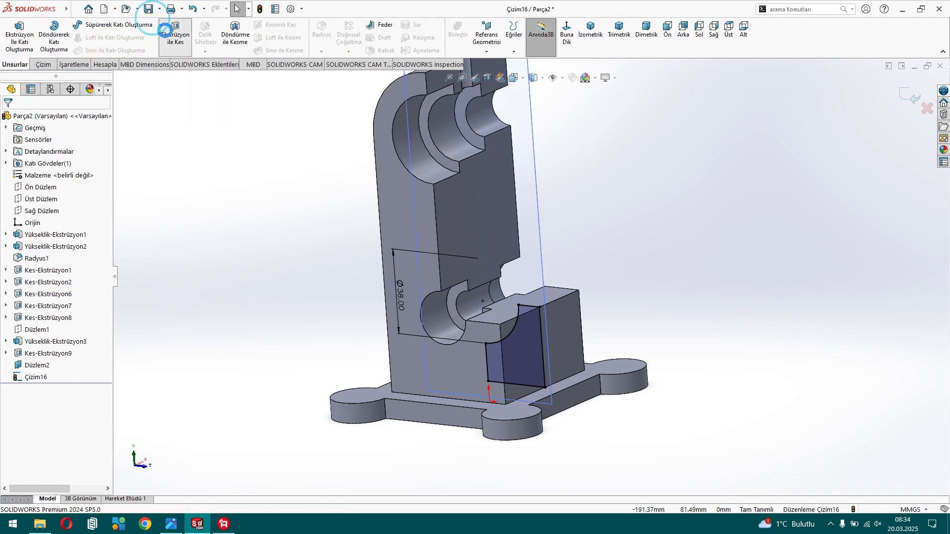
left_click(176, 33)
left_click(70, 179)
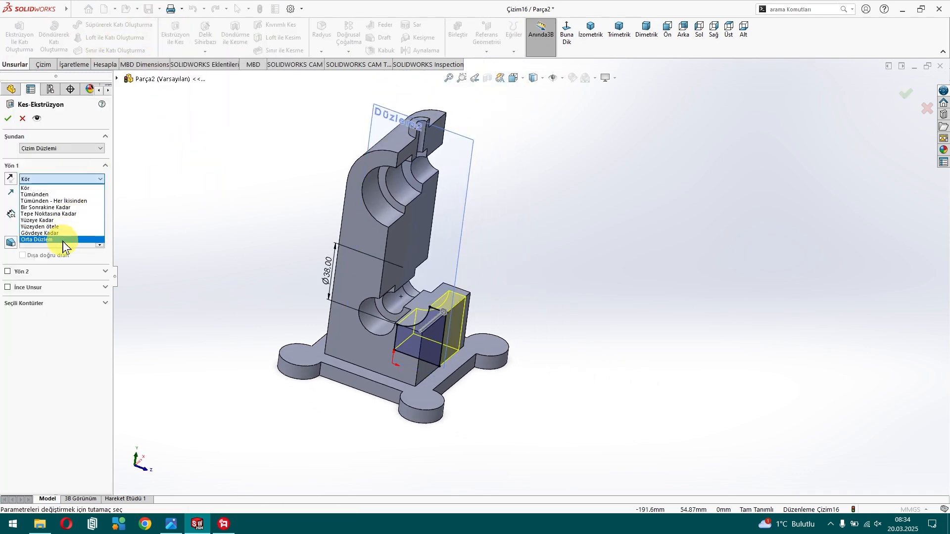
left_click(63, 239)
type("42")
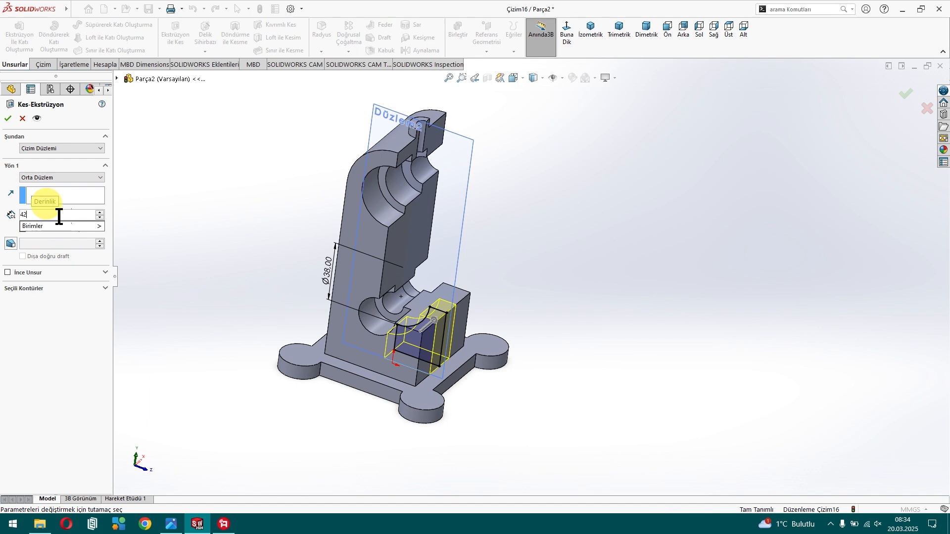
key("Return")
middle_click_drag(132, 230, 219, 231)
left_click(9, 120)
left_click(453, 258)
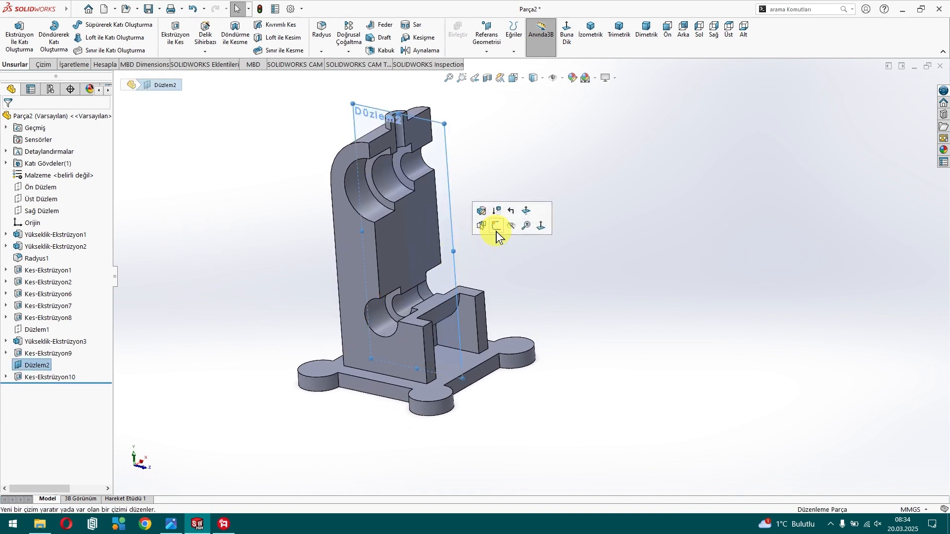
left_click(514, 230)
Step: Start a sketch on the base plate's top face and check the lobe hole radius in the reference drawing
mouse_move(503, 268)
middle_mouse_down()
mouse_move(475, 259)
mouse_move(518, 225)
mouse_move(495, 221)
mouse_move(503, 318)
mouse_move(314, 349)
middle_mouse_up()
left_click(313, 350)
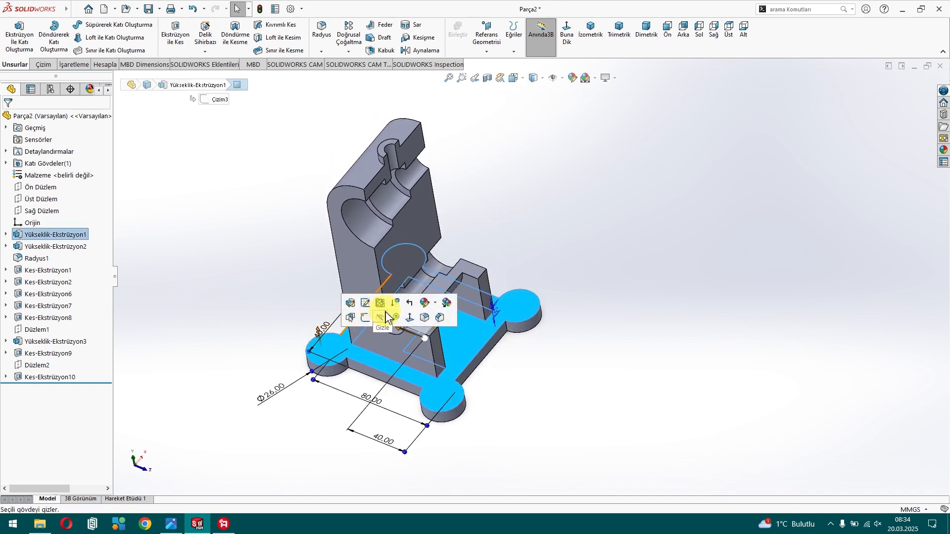
left_click(369, 319)
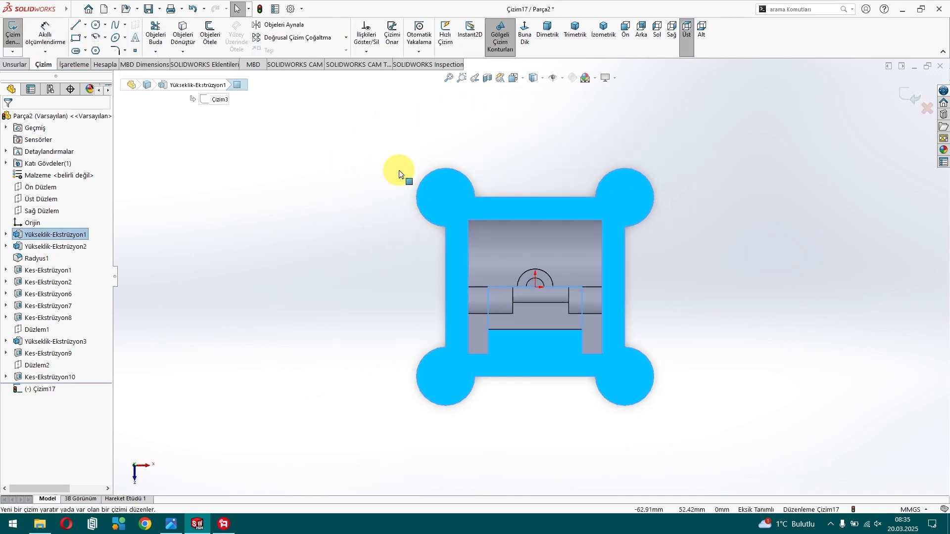
left_click(181, 519)
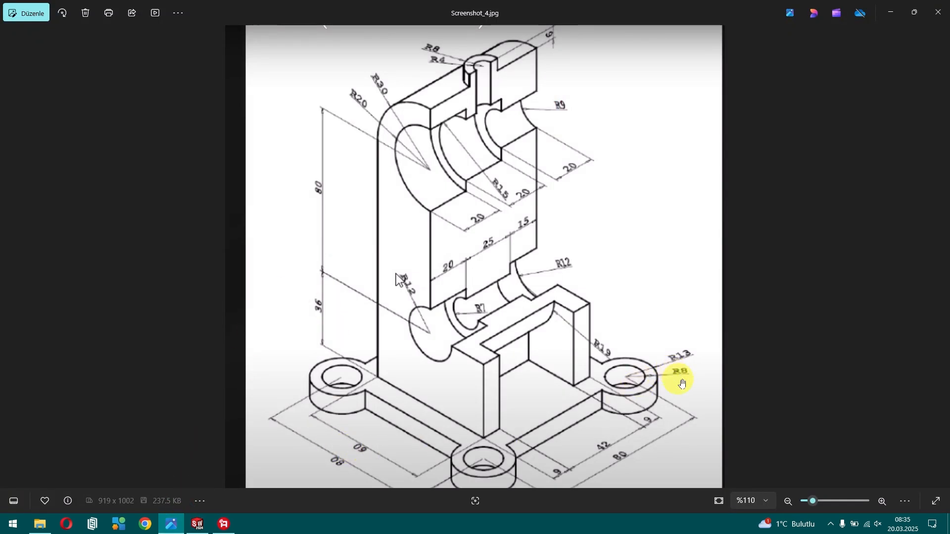
left_click(198, 524)
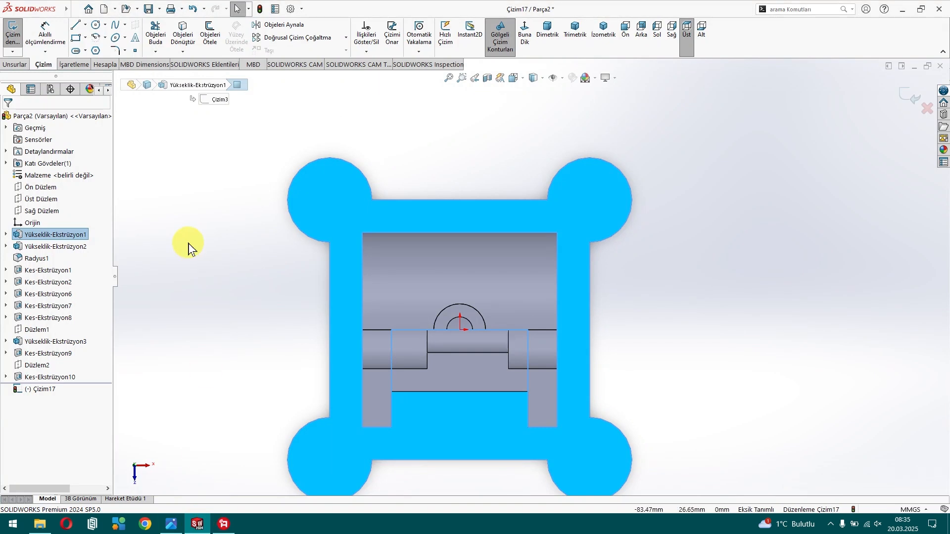
Step: Draw a circle about 14 to 15 mm in diameter concentric with each of the base plate's four corner lobes
left_click(96, 29)
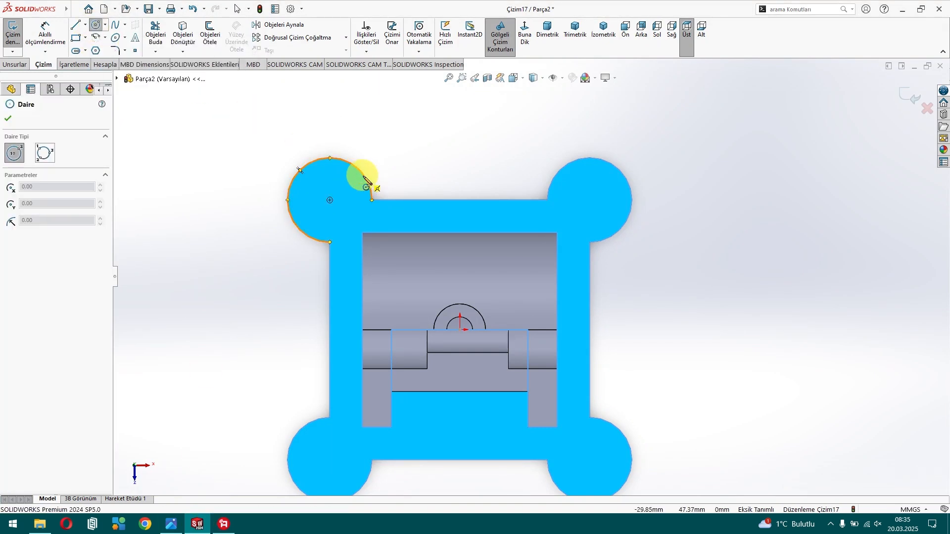
left_click(330, 200)
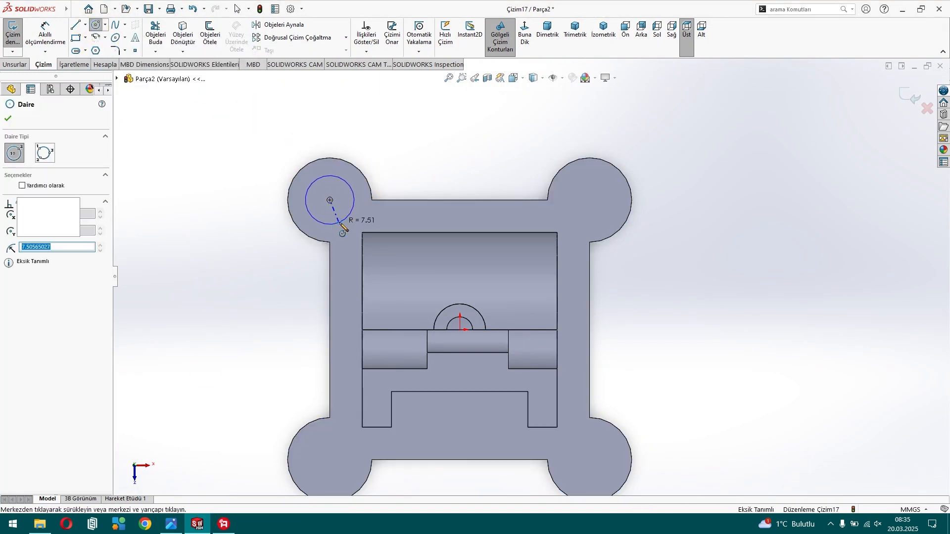
left_click(347, 218)
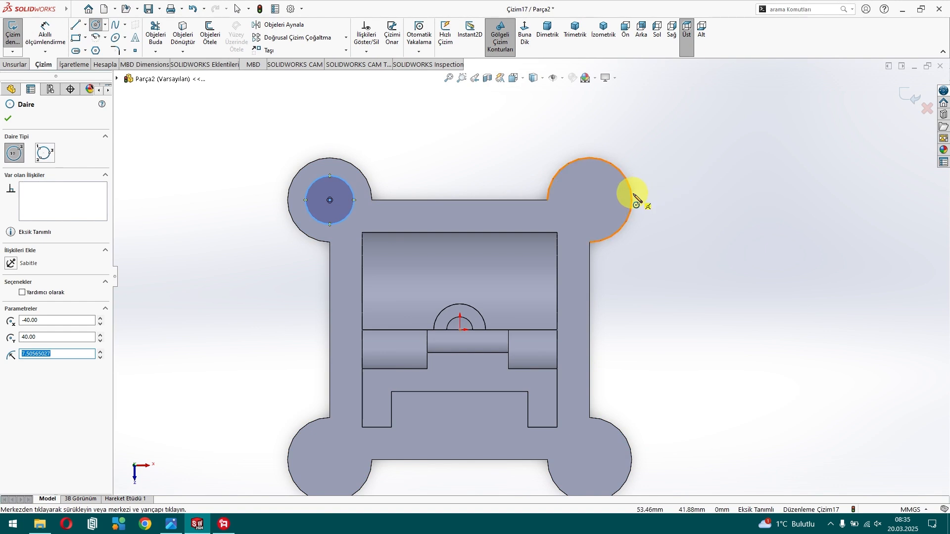
left_click(590, 200)
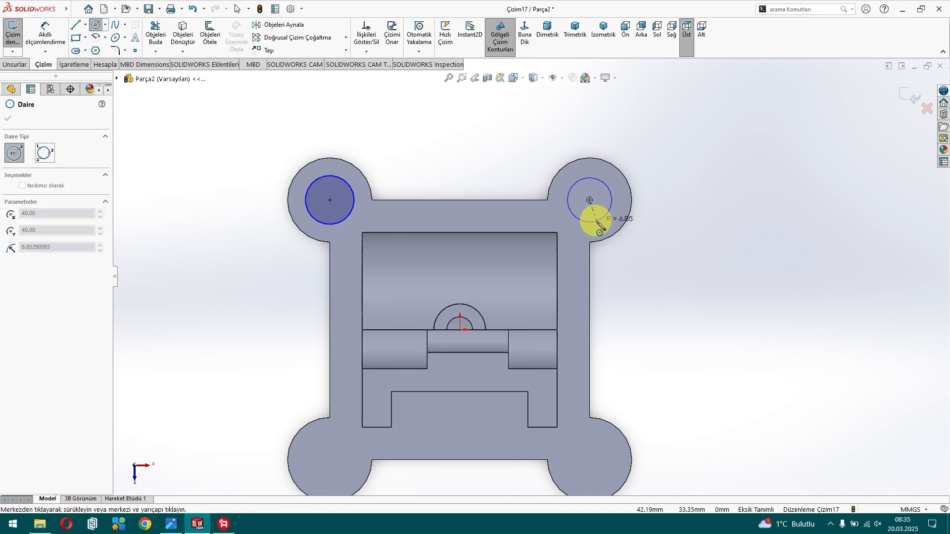
left_click(602, 219)
left_click(589, 459)
left_click(596, 481)
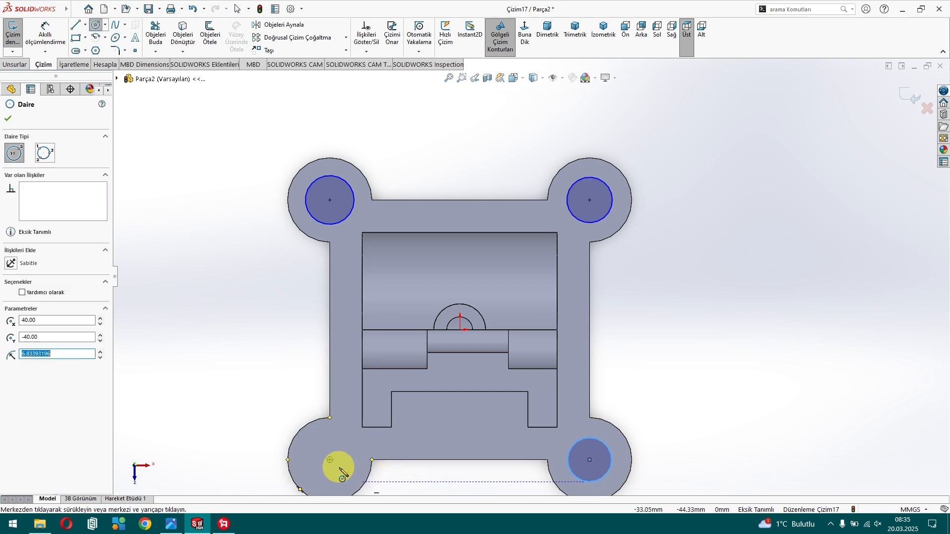
left_click(330, 460)
left_click(340, 480)
key("Escape")
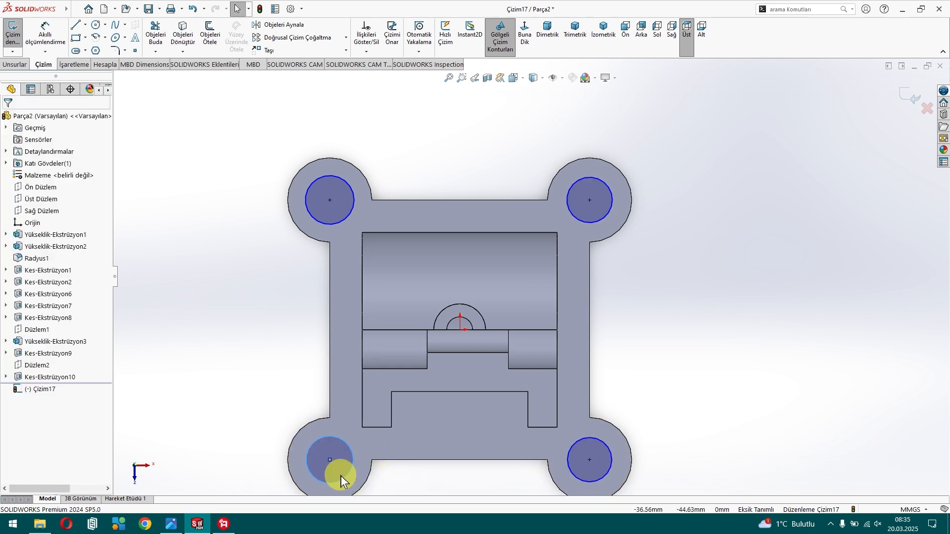
left_click(353, 456)
left_click(340, 212)
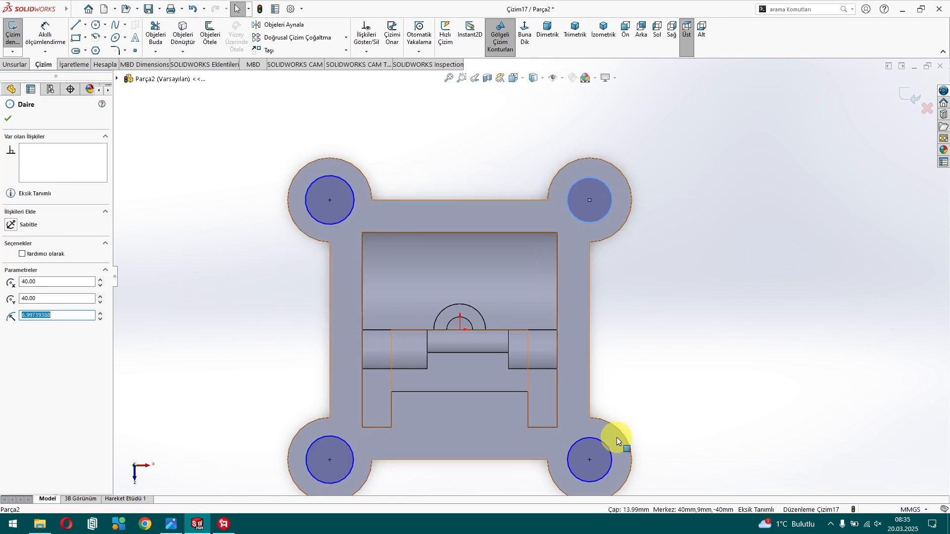
left_click(613, 454)
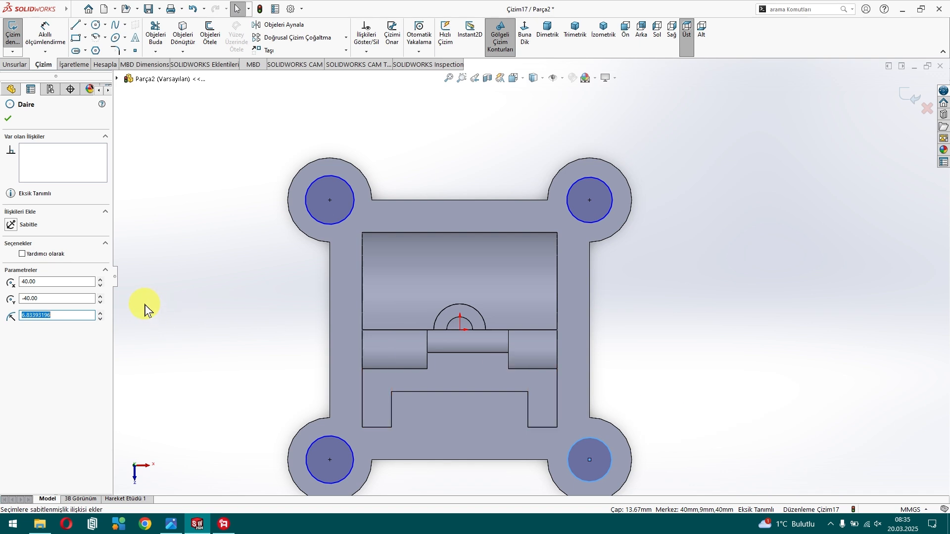
key("Escape")
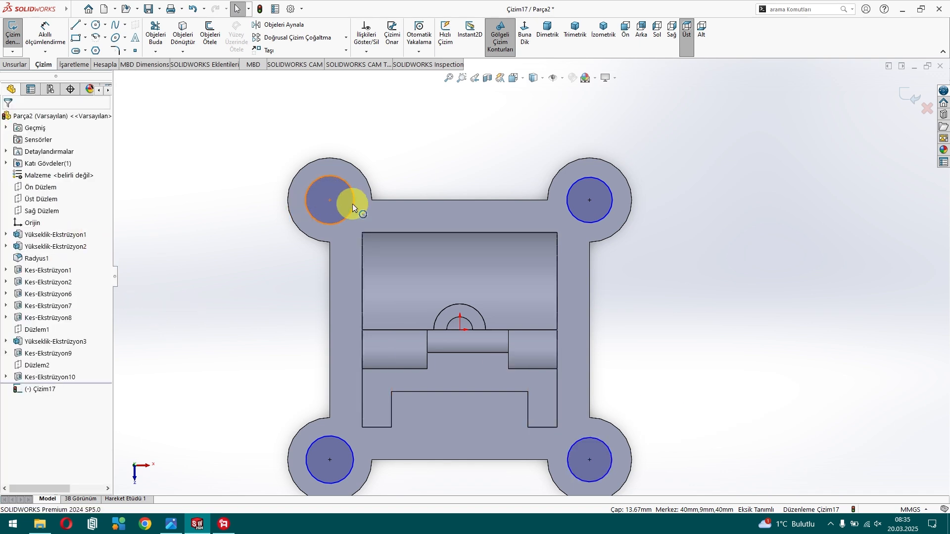
Step: Add an equal relation between the four lobe circles
left_click(354, 208)
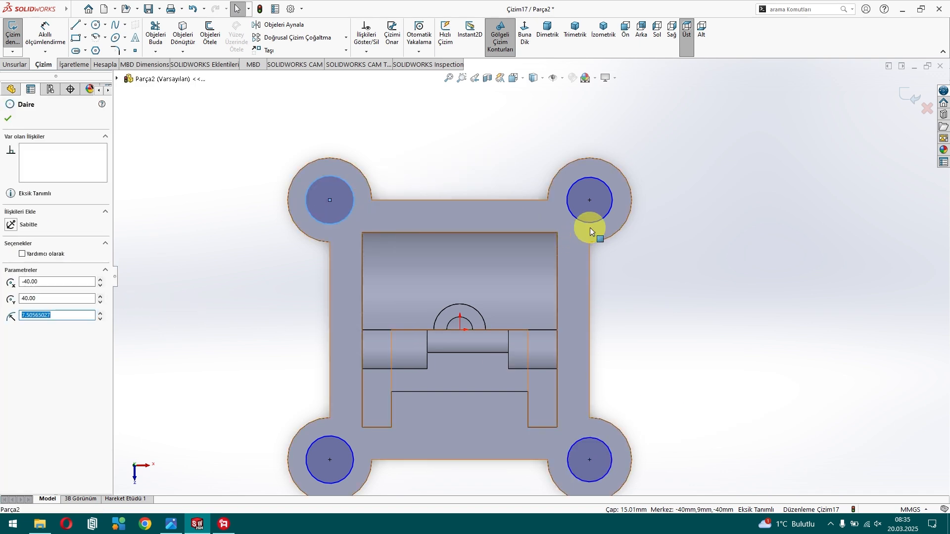
left_click(607, 214, "ctrl")
left_click(611, 452, "ctrl")
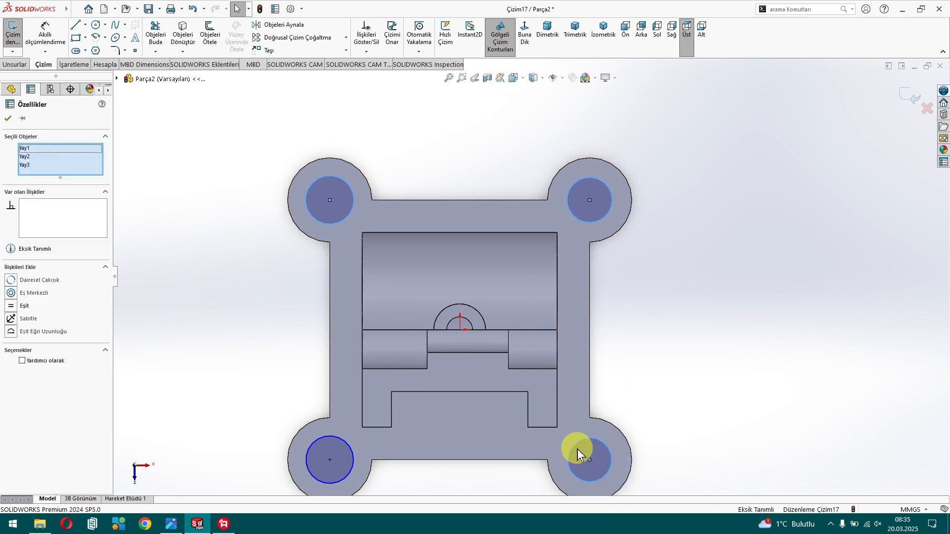
left_click(350, 474, "ctrl")
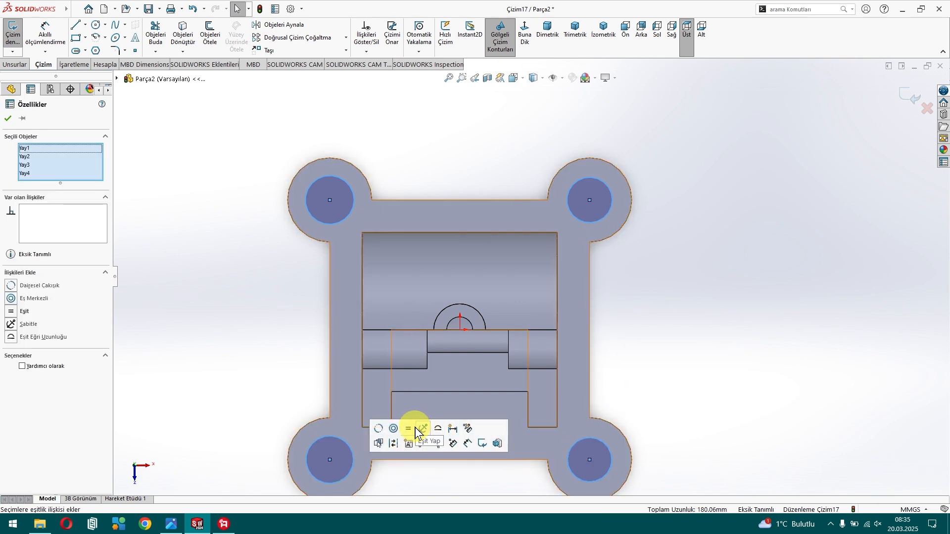
left_click(8, 118)
Step: Dimension one of the lobe circles to a diameter of 16 mm
left_click(45, 35)
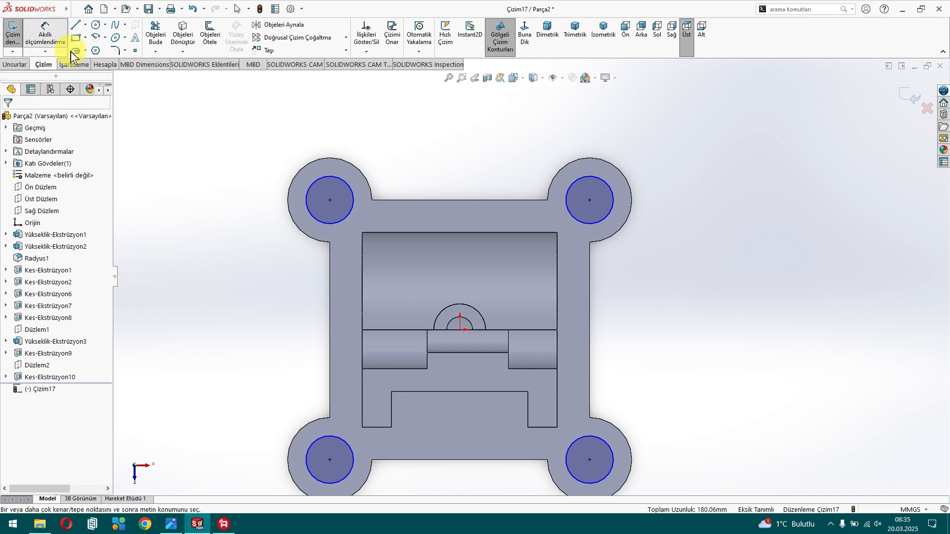
left_click(310, 193)
left_click(173, 184)
type("6")
key("Return")
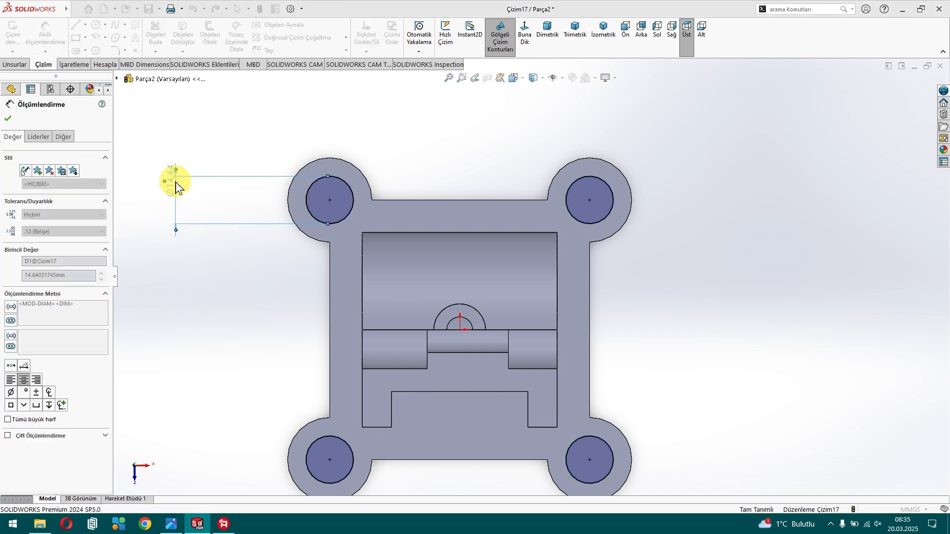
key("Escape")
Step: Cut-extrude the four 16 mm circles through the base plate's lobes with a 42 mm mid-plane cut
mouse_move(232, 287)
middle_mouse_down()
mouse_move(213, 265)
mouse_move(246, 229)
mouse_move(259, 246)
middle_mouse_up()
left_click(15, 64)
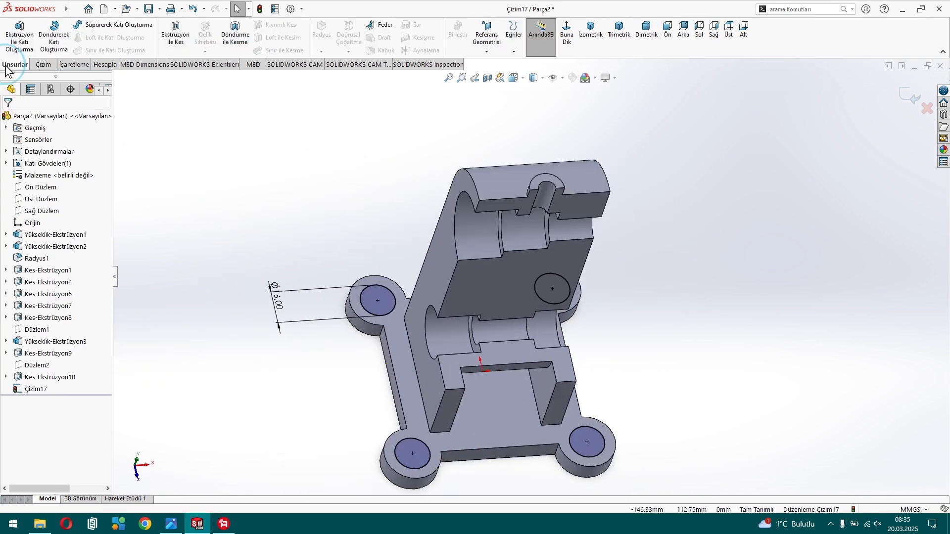
left_click(175, 33)
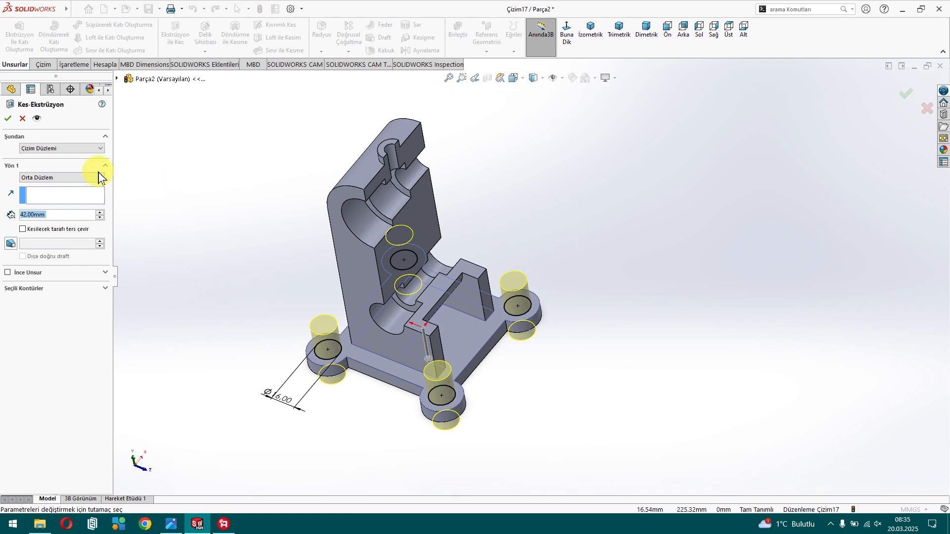
left_click(7, 119)
mouse_move(240, 265)
middle_mouse_down()
mouse_move(312, 272)
mouse_move(272, 246)
mouse_move(229, 241)
mouse_move(225, 225)
mouse_move(246, 201)
mouse_move(258, 246)
mouse_move(243, 280)
middle_mouse_up()
scroll(340, 223, "down", 3)
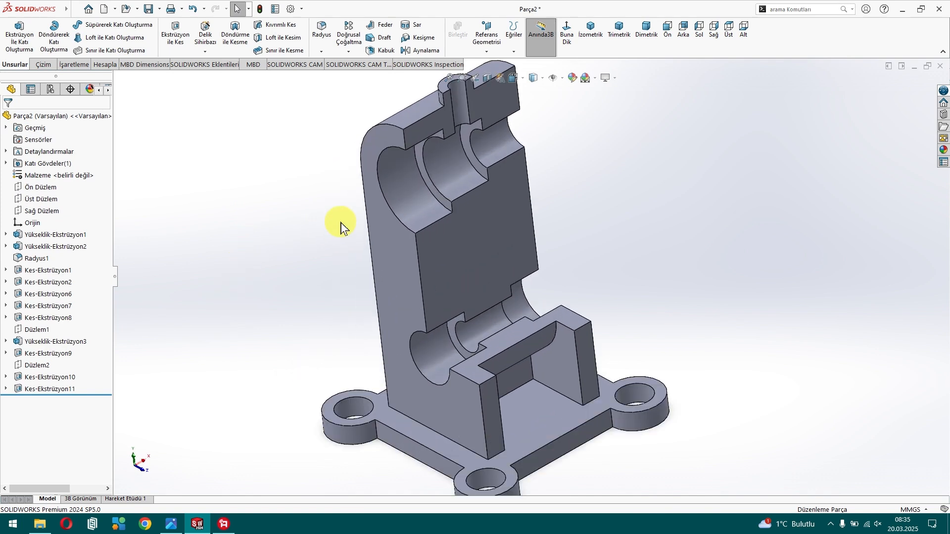
Step: Switch to the reference drawing Screenshot_4.jpg and review the bracket's bore and base dimensions
left_click(170, 525)
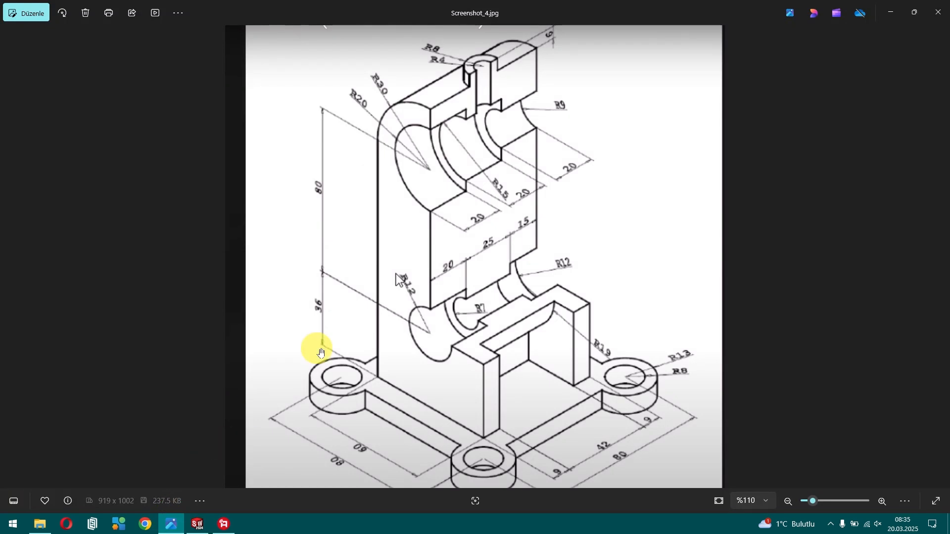
mouse_move(622, 450)
left_mouse_down()
mouse_move(611, 395)
mouse_move(614, 433)
left_mouse_up()
left_click_drag(580, 314, 580, 330)
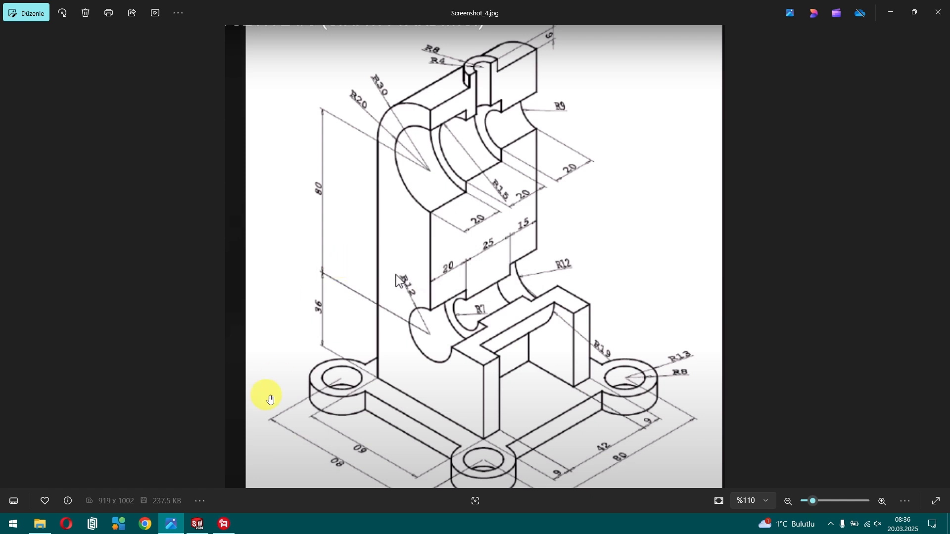
Step: Switch back to SOLIDWORKS and start a sketch on the front plane (Ön Düzlem)
left_click(197, 524)
middle_click_drag(292, 386, 236, 353)
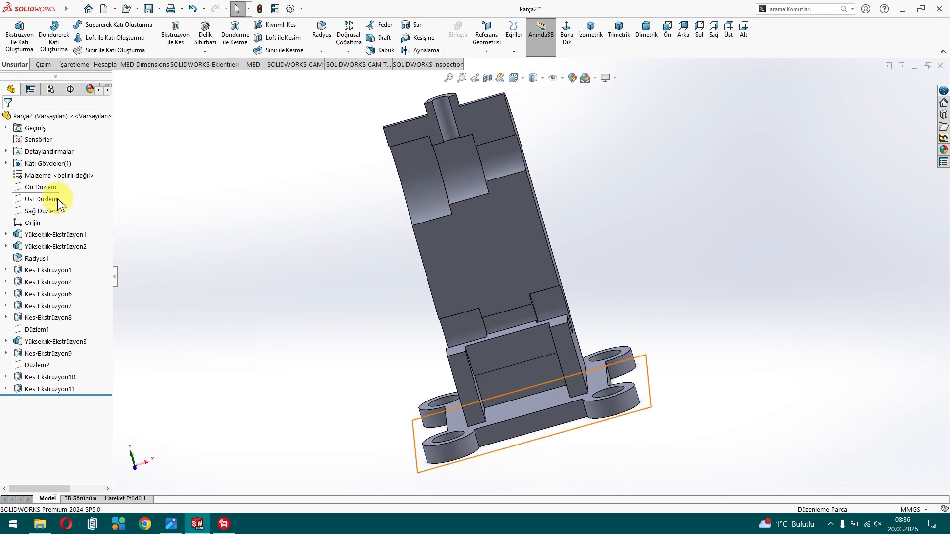
left_click(47, 187)
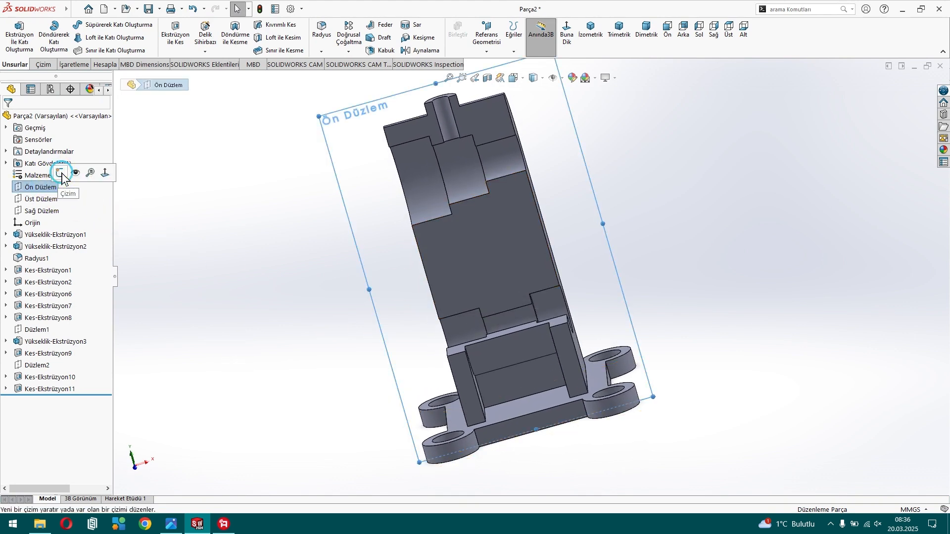
left_click(65, 176)
scroll(661, 356, "down", 4)
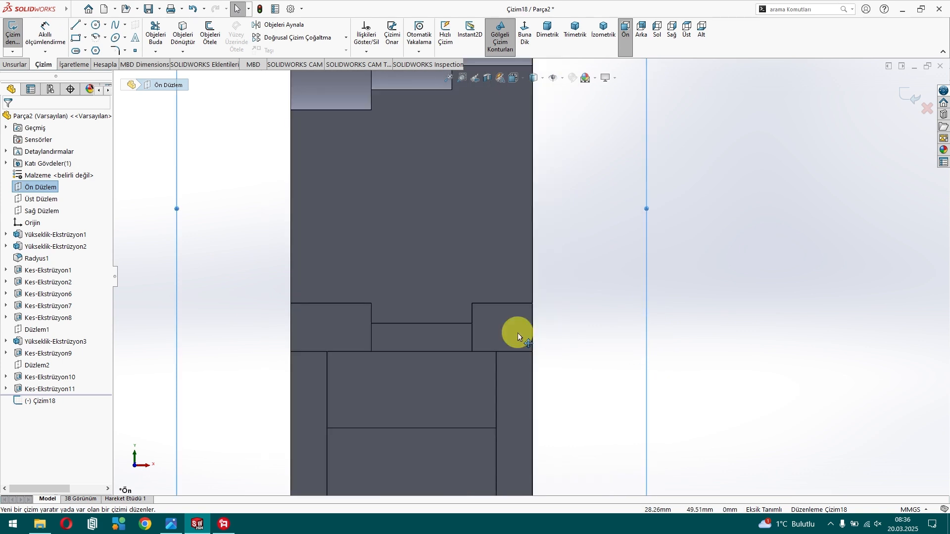
scroll(467, 330, "down", 2)
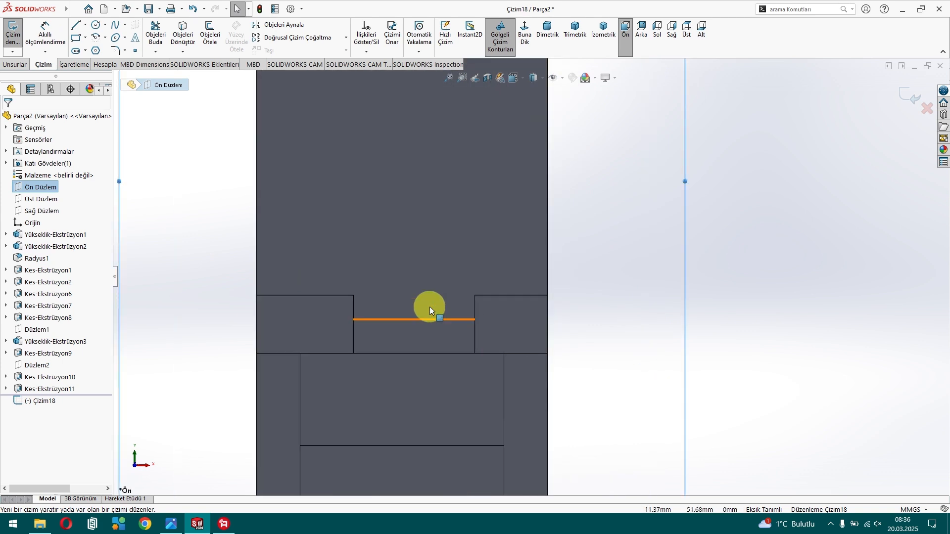
Step: Measure the lengths of the lower bore's rear end section and its narrow middle section with Smart Dimension
left_click(42, 32)
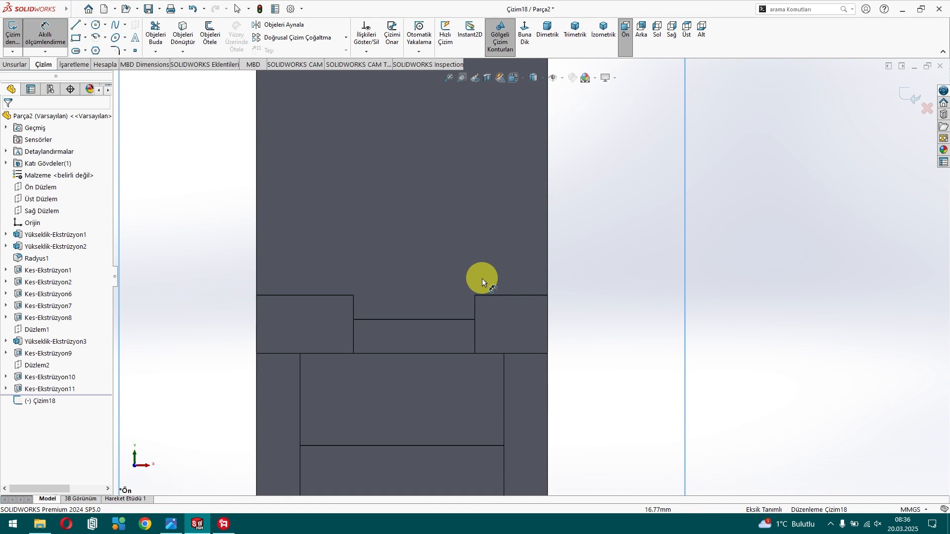
left_click(476, 309)
left_click(548, 315)
key("Escape")
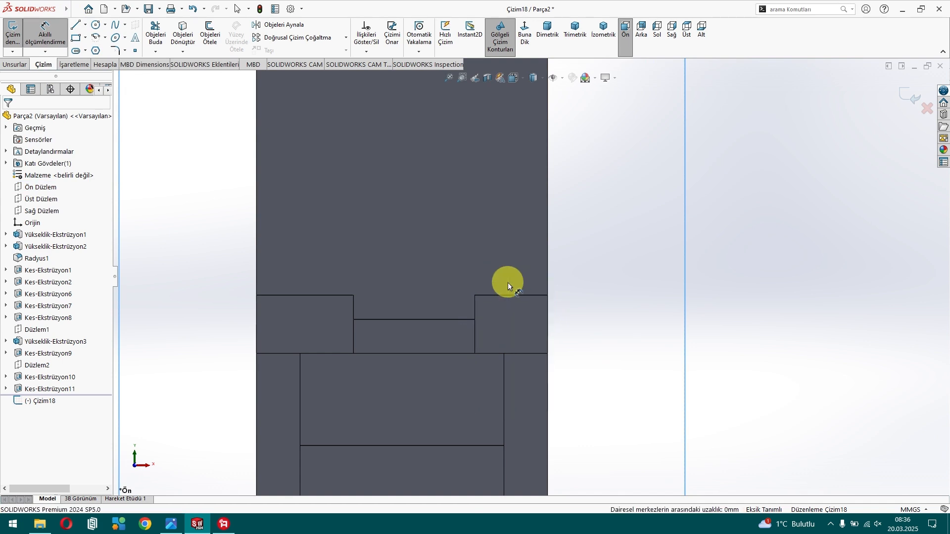
left_click(353, 312)
left_click(474, 313)
key("Escape")
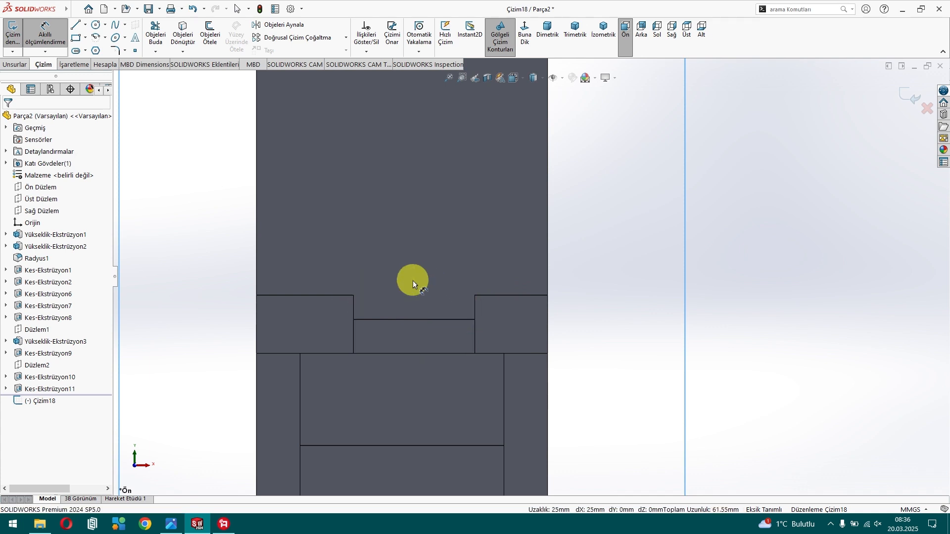
Step: Apply the Soluk 3 Nokta (Varsayılan) scene to the model view
left_click(505, 40)
left_click(594, 80)
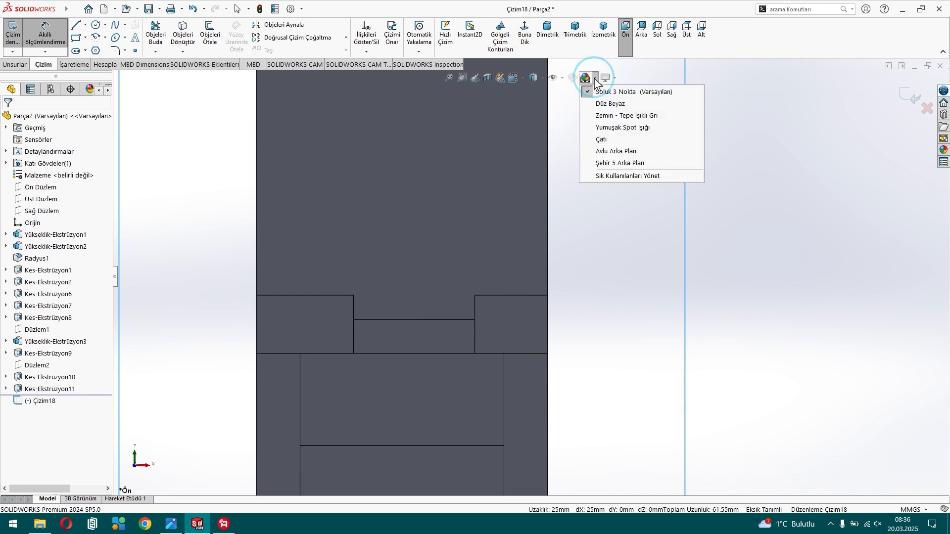
left_click(603, 94)
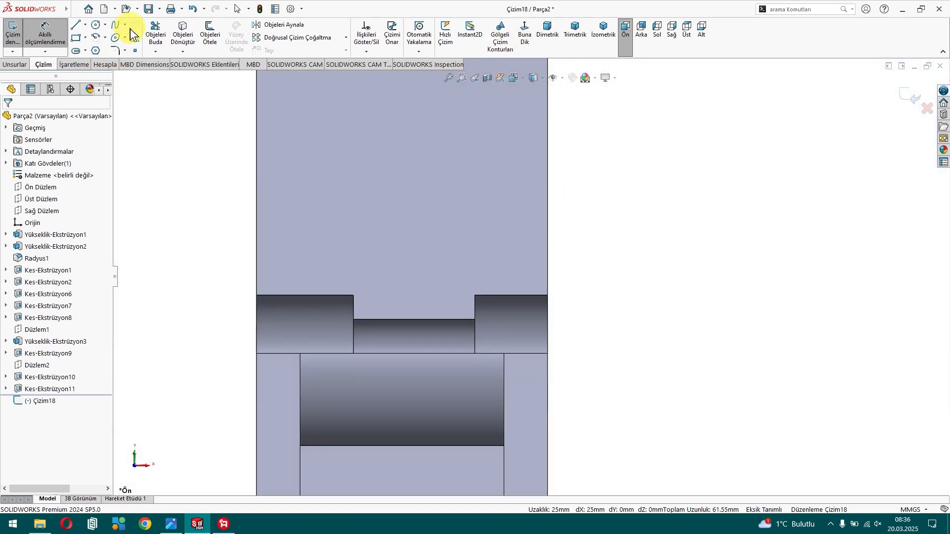
Step: Measure the lengths of the lower bore's three sections again with Smart Dimension, from the rear end to the front end
left_click(45, 35)
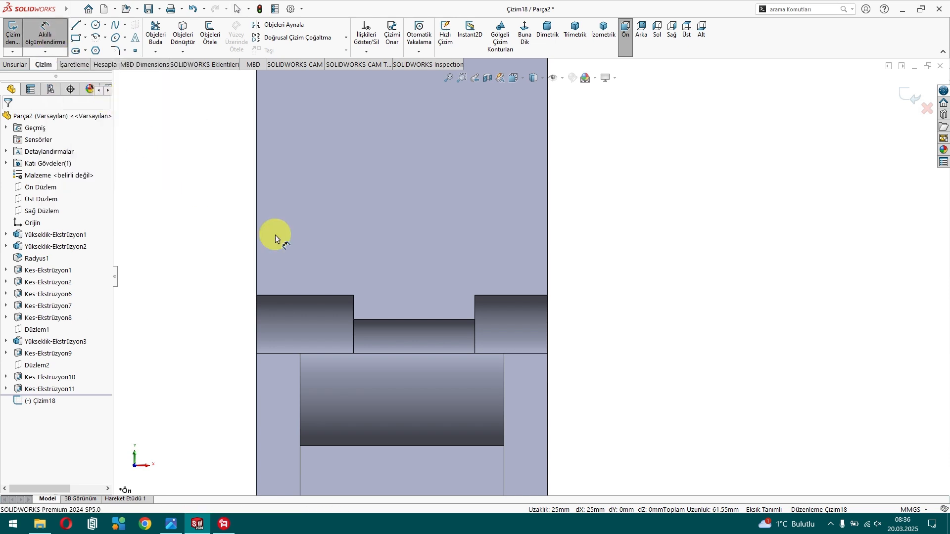
left_click(474, 310)
left_click(548, 311)
key("Escape")
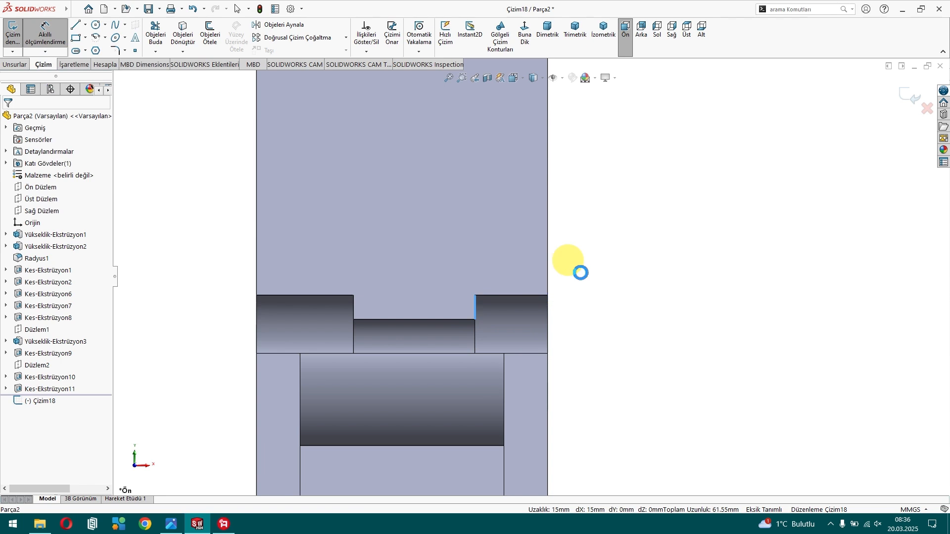
left_click(353, 310)
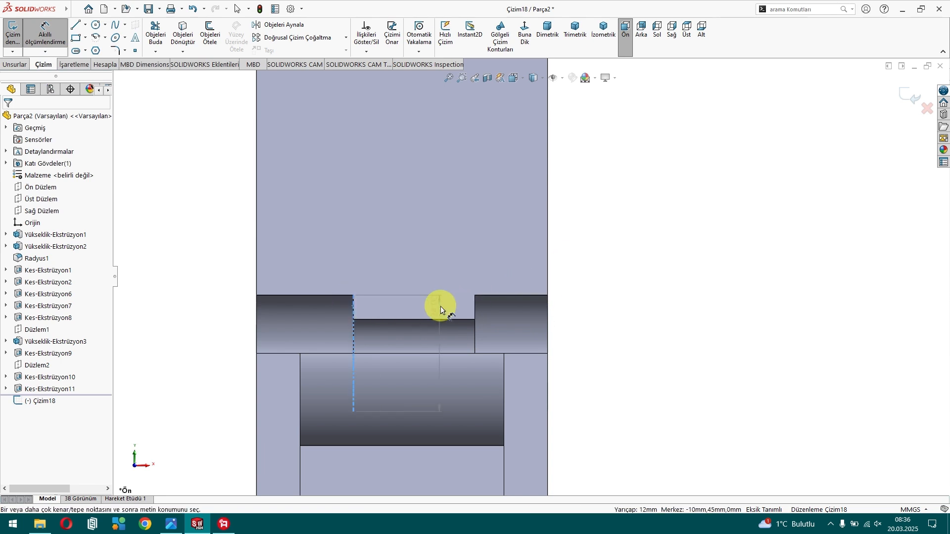
left_click(475, 307)
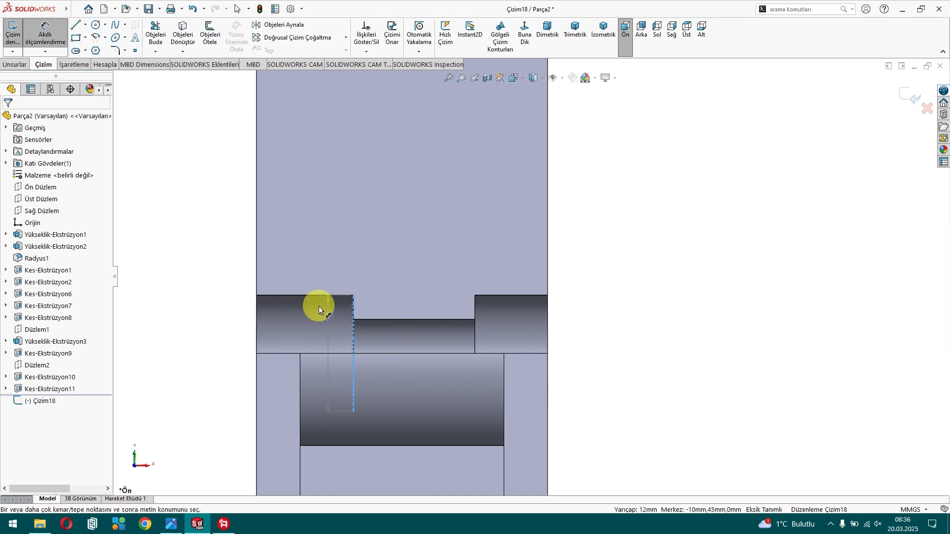
left_click(257, 315)
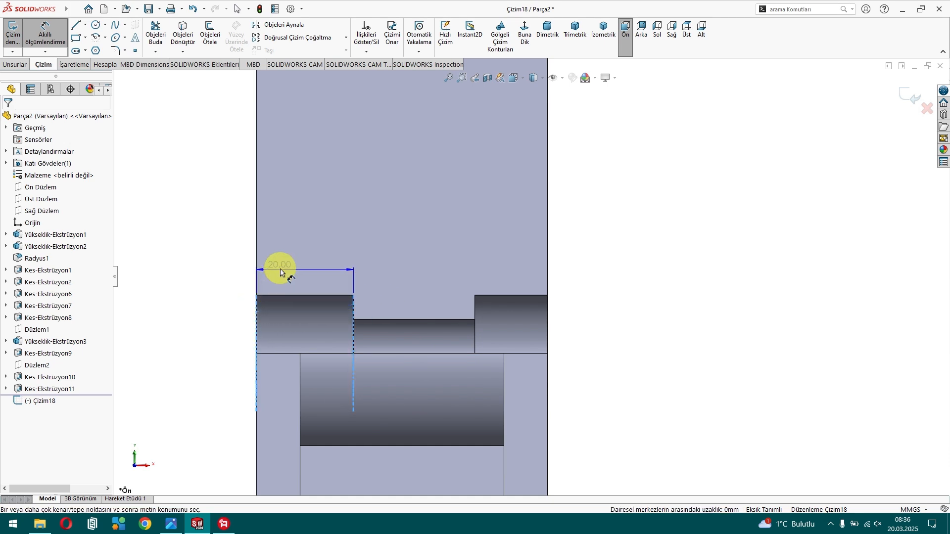
Step: Measure the lengths of the upper bore's largest and middle sections and compare the bore steps with the reference drawing
scroll(287, 267, "up", 3)
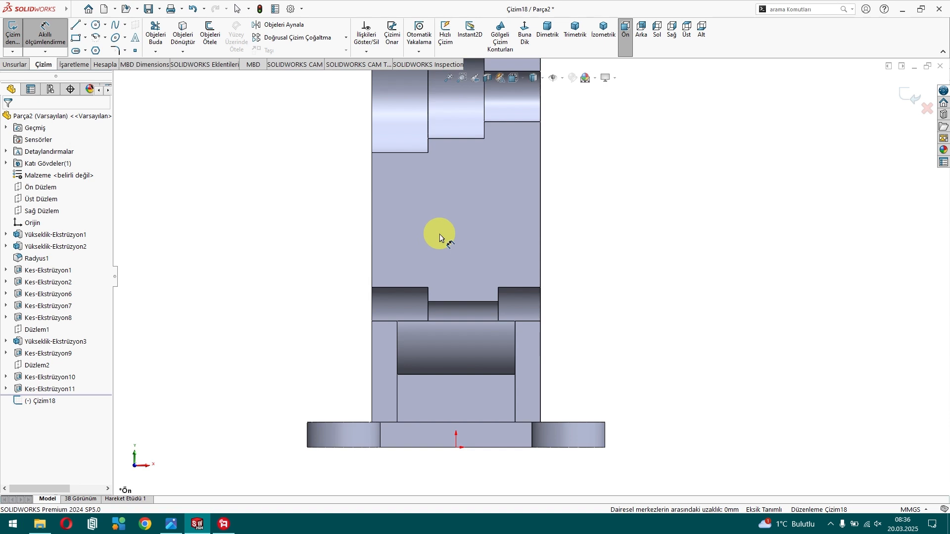
scroll(446, 233, "up", 2)
scroll(503, 174, "down", 3)
scroll(490, 171, "down", 1)
left_click(338, 186)
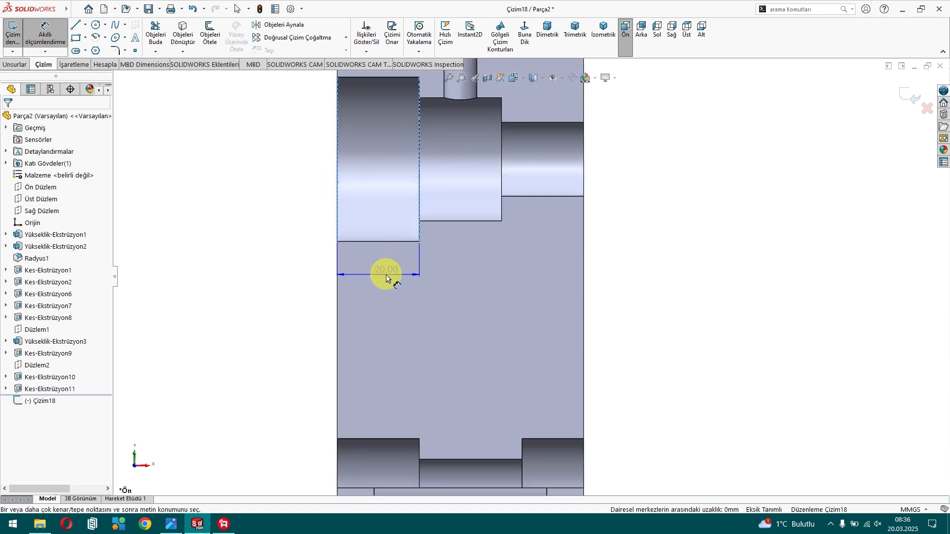
key("Escape")
left_click(420, 175)
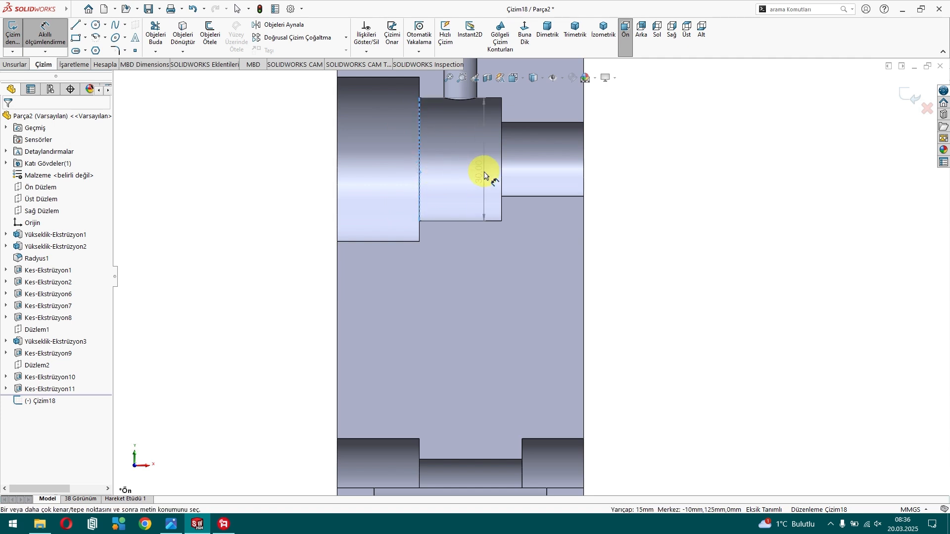
left_click(501, 174)
left_click(502, 157)
key("Escape")
left_click(171, 525)
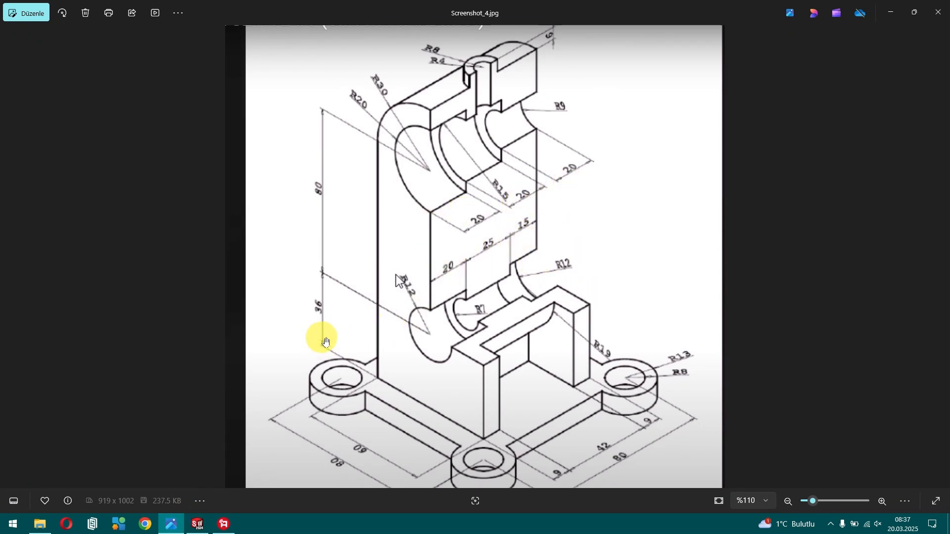
scroll(376, 364, "down", 2)
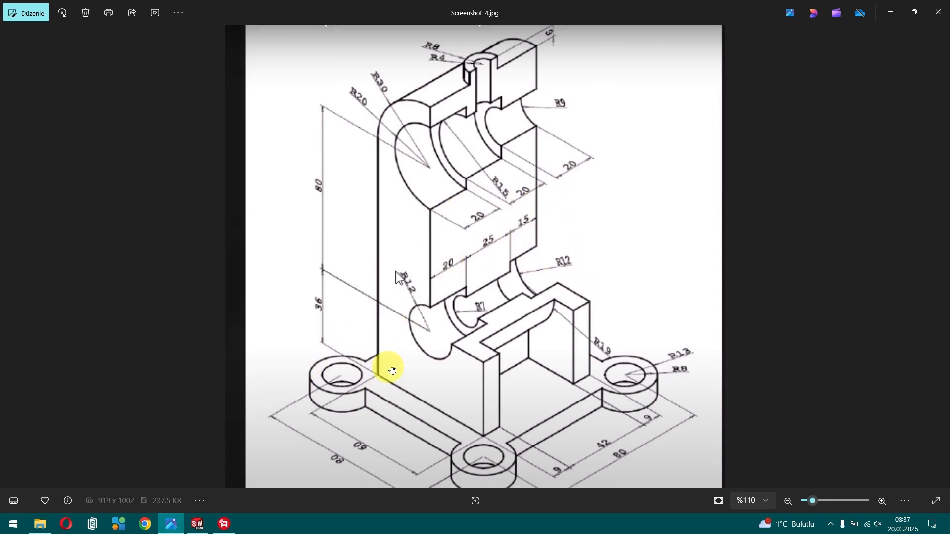
Step: Return to SOLIDWORKS, show the part in the trimetric view and exit the measuring sketch without keeping its changes
left_click(198, 524)
scroll(273, 371, "down", 3)
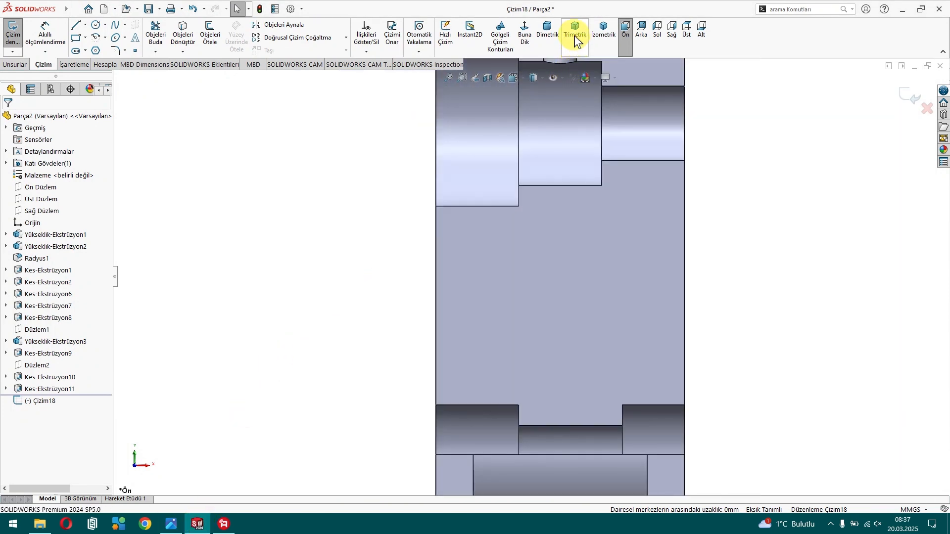
left_click(575, 36)
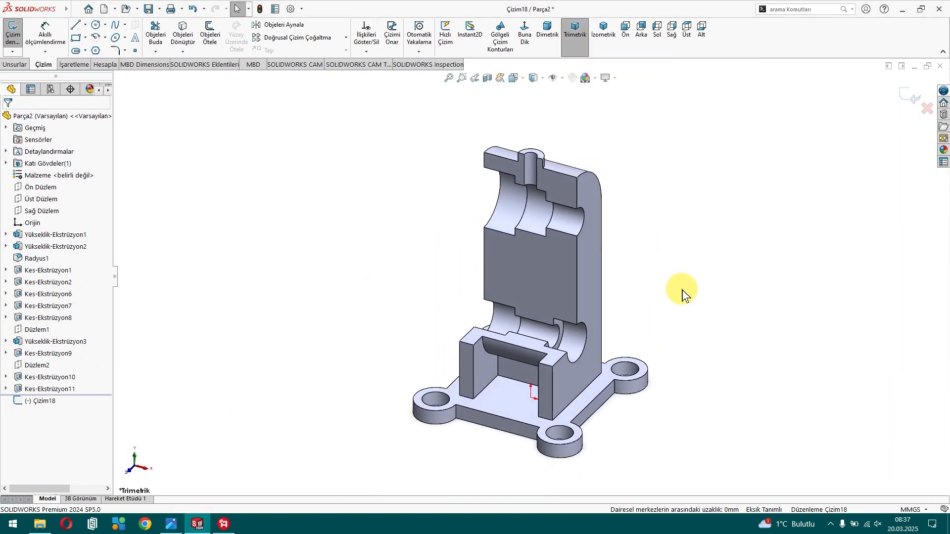
left_click(927, 108)
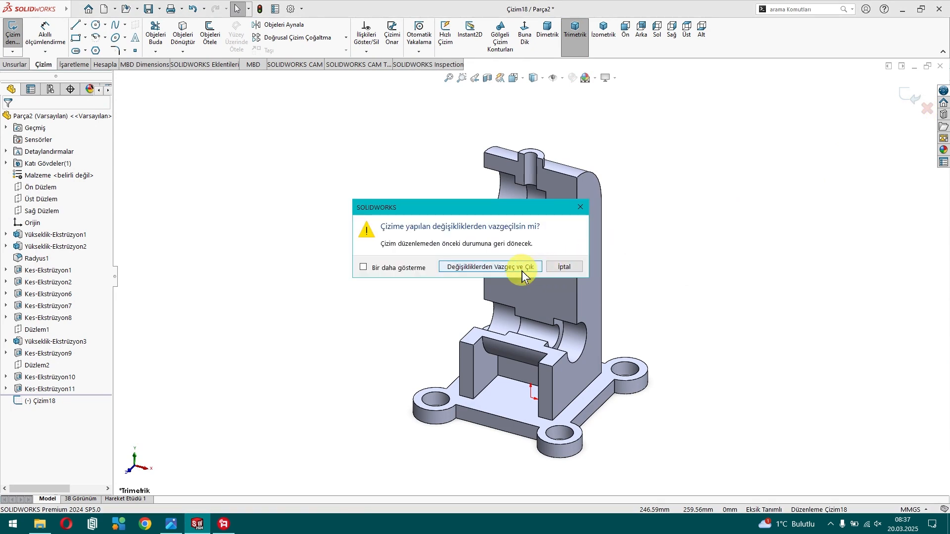